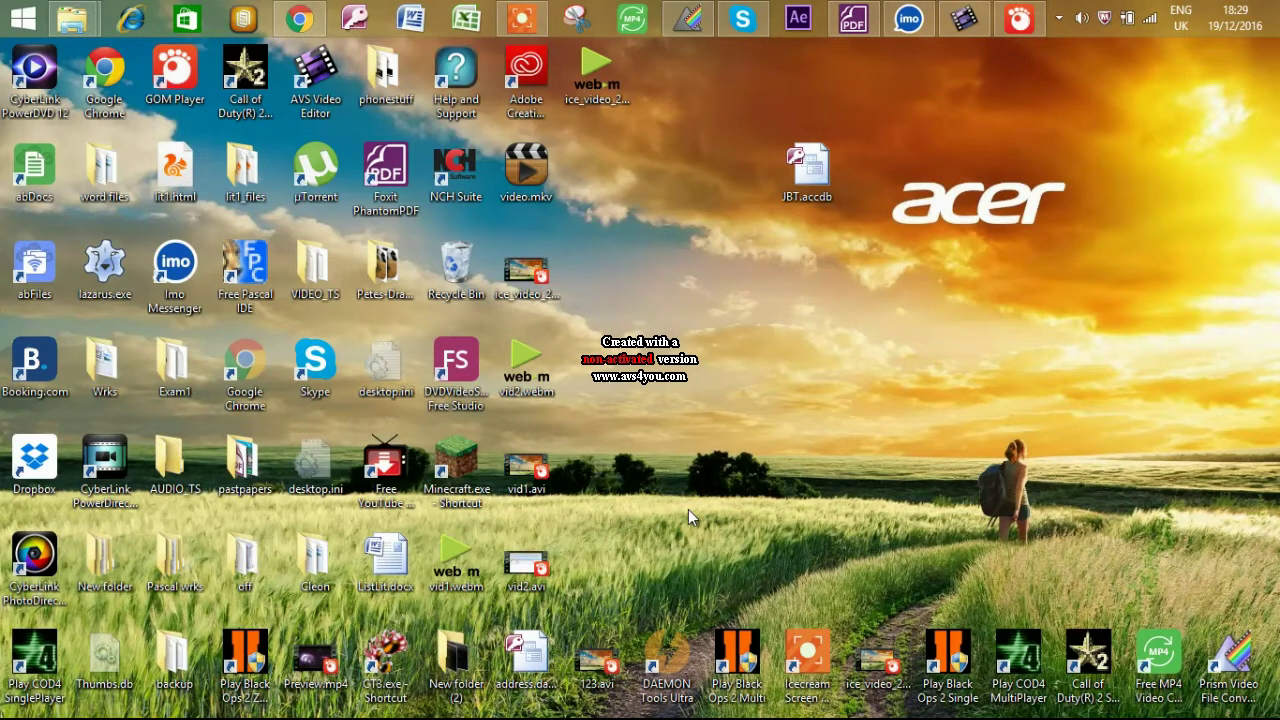
Open the JBT.accdb database from the desktop and enable its blocked content.
{"action": "double_click", "coordinate": [810, 178]}
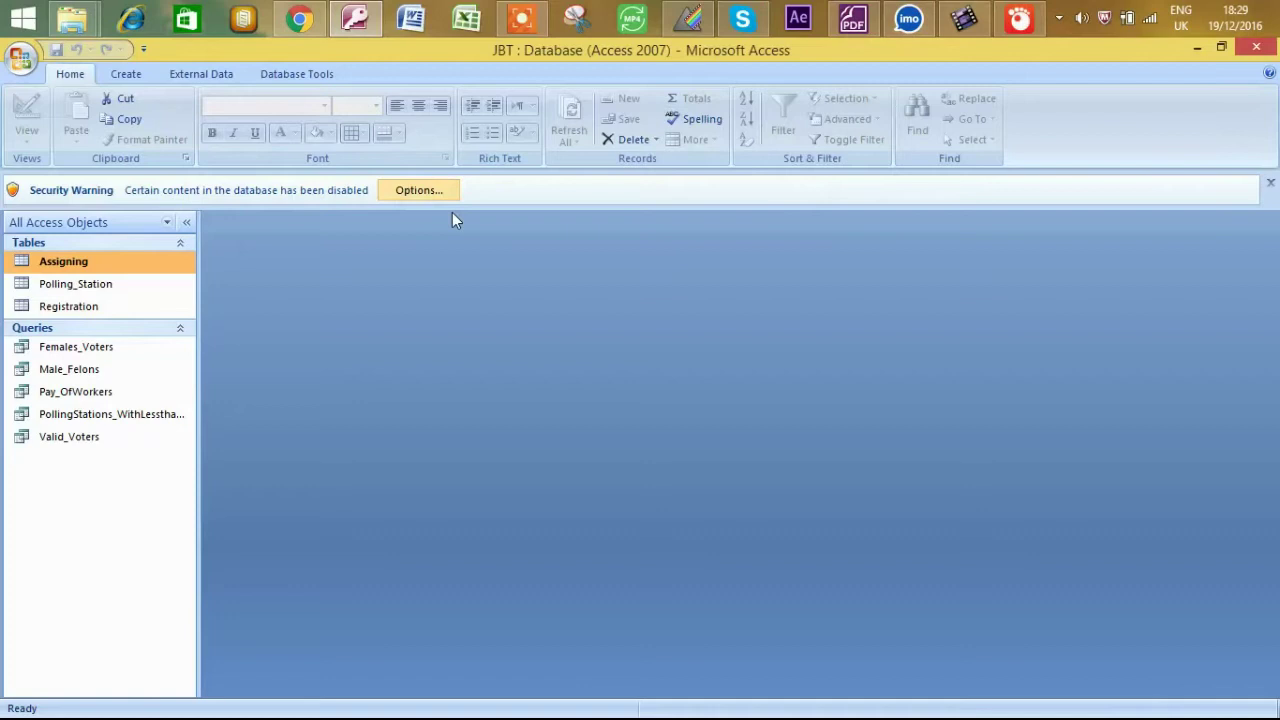
{"action": "left_click", "coordinate": [450, 196]}
{"action": "left_click", "coordinate": [462, 449]}
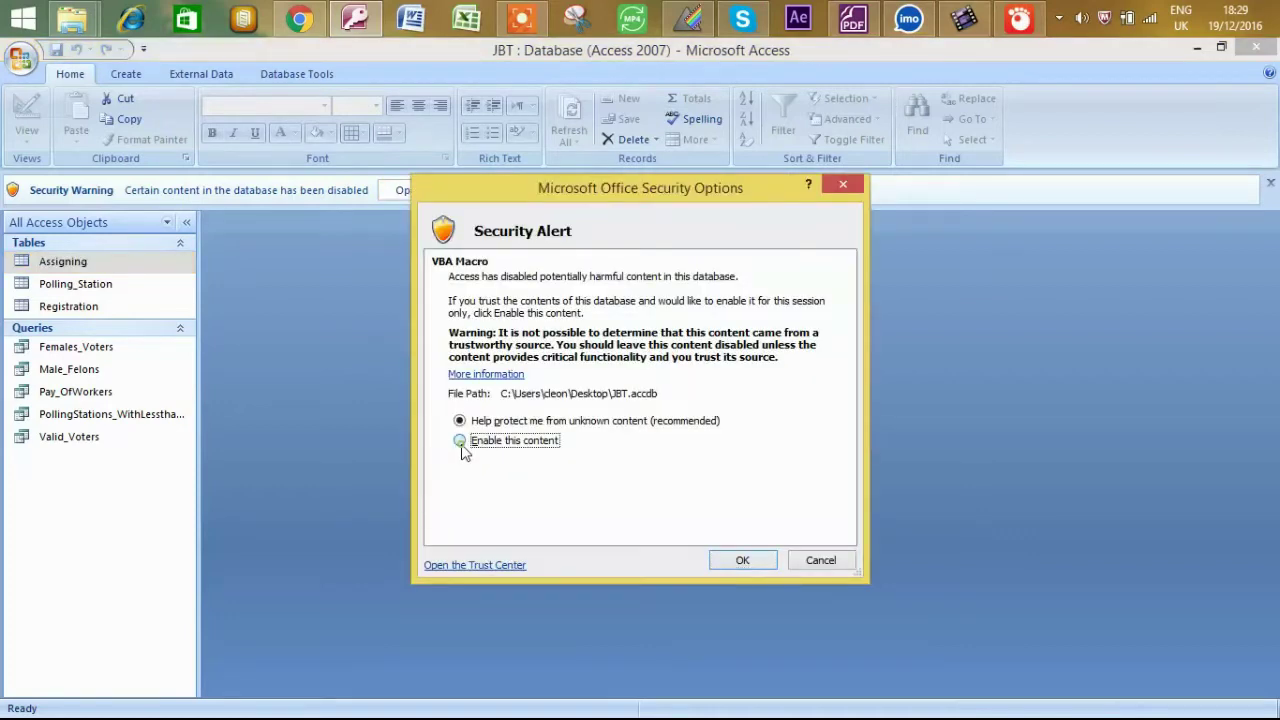
{"action": "left_click", "coordinate": [737, 559]}
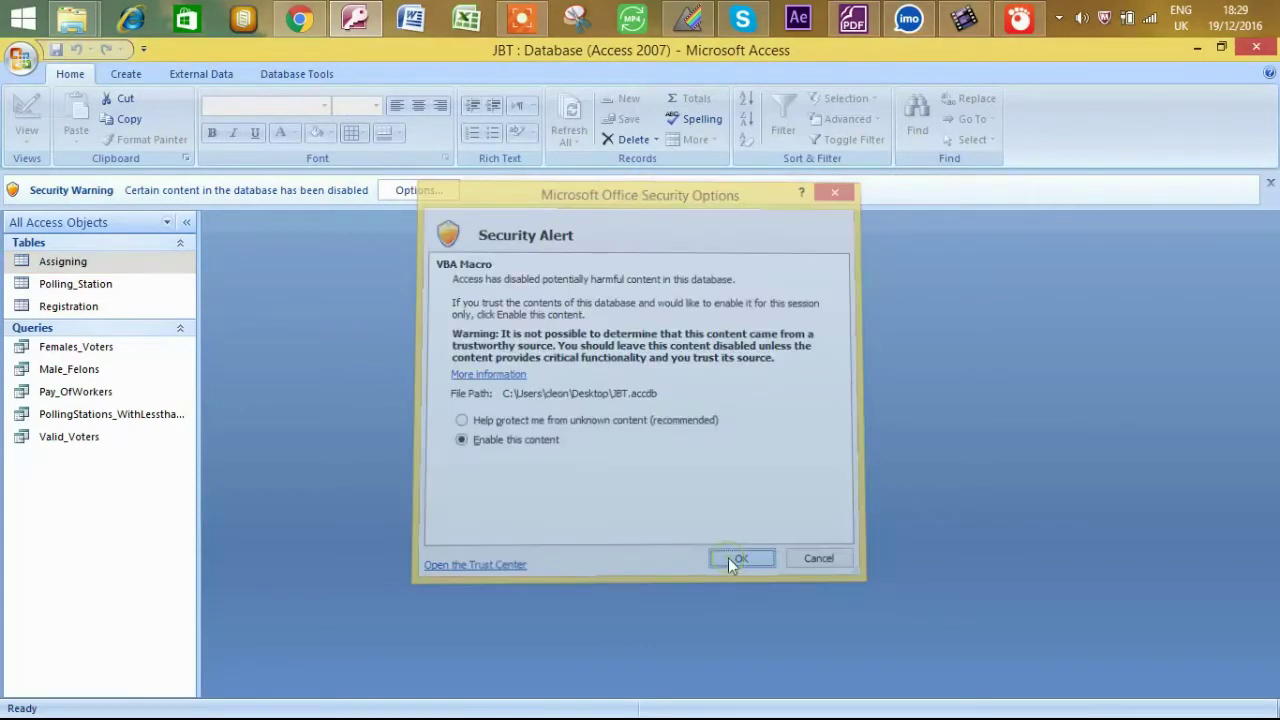
Open the Valid_Voters query, review its fields and records, and close it.
{"action": "left_click", "coordinate": [70, 400]}
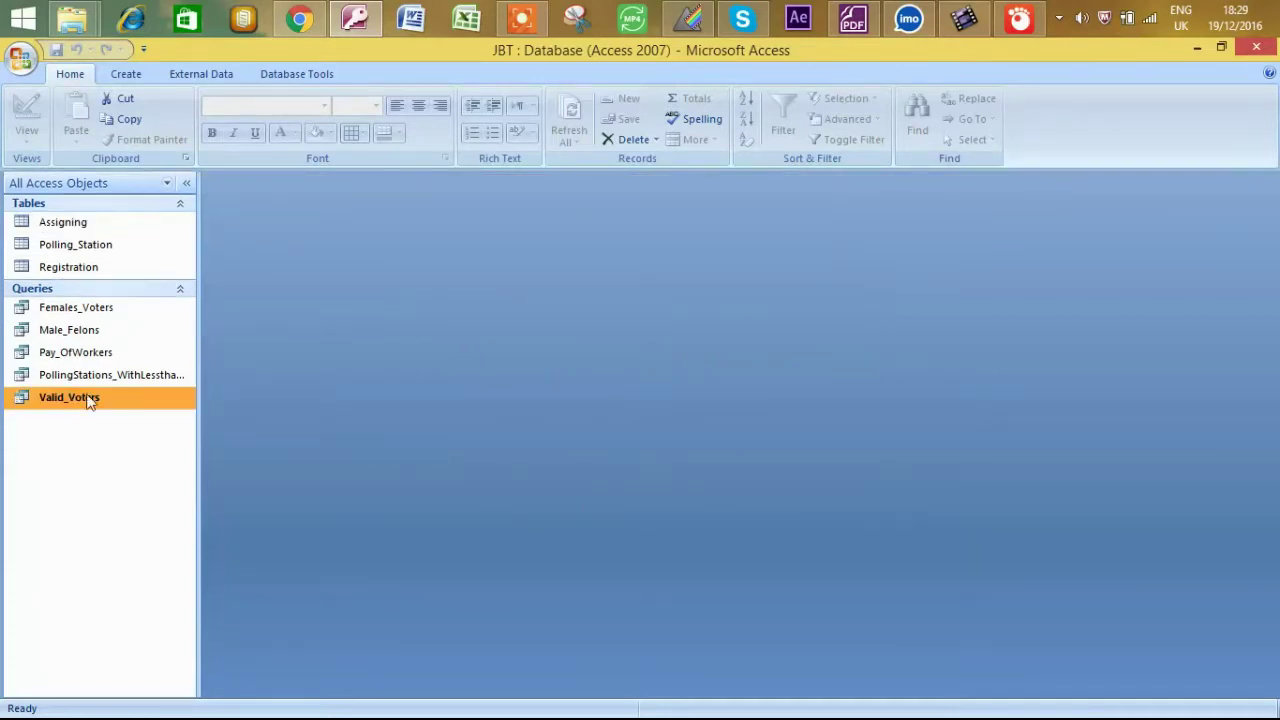
{"action": "double_click", "coordinate": [88, 399]}
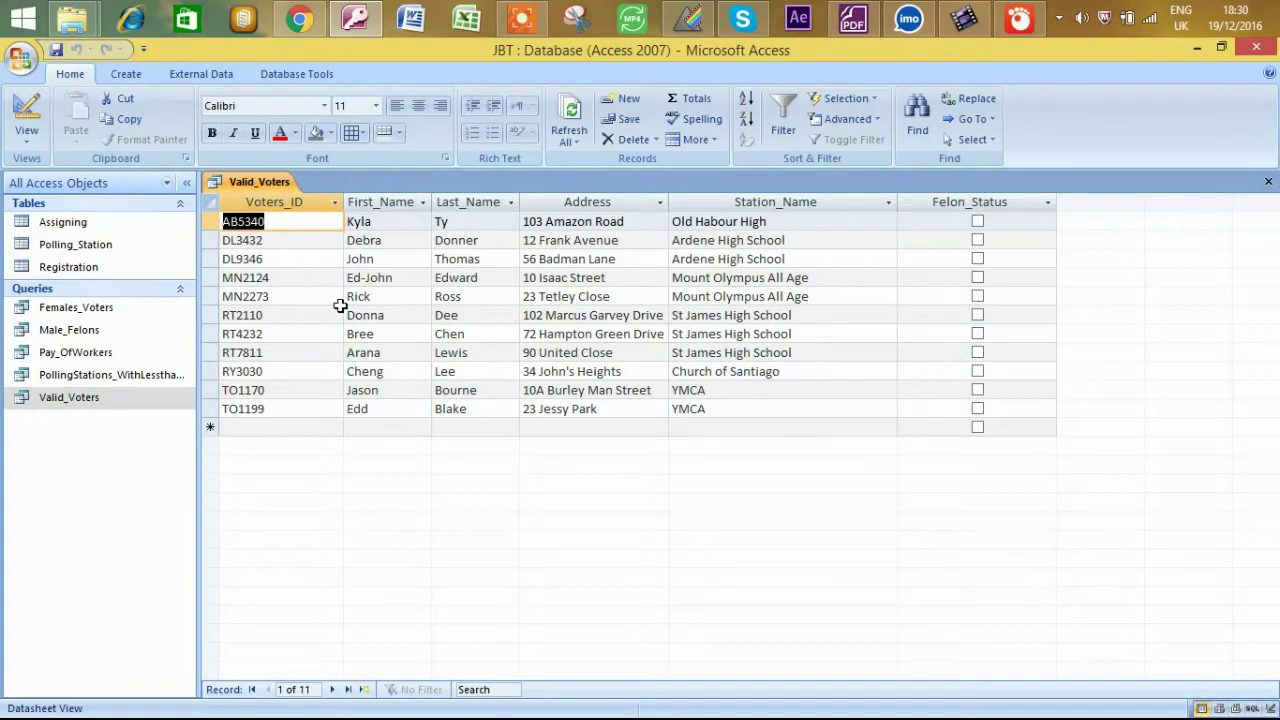
{"action": "left_click", "coordinate": [296, 203]}
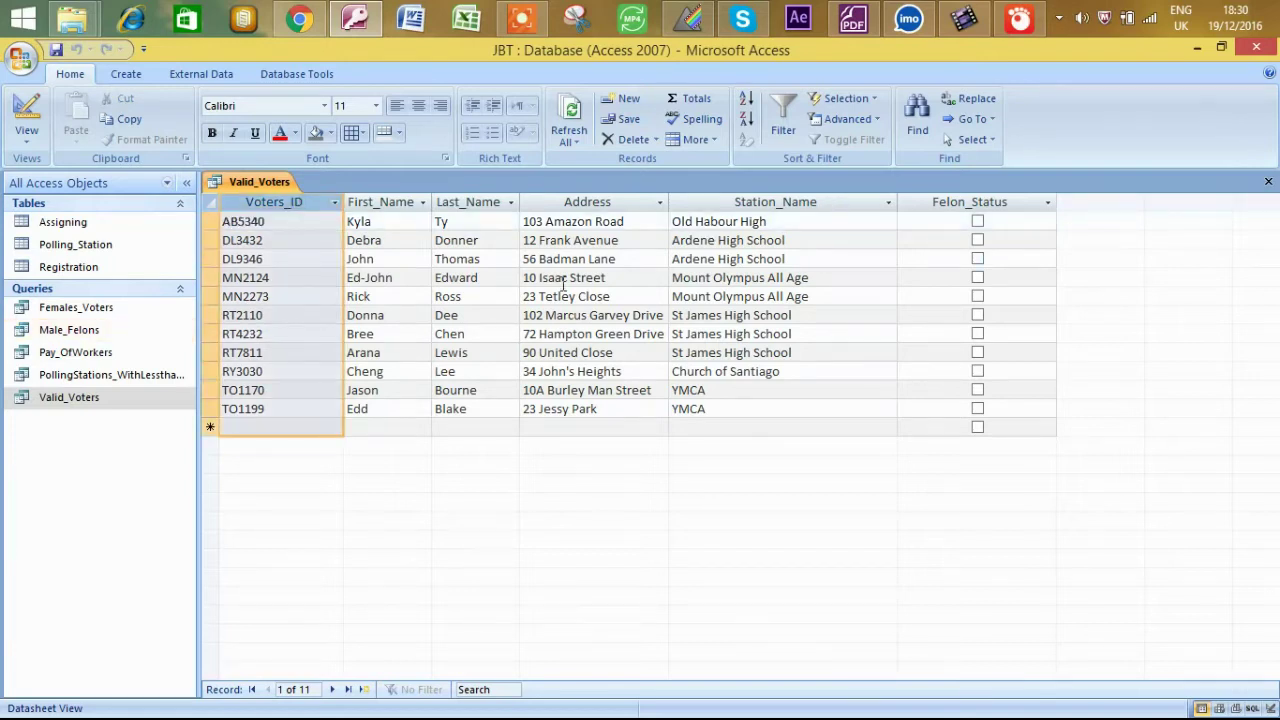
{"action": "left_click", "coordinate": [1267, 181]}
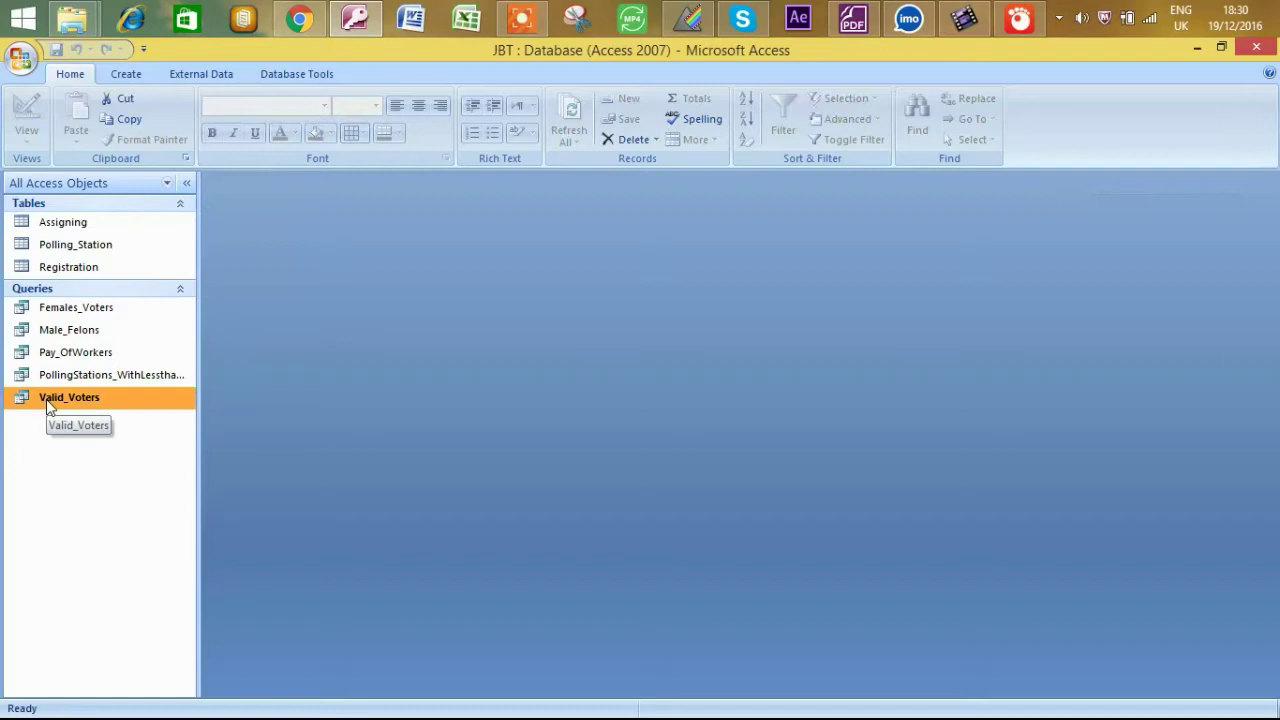
Create a report based on the Valid_Voters query.
{"action": "left_click", "coordinate": [126, 75]}
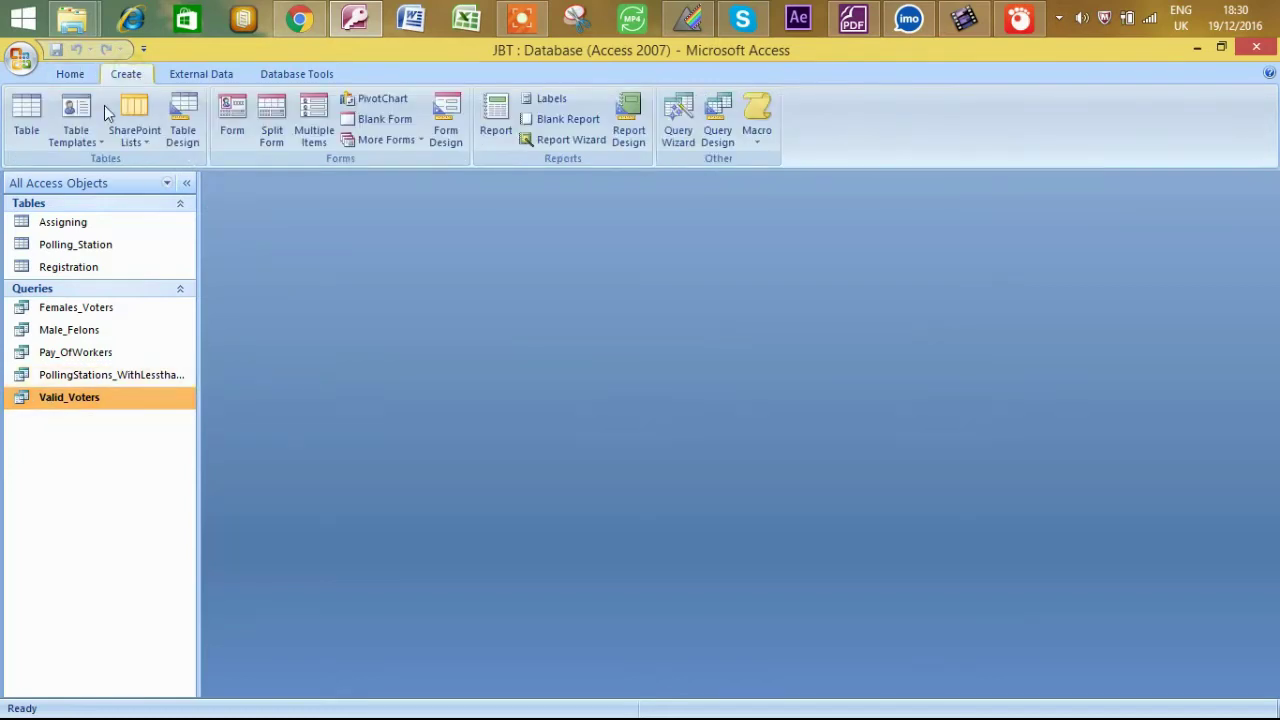
{"action": "left_click", "coordinate": [496, 128]}
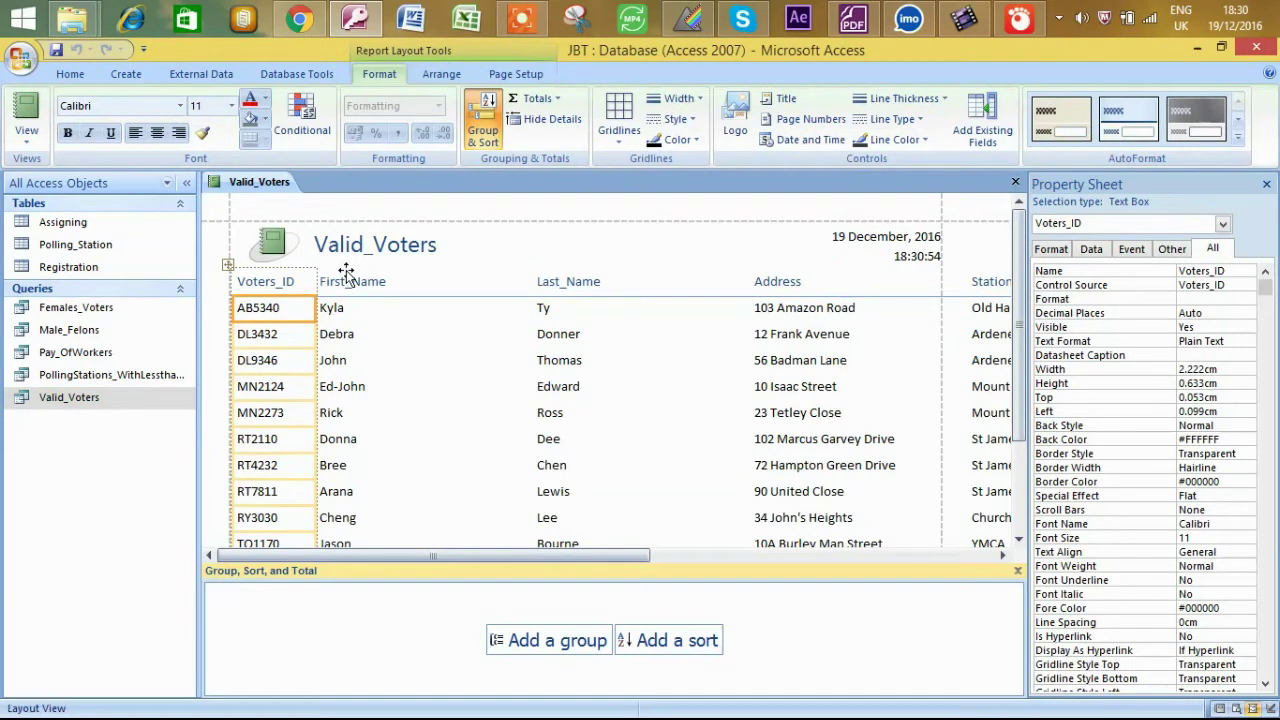
Delete the Address and Felon_Status columns from the Valid_Voters report.
{"action": "left_click_drag", "start_coordinate": [351, 562], "coordinate": [673, 594]}
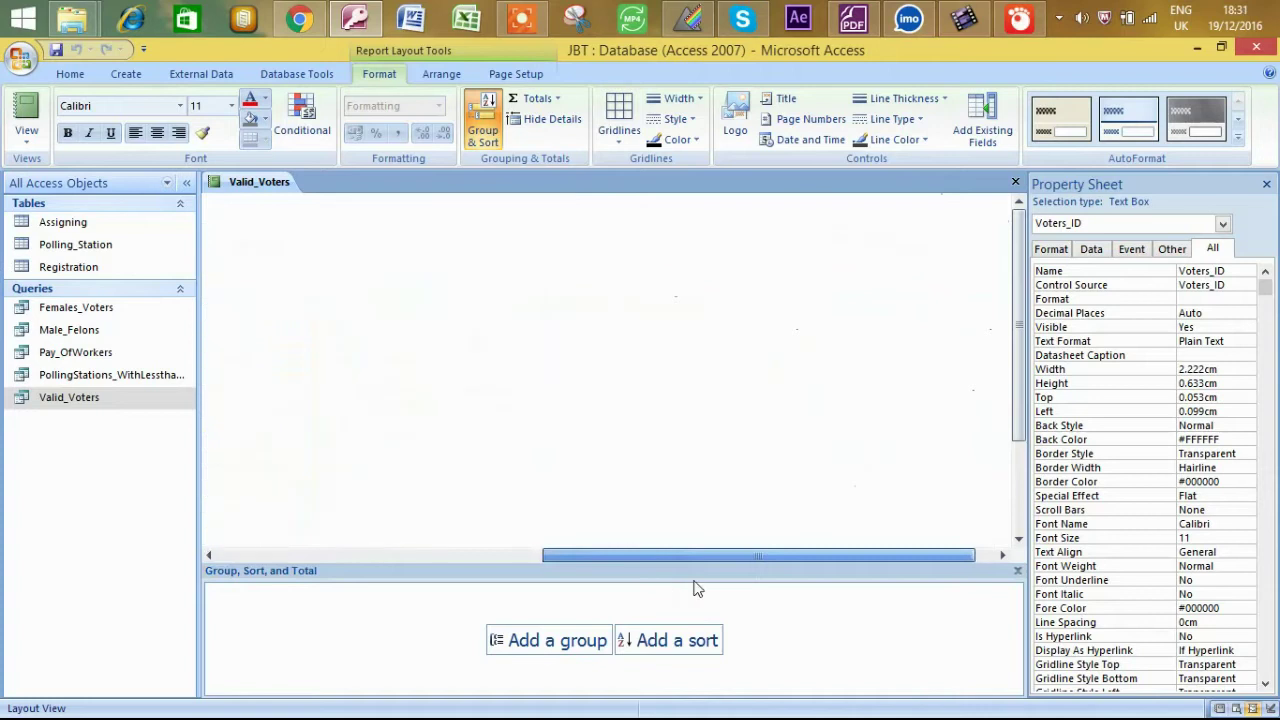
{"action": "left_click_drag", "start_coordinate": [697, 590], "coordinate": [603, 578]}
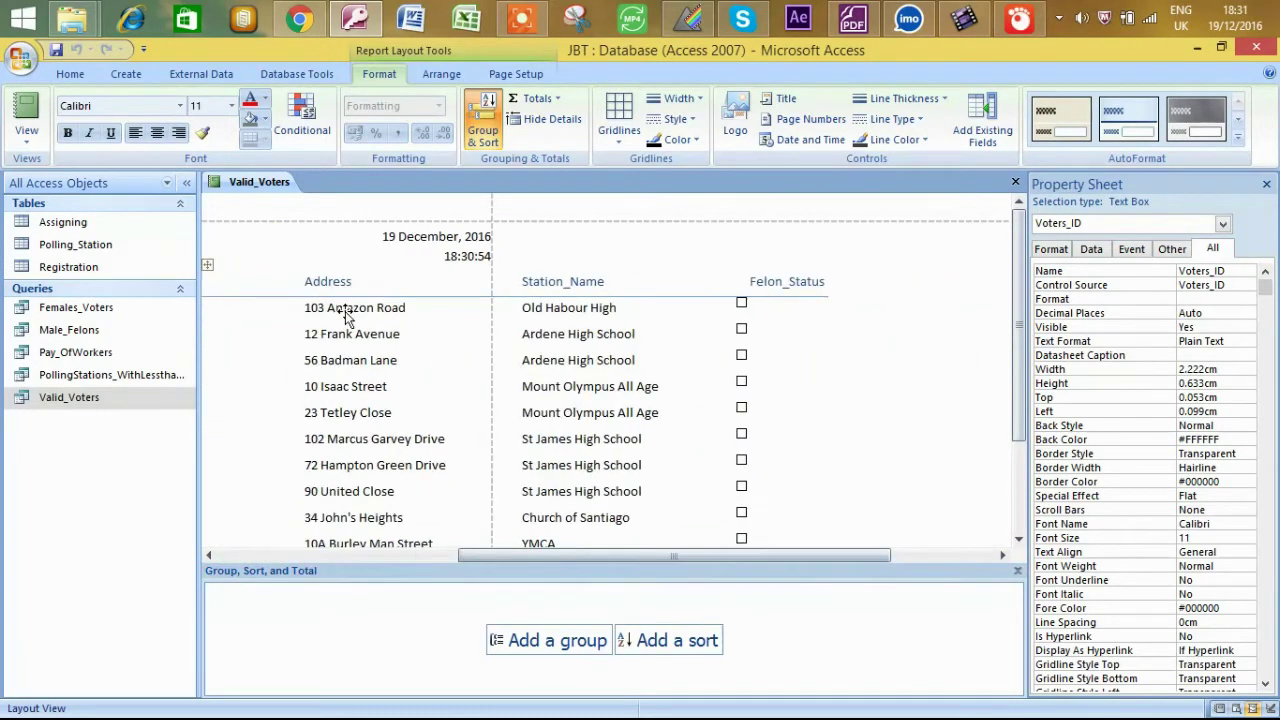
{"action": "left_click", "coordinate": [320, 275]}
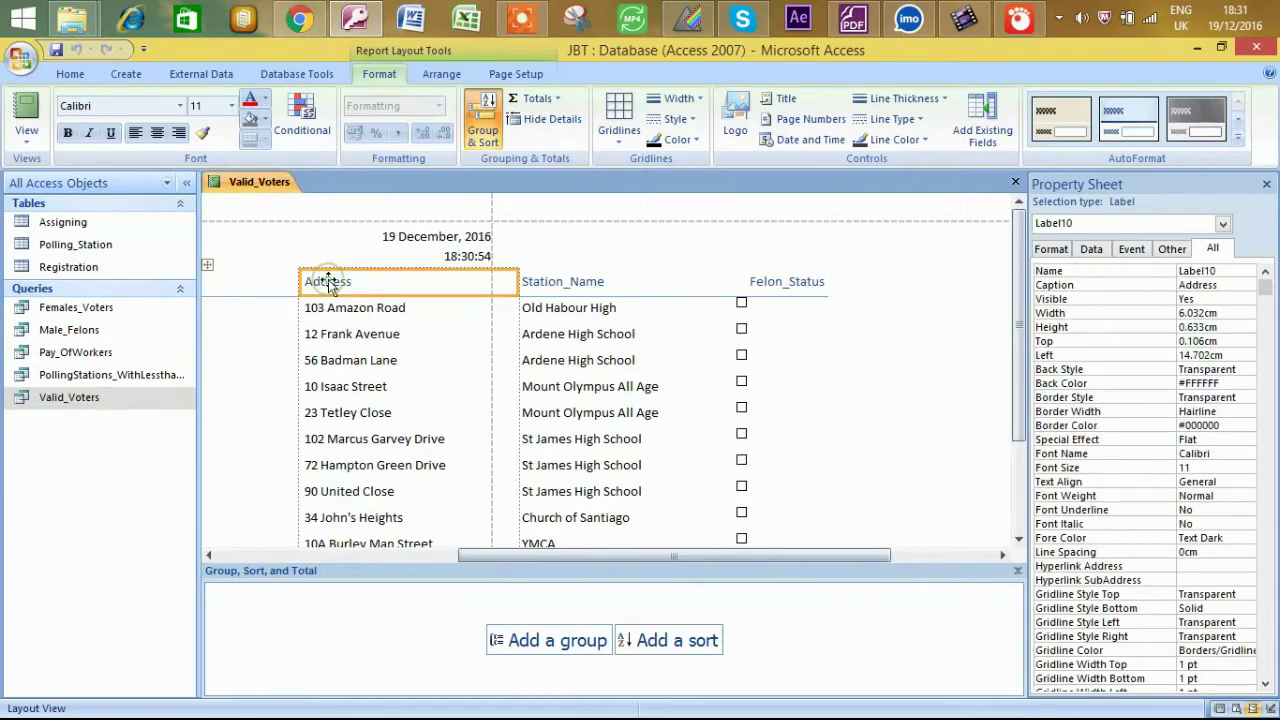
{"action": "right_click", "coordinate": [329, 284]}
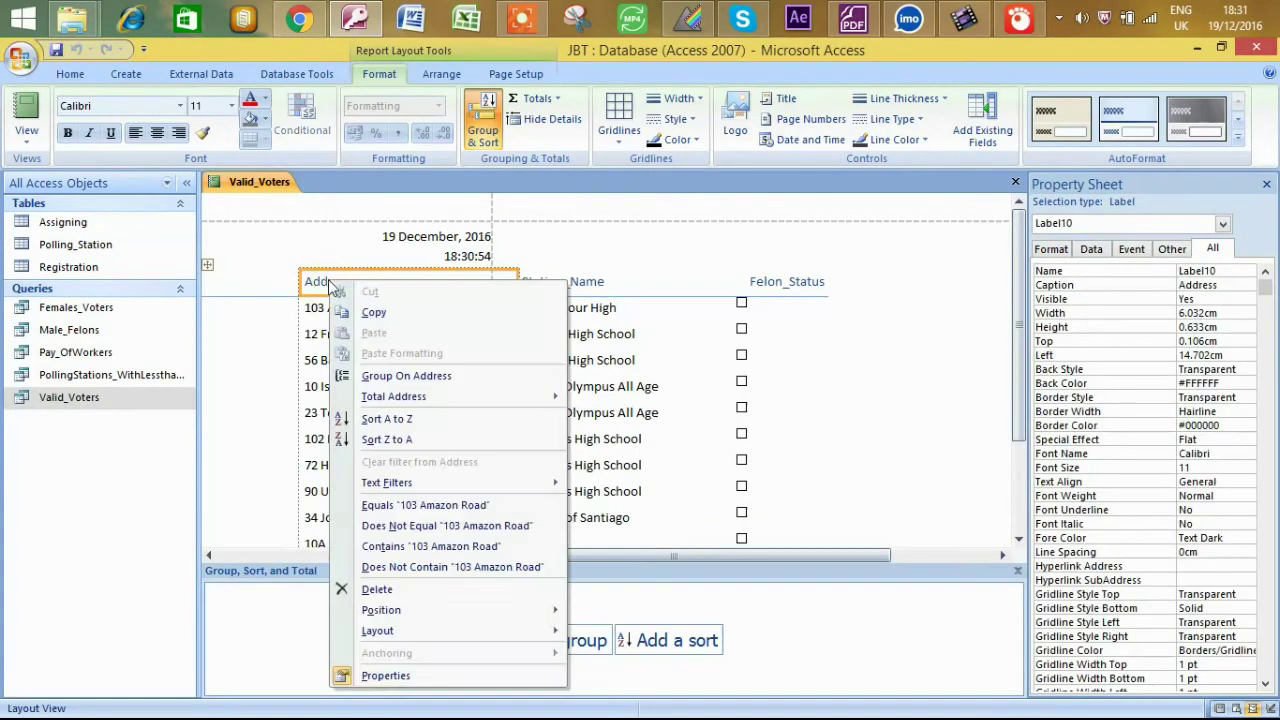
{"action": "left_click", "coordinate": [376, 590]}
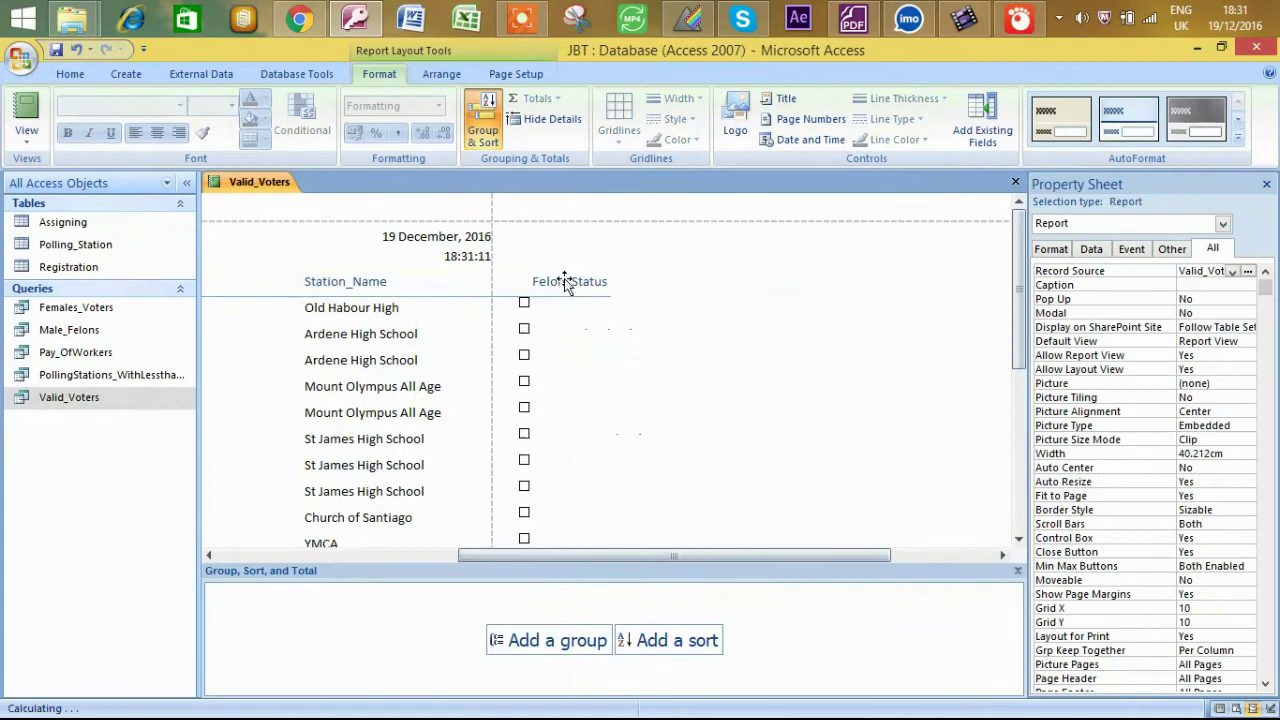
{"action": "left_click", "coordinate": [564, 280]}
{"action": "right_click", "coordinate": [566, 285]}
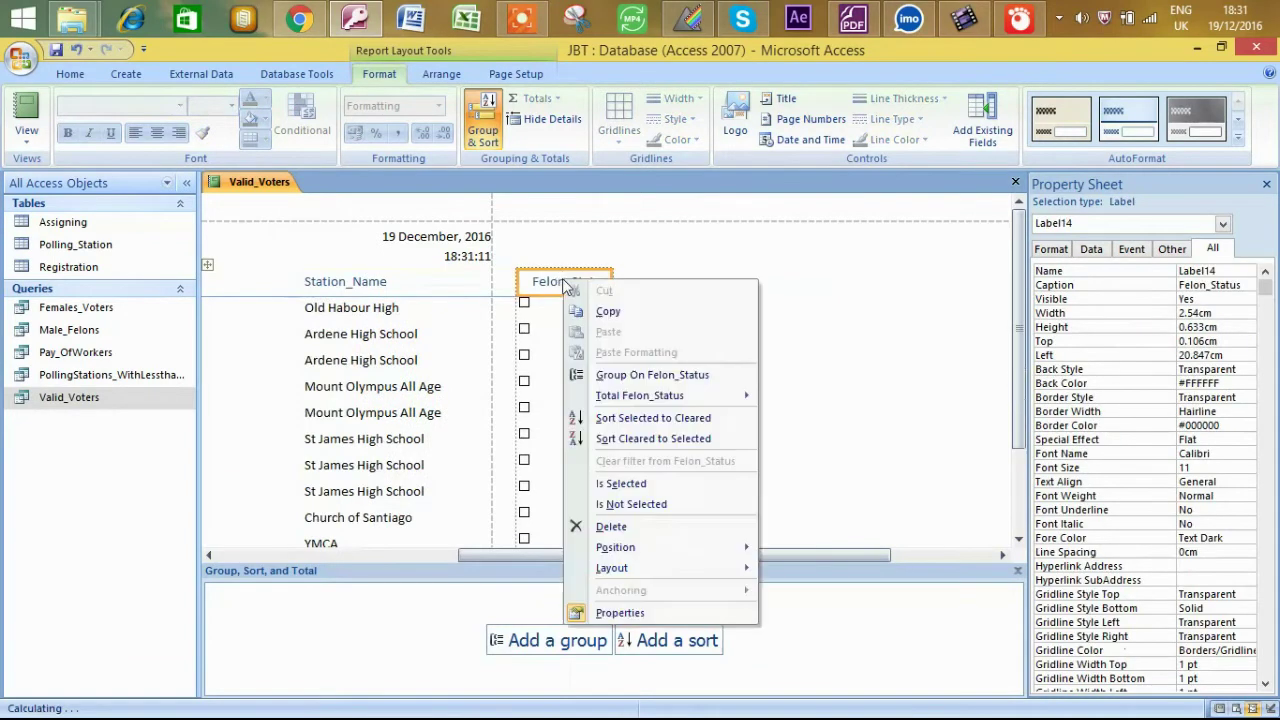
{"action": "left_click", "coordinate": [610, 526]}
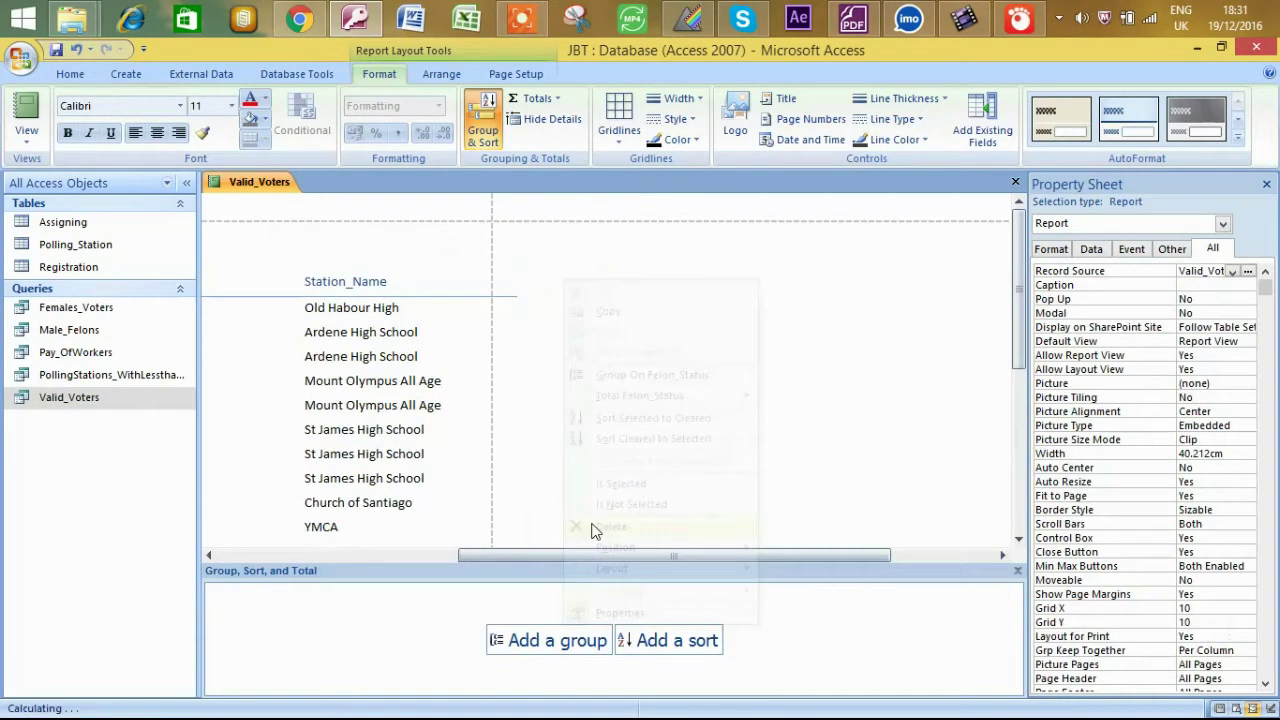
Group the report by Station_Name and sort the records within each group by Last_Name, with A on top.
{"action": "left_click", "coordinate": [389, 552]}
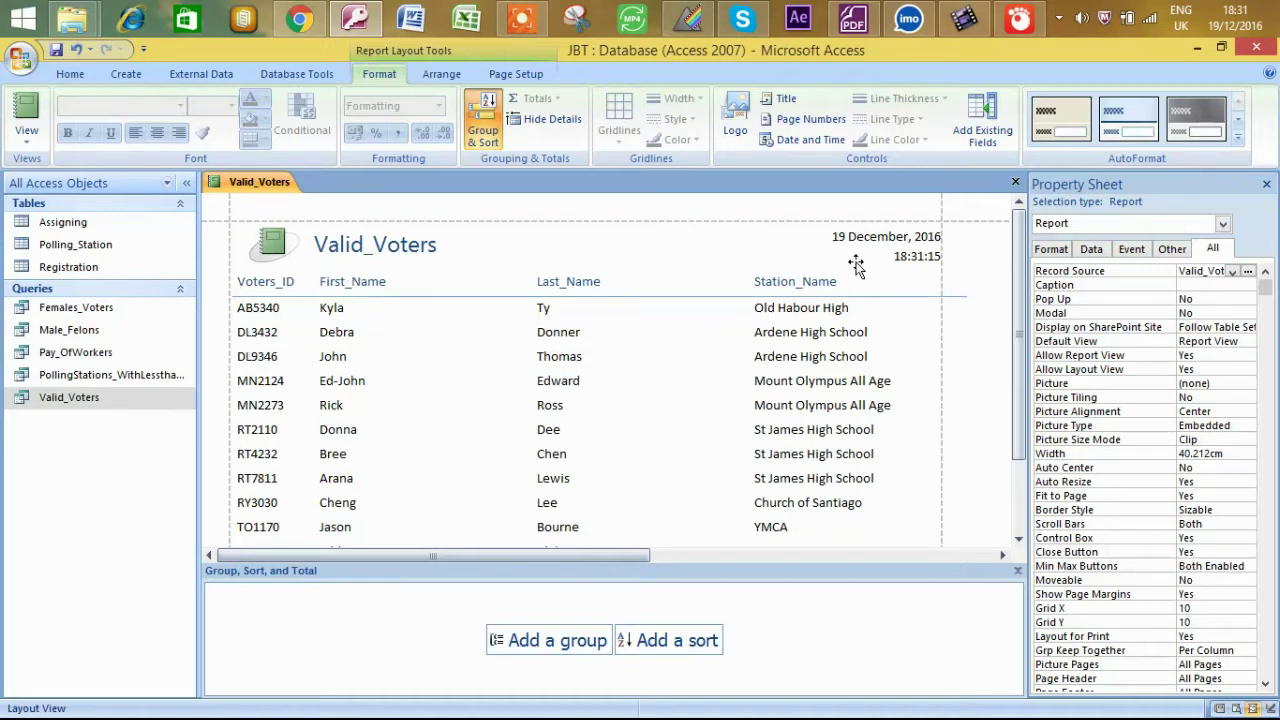
{"action": "left_click", "coordinate": [811, 310]}
{"action": "left_click", "coordinate": [548, 640]}
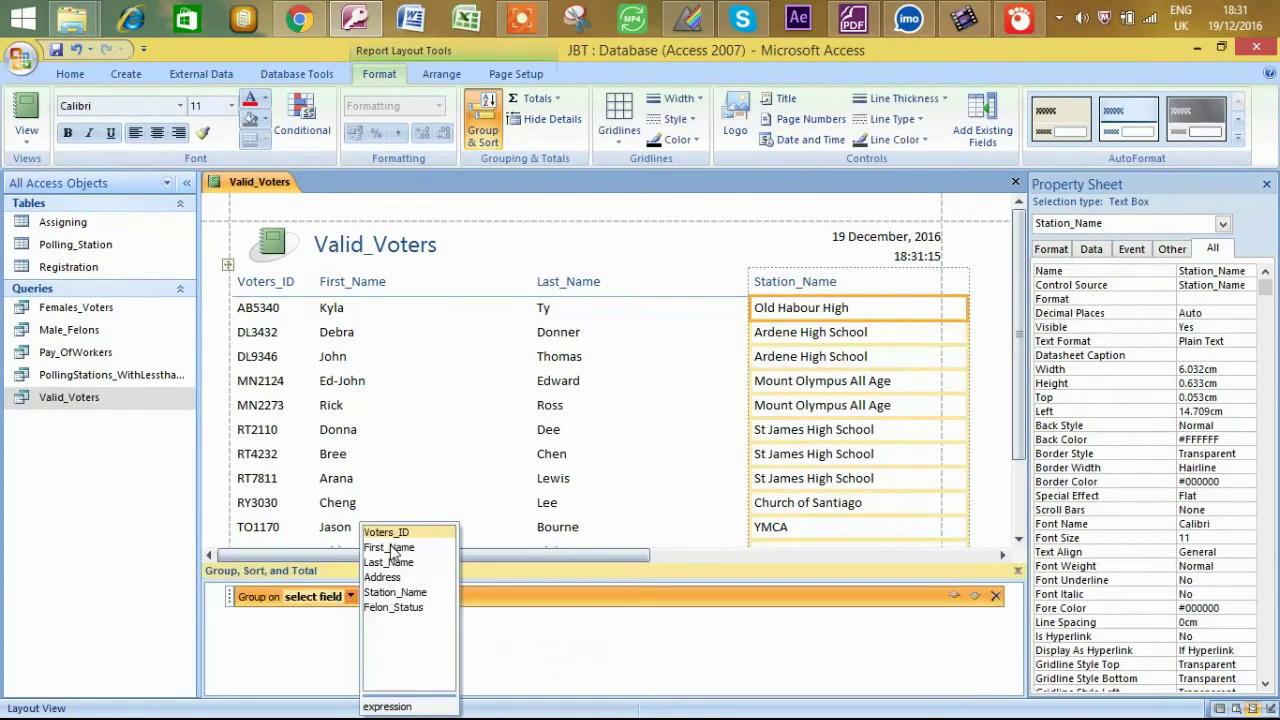
{"action": "left_click", "coordinate": [395, 592]}
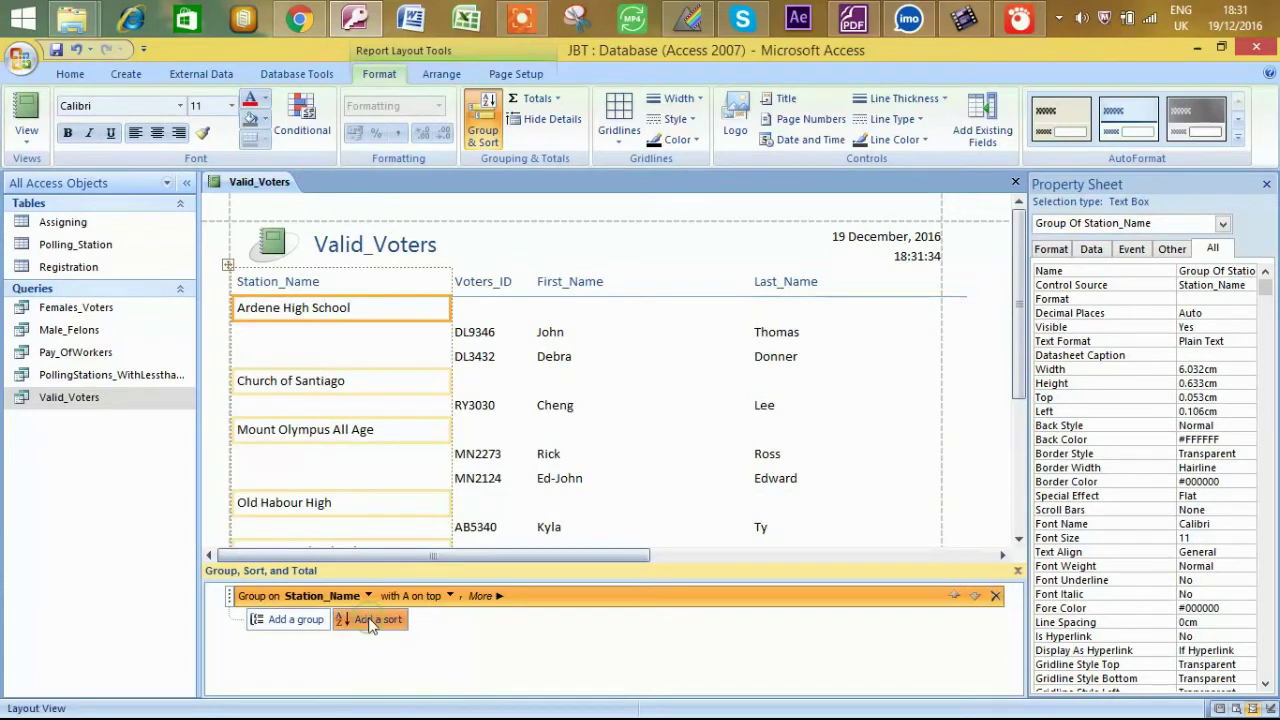
{"action": "left_click", "coordinate": [370, 622]}
{"action": "left_click", "coordinate": [408, 563]}
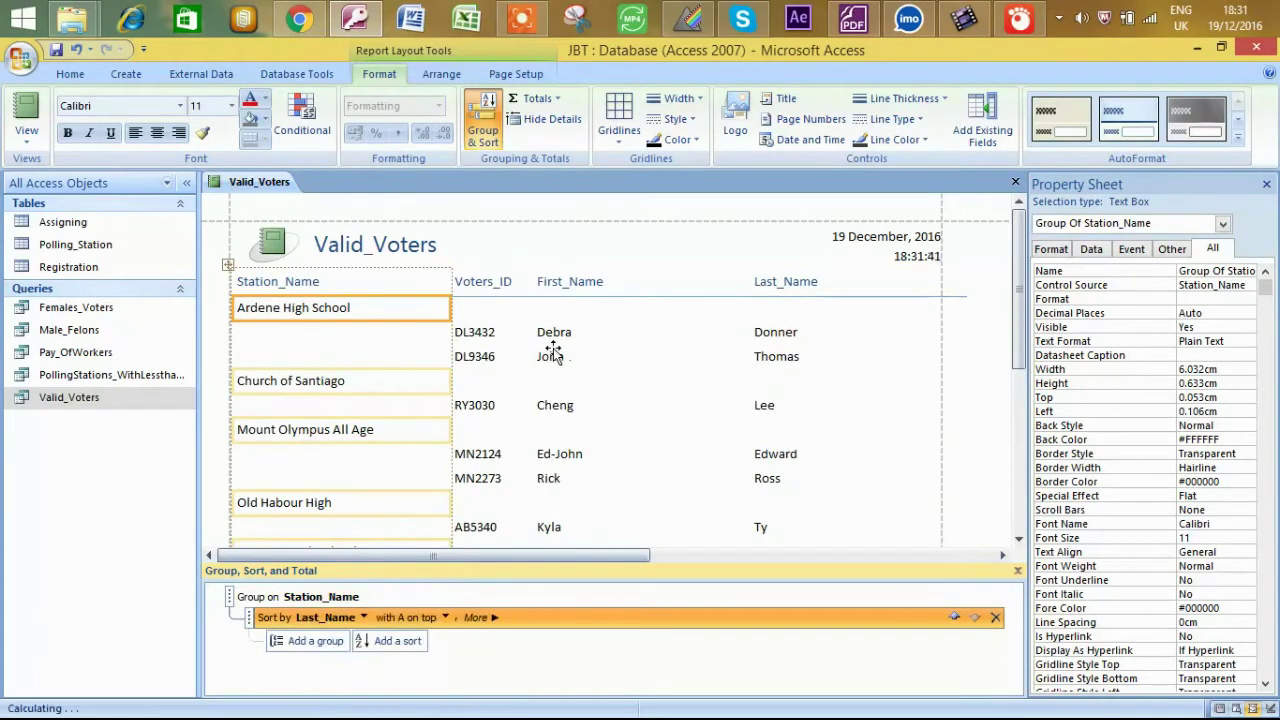
Review the first and last names listed under each station through to the end of the report.
{"action": "left_click", "coordinate": [553, 337]}
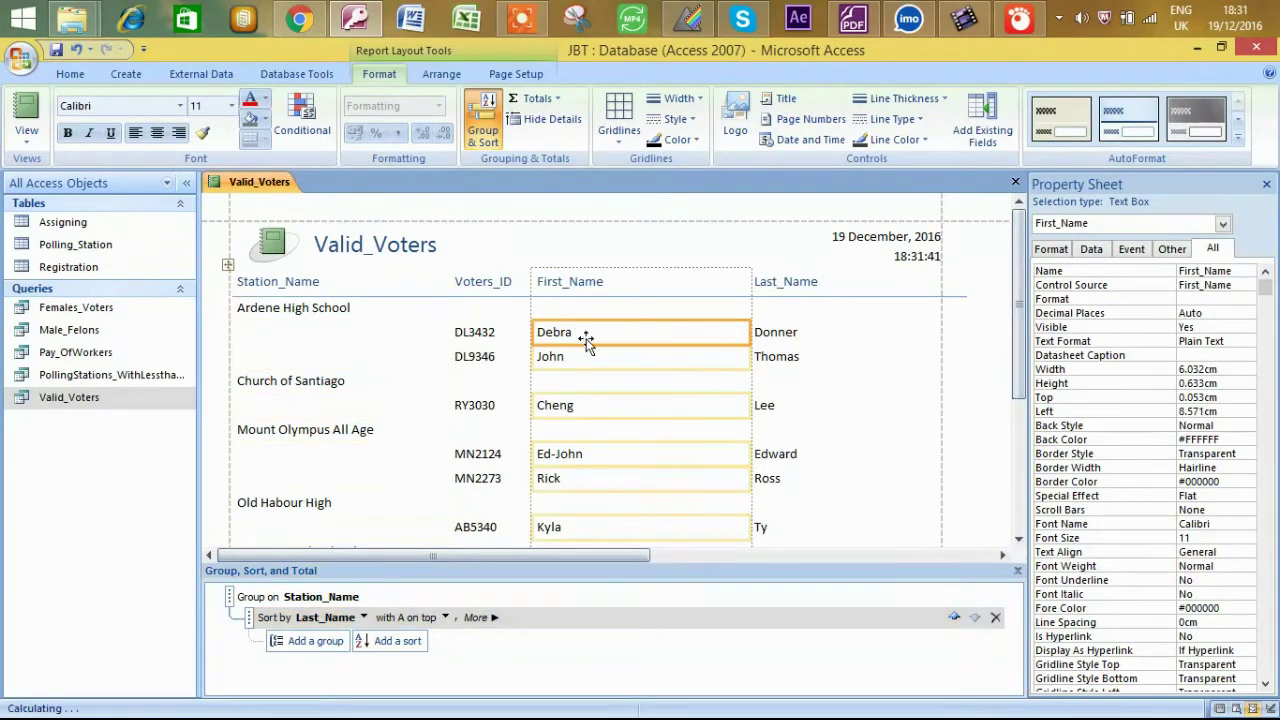
{"action": "left_click", "coordinate": [770, 338]}
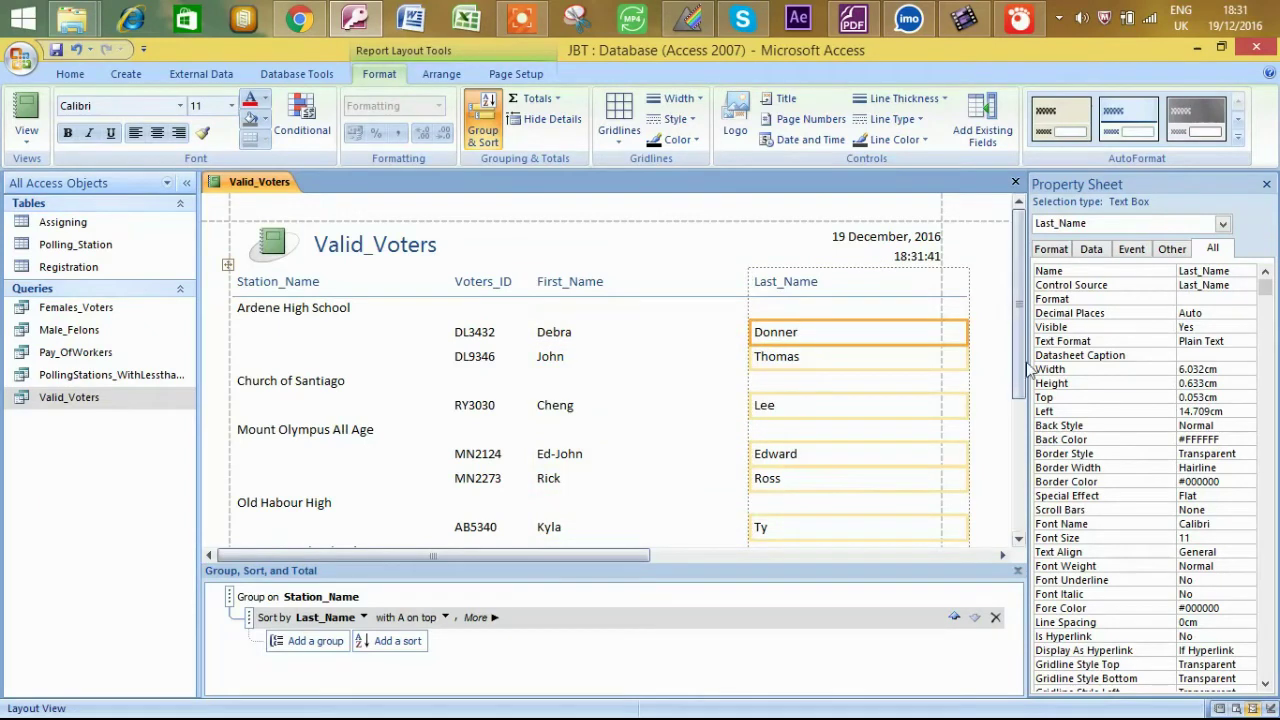
{"action": "left_click_drag", "start_coordinate": [1018, 370], "coordinate": [1016, 523]}
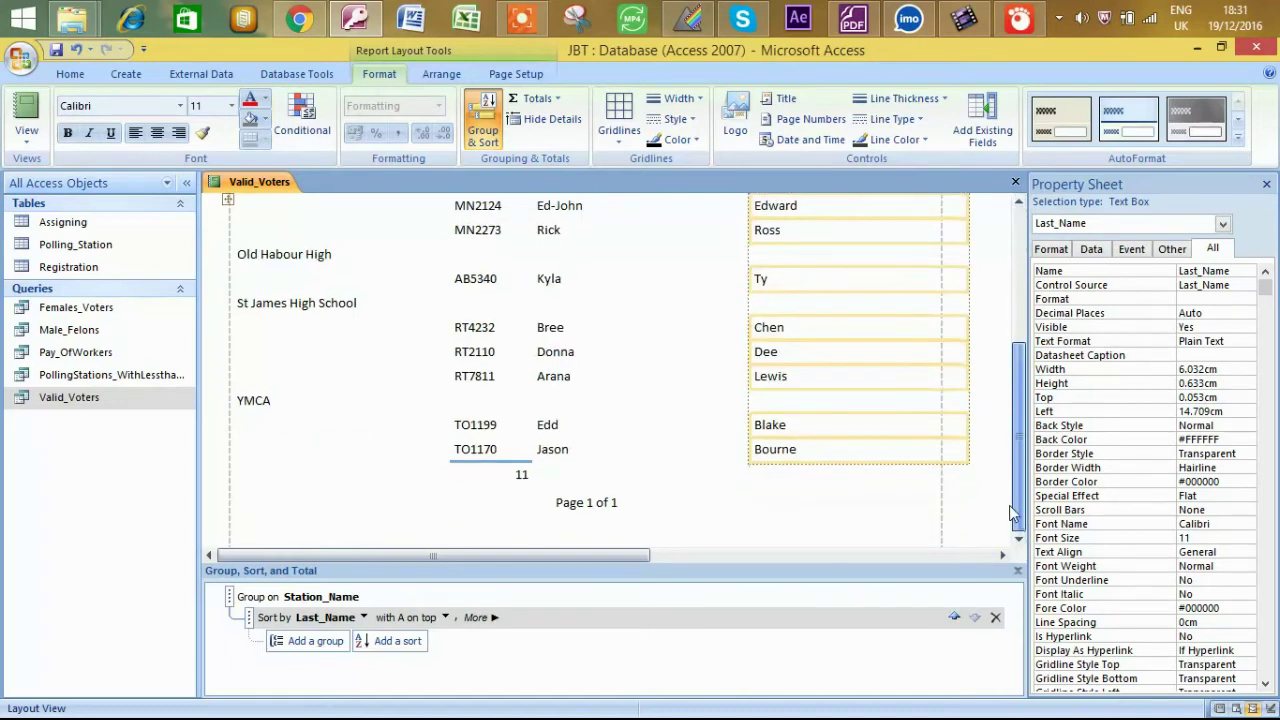
{"action": "left_click_drag", "start_coordinate": [1010, 513], "coordinate": [1016, 360]}
{"action": "left_click", "coordinate": [310, 318]}
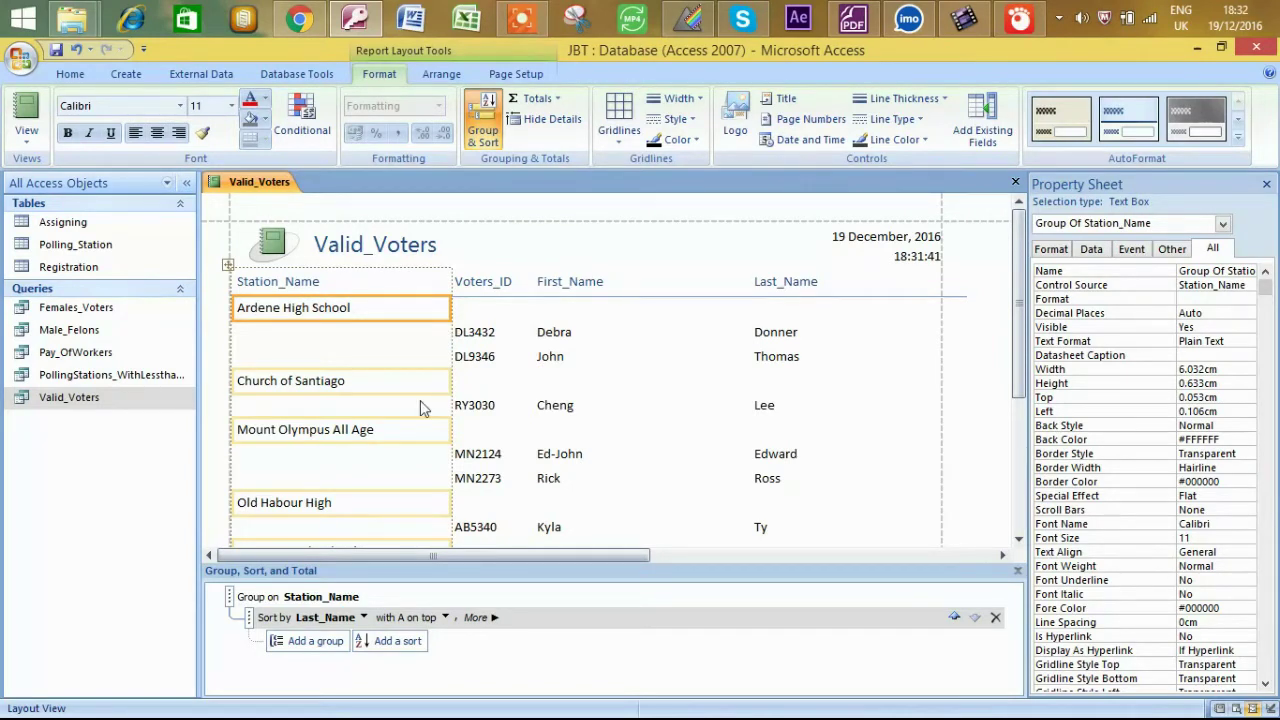
Save the report under the name Report.
{"action": "left_click", "coordinate": [56, 50]}
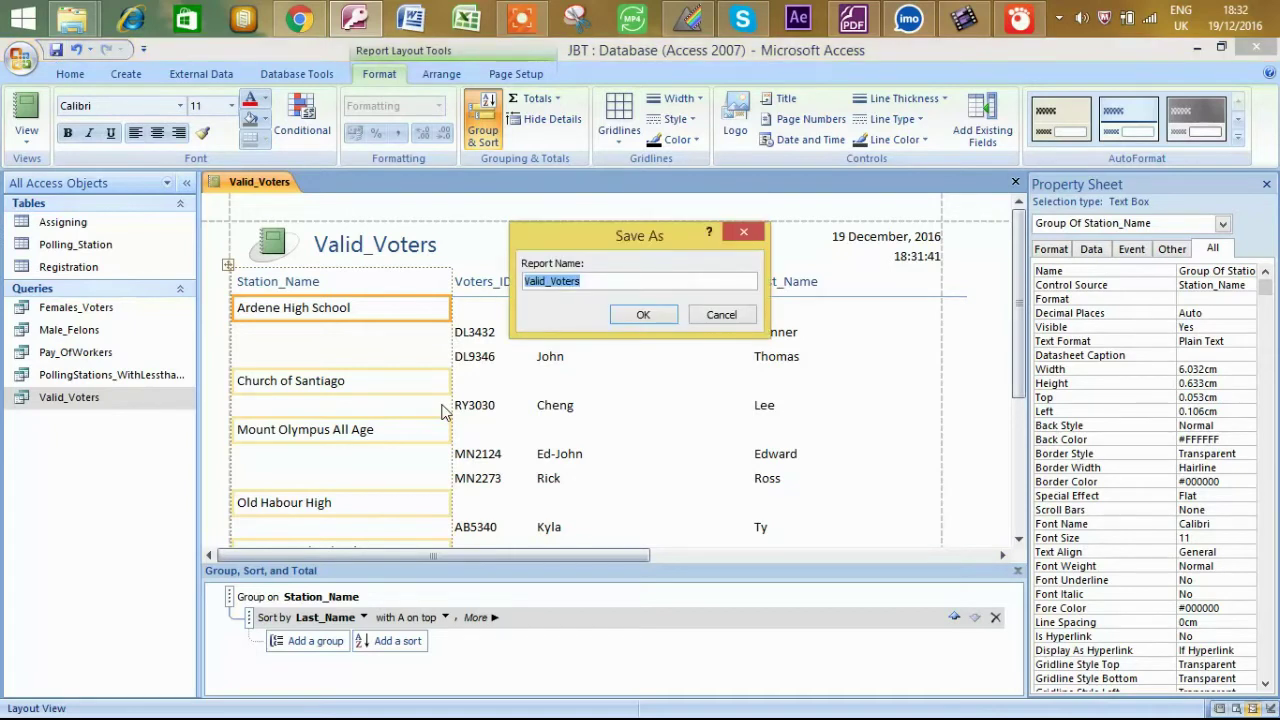
{"action": "type", "text": "Repo"}
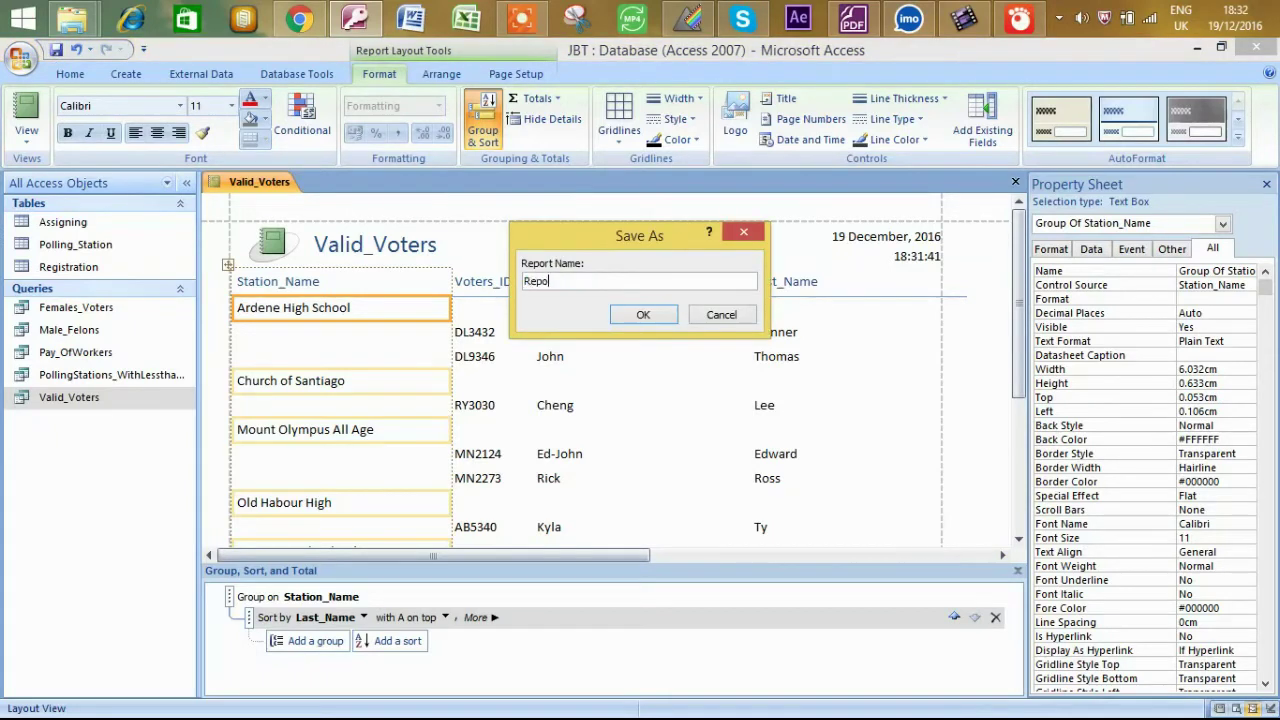
{"action": "type", "text": "rt"}
{"action": "key", "text": "Return"}
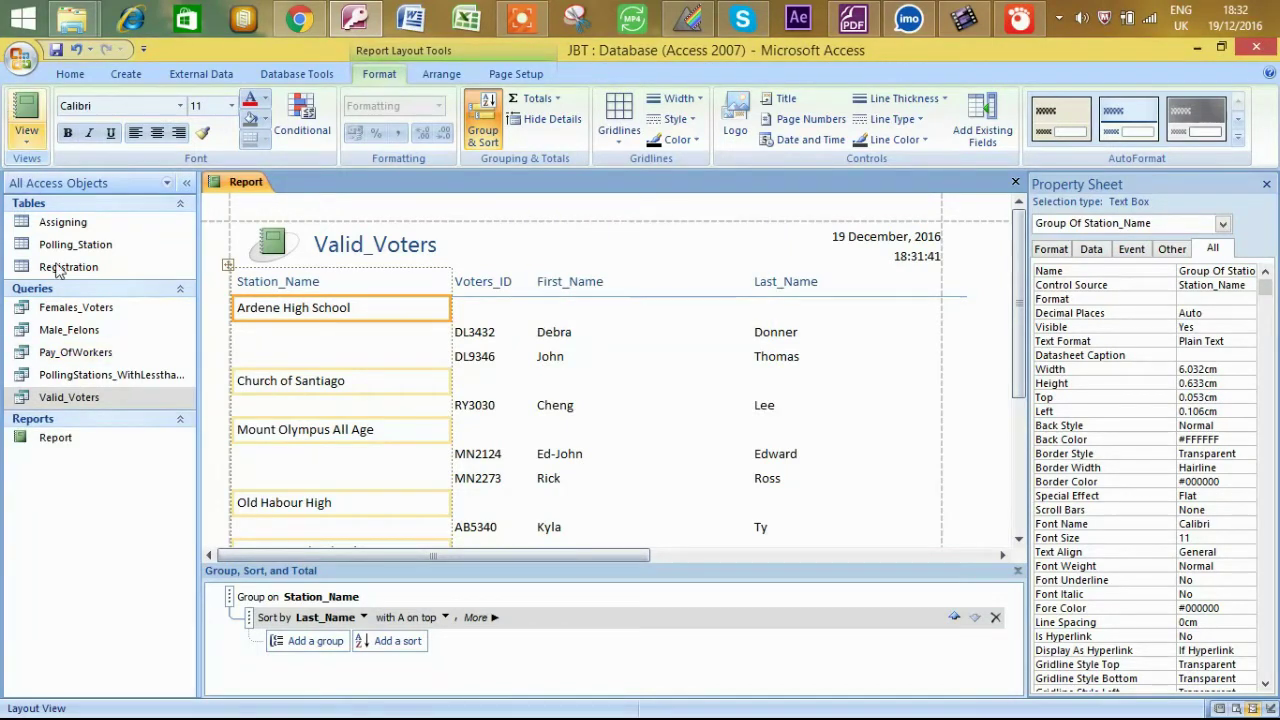
Inspect the report's sections in Design View and its full listing in Report View.
{"action": "left_click", "coordinate": [26, 135]}
{"action": "left_click", "coordinate": [81, 296]}
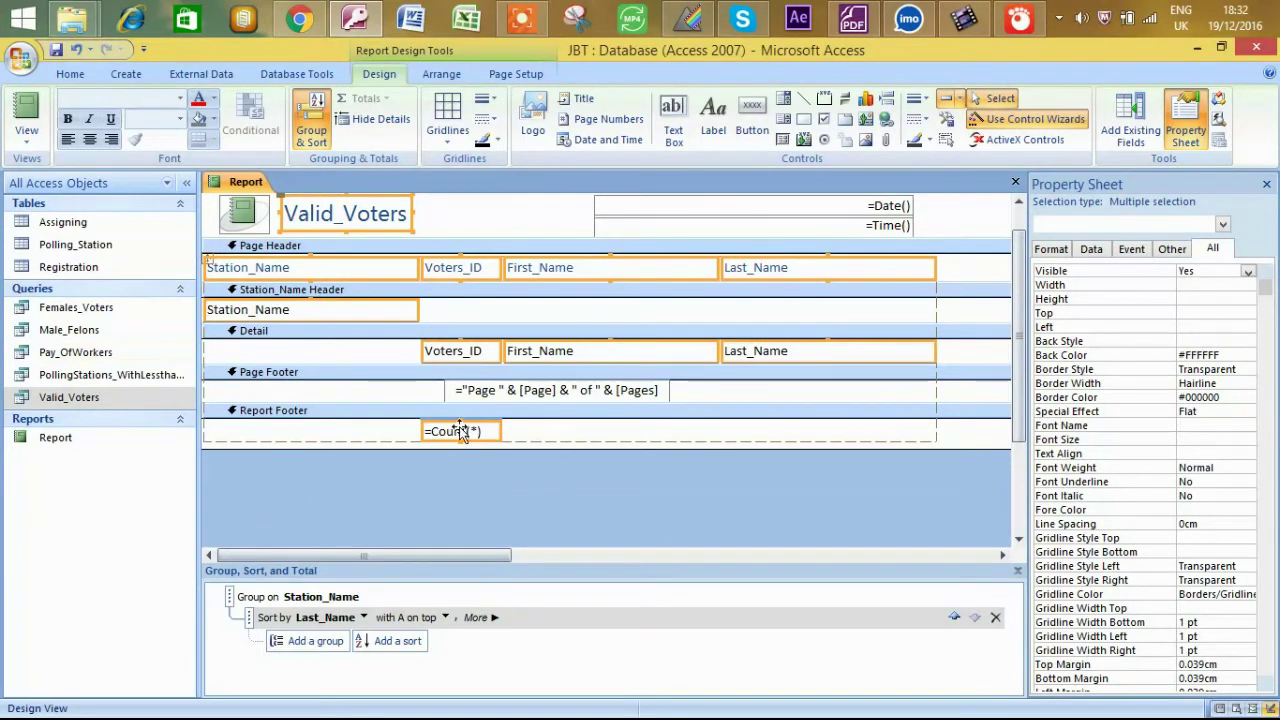
{"action": "left_click", "coordinate": [28, 108]}
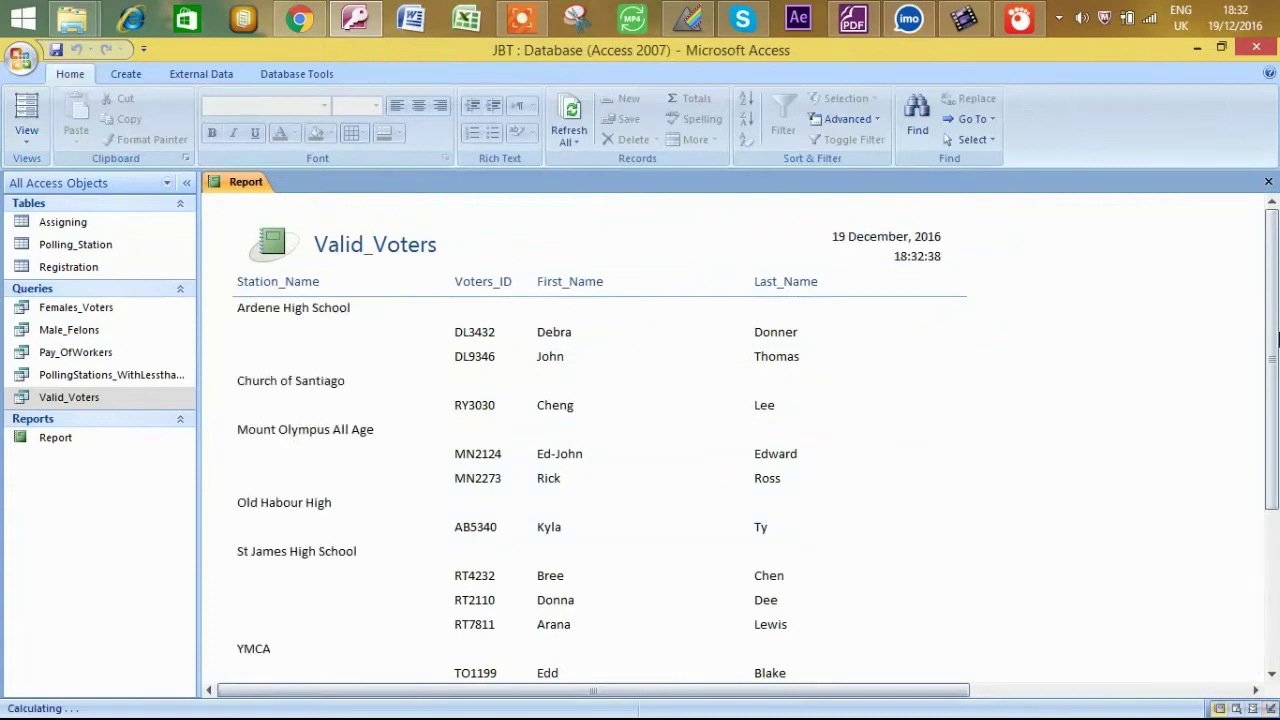
{"action": "left_click_drag", "start_coordinate": [1277, 339], "coordinate": [1277, 517]}
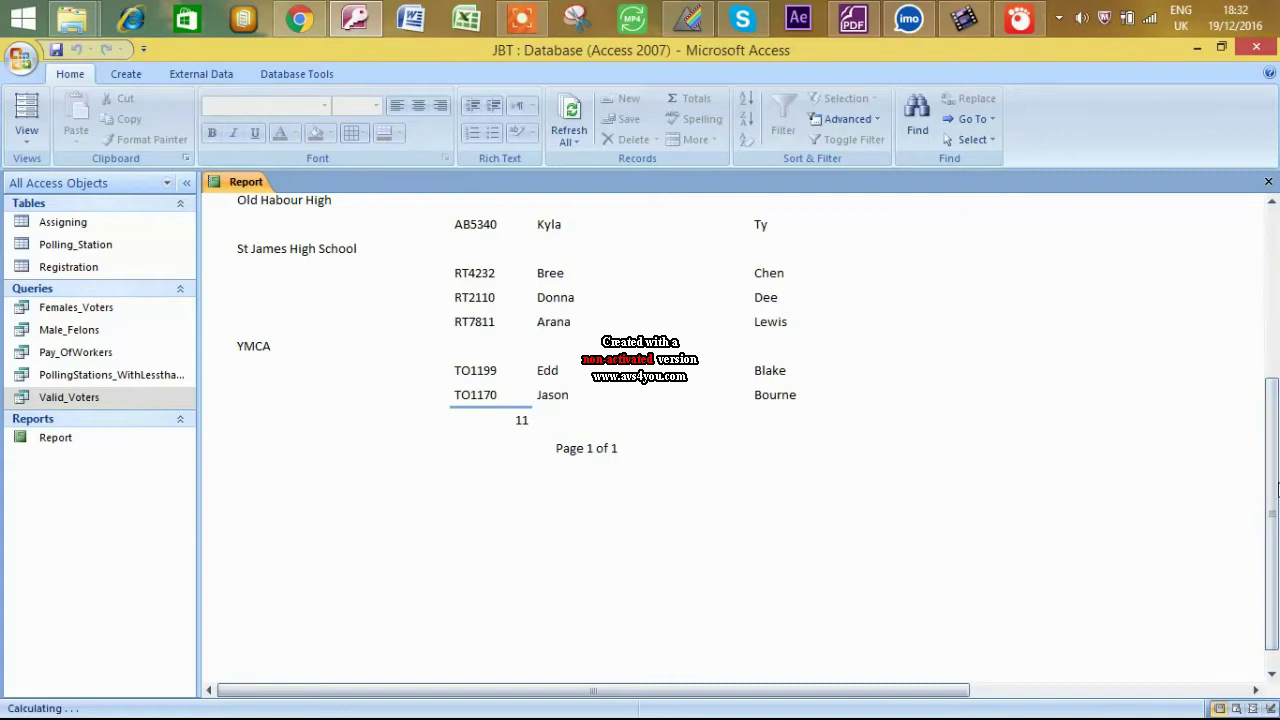
{"action": "scroll", "coordinate": [1277, 487], "scroll_direction": "up", "scroll_amount": 5}
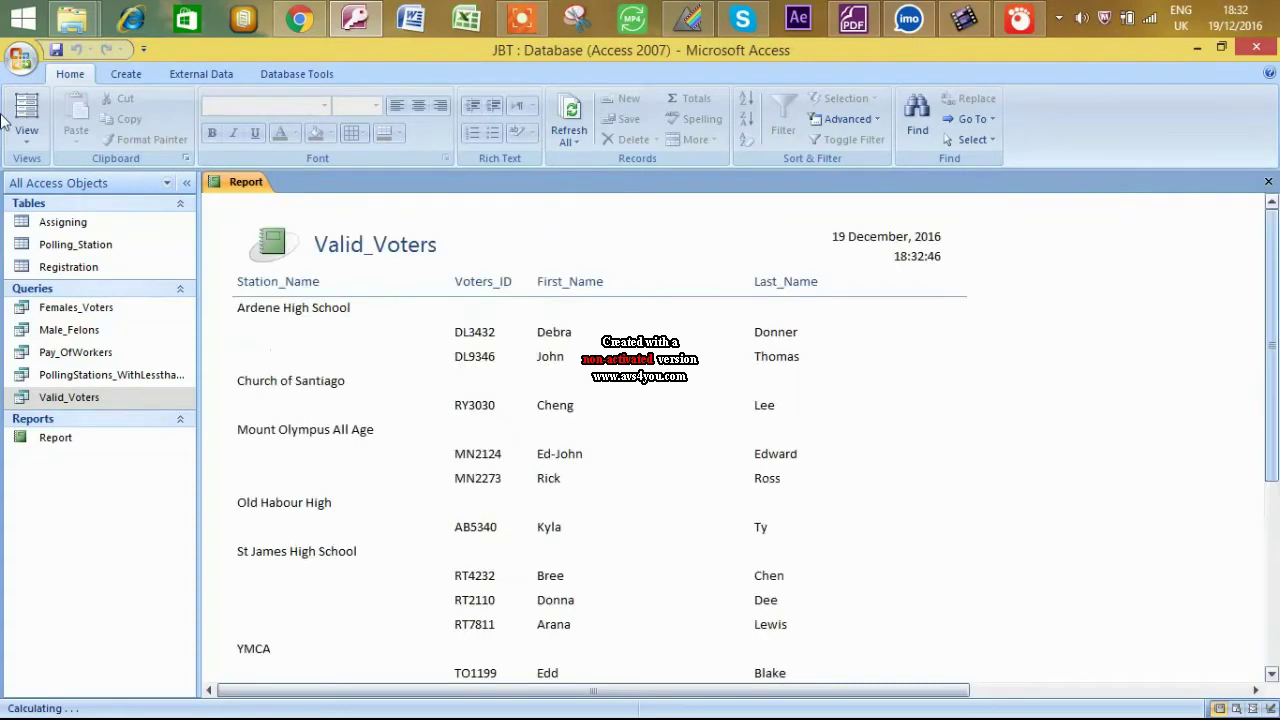
Examine how voters are grouped under the Church of Santiago and Ardene High School stations, highlighting both station names.
{"action": "left_click", "coordinate": [26, 128]}
{"action": "left_click", "coordinate": [121, 298]}
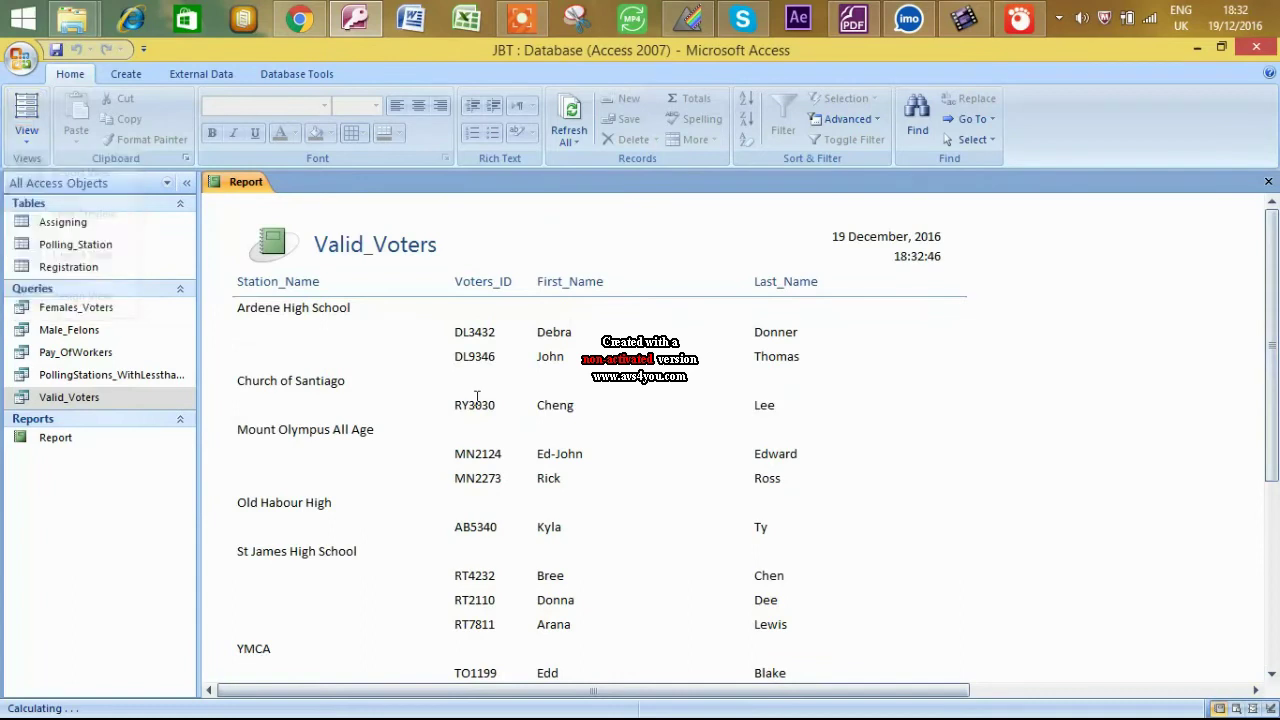
{"action": "left_click", "coordinate": [251, 371]}
{"action": "left_click", "coordinate": [281, 366]}
{"action": "left_click", "coordinate": [432, 376]}
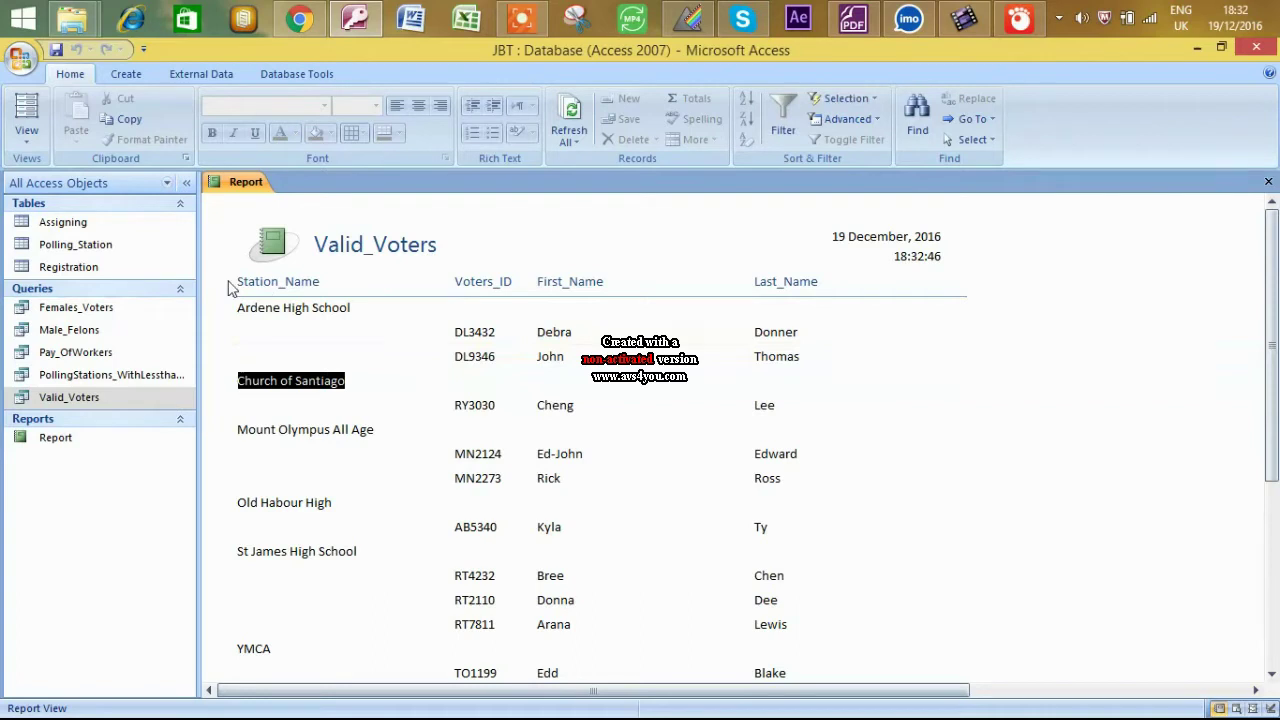
{"action": "left_click", "coordinate": [240, 309]}
{"action": "left_click_drag", "start_coordinate": [240, 310], "coordinate": [363, 314]}
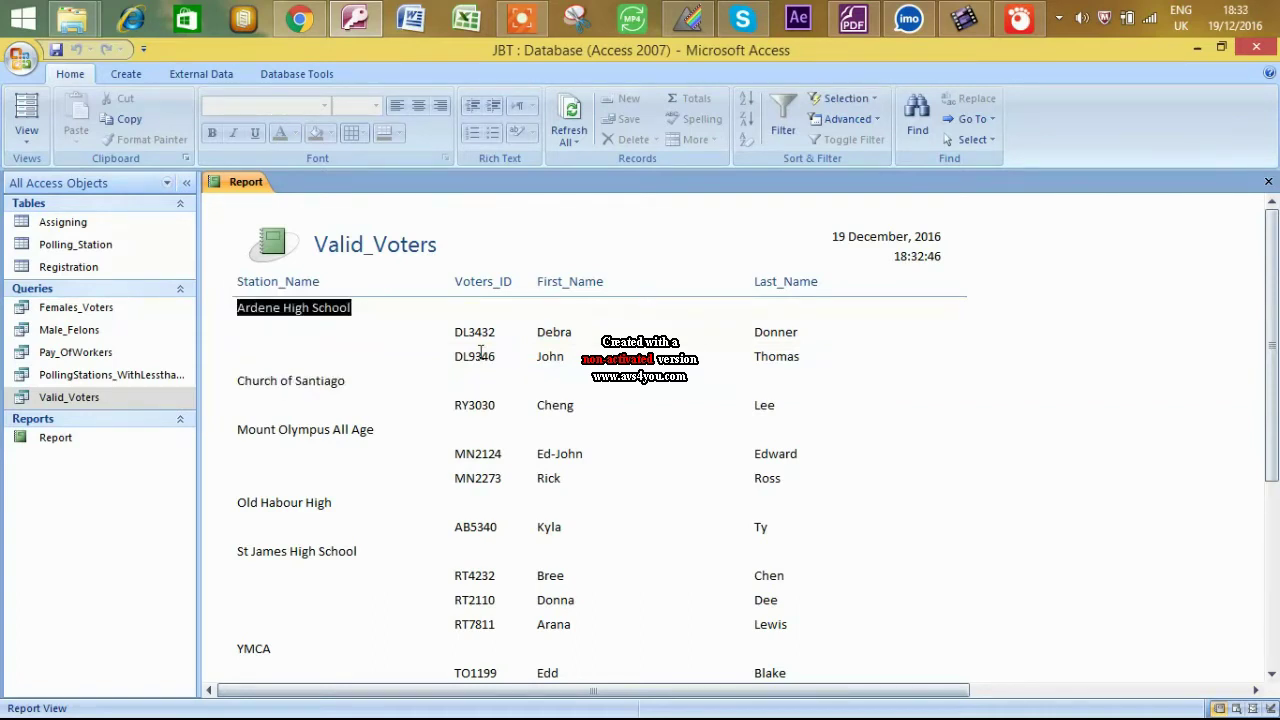
Add a footer section to the Station_Name group in the report's Design View.
{"action": "left_click", "coordinate": [27, 145]}
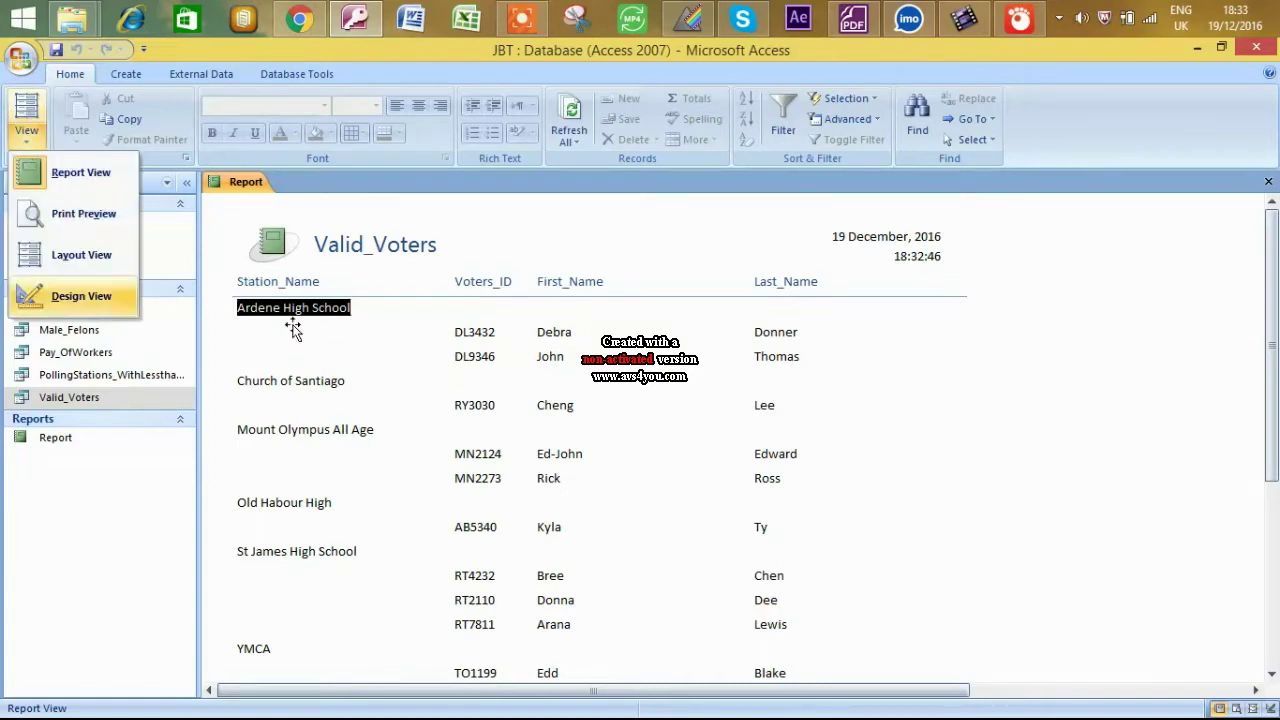
{"action": "key", "text": "Return"}
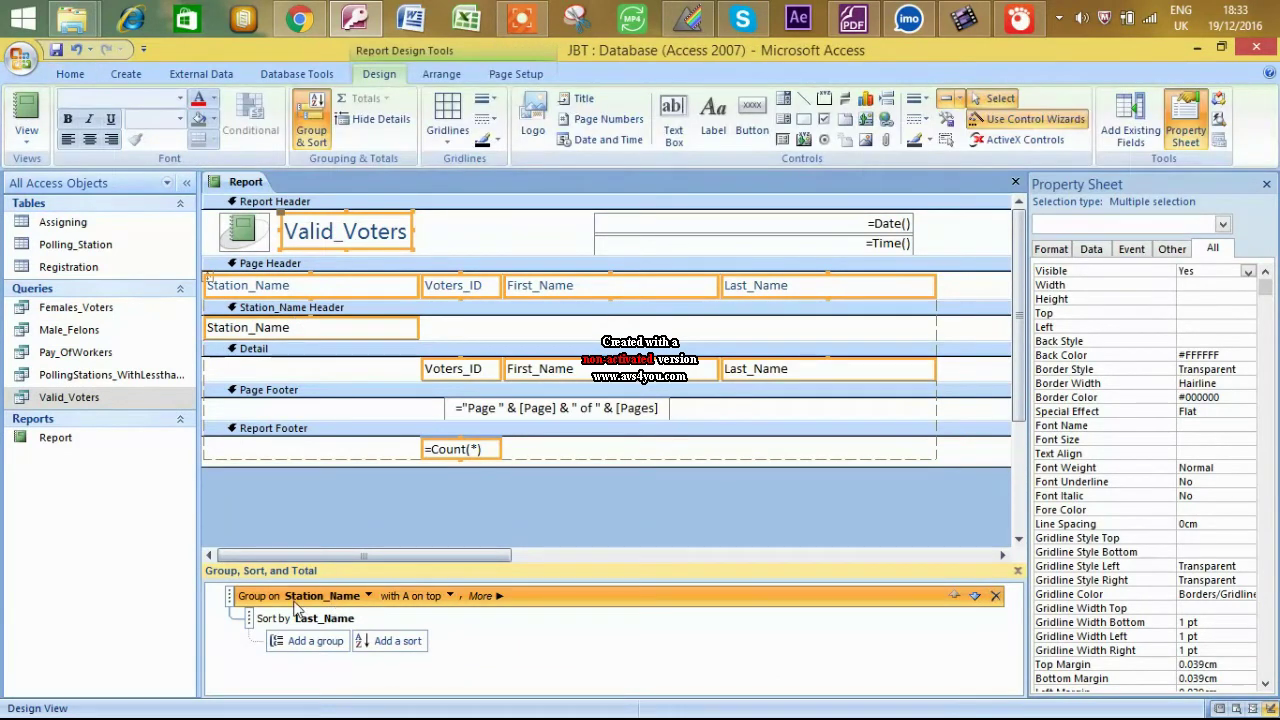
{"action": "left_click", "coordinate": [498, 596]}
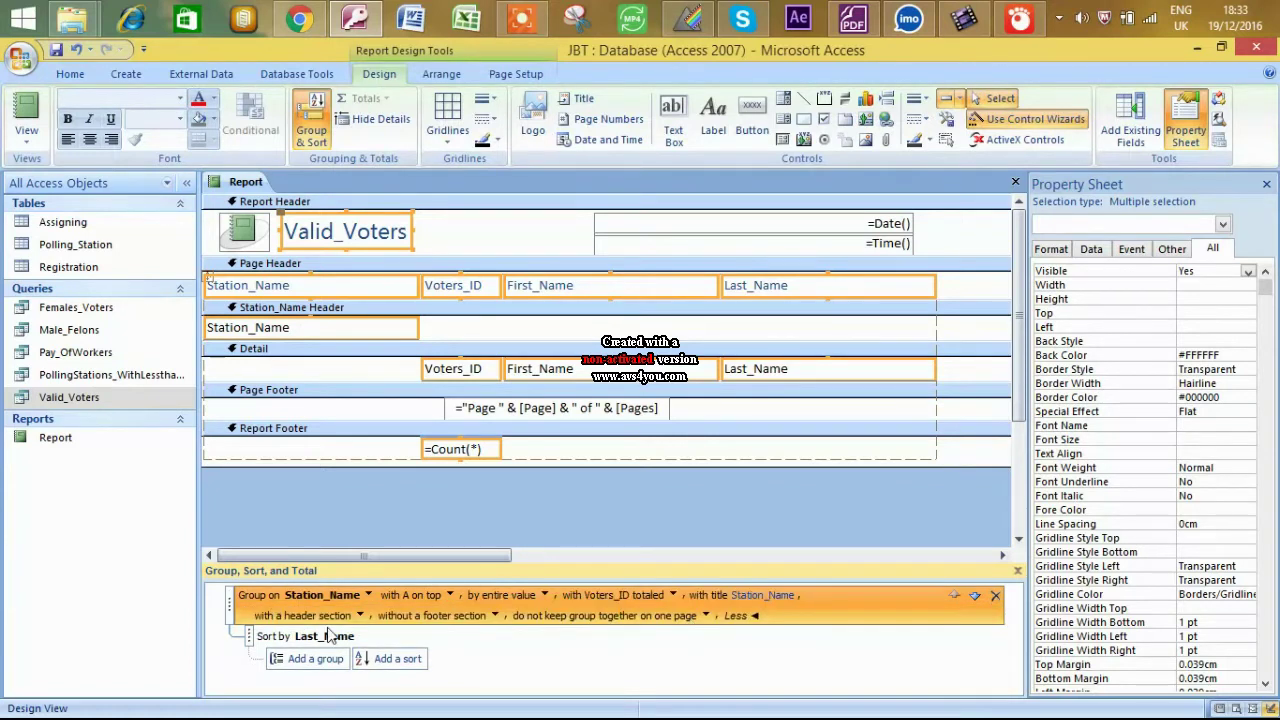
{"action": "left_click", "coordinate": [495, 615]}
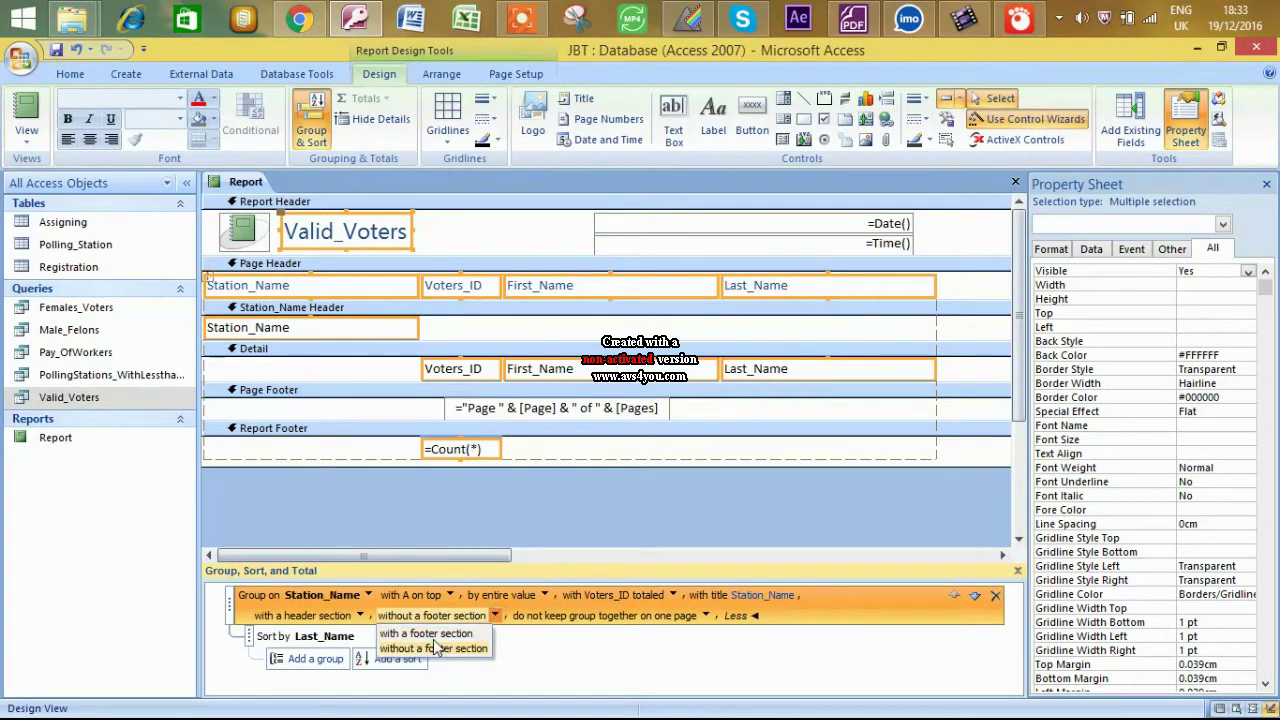
{"action": "left_click", "coordinate": [436, 636]}
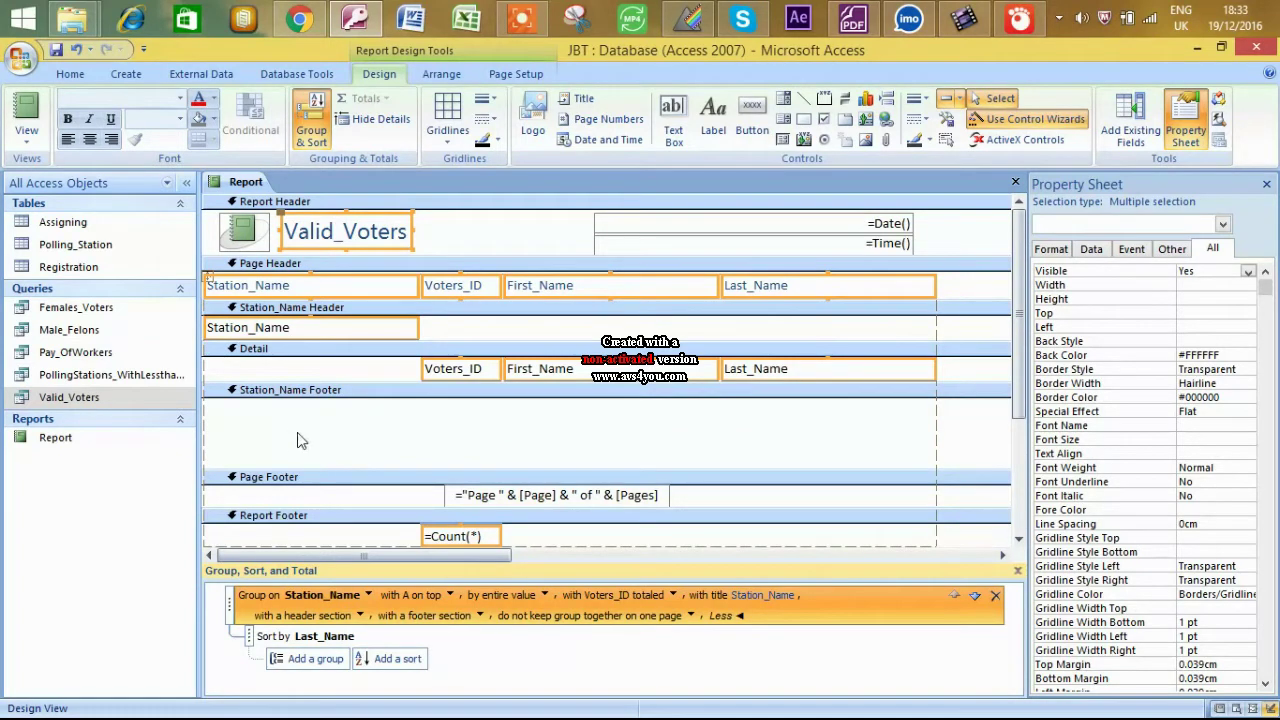
{"action": "right_click", "coordinate": [433, 540]}
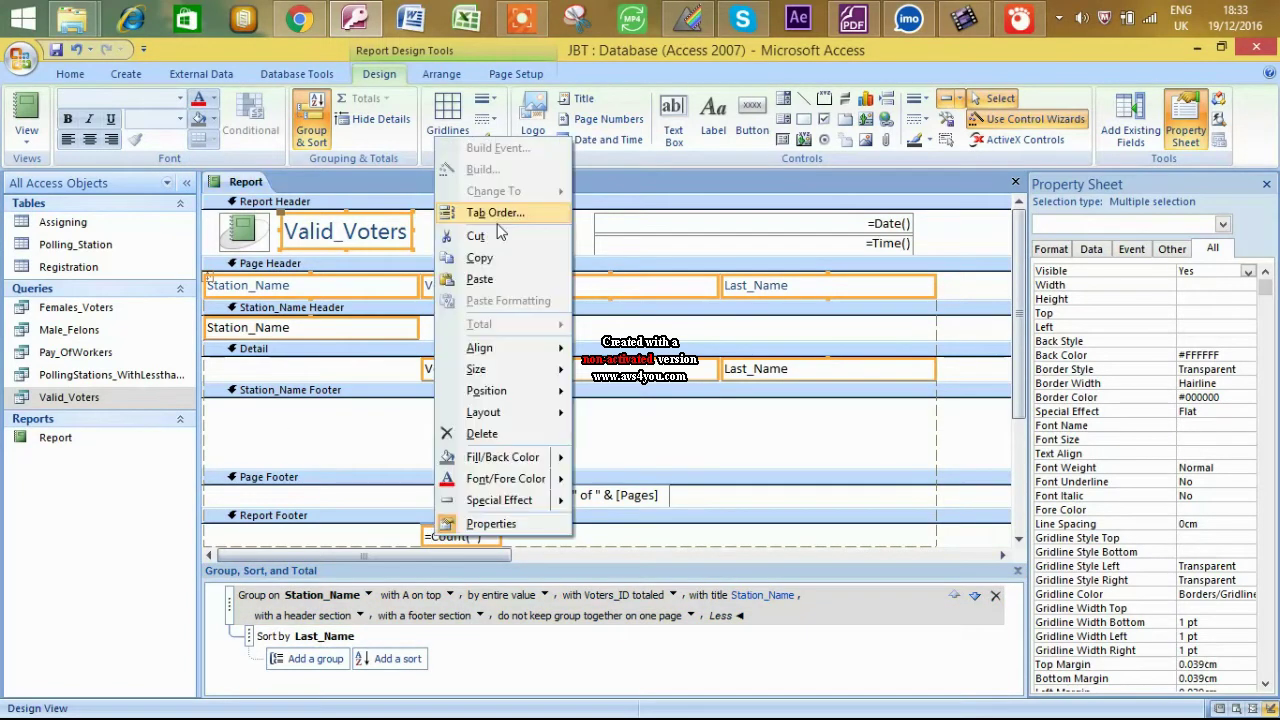
{"action": "left_click", "coordinate": [287, 440]}
{"action": "right_click", "coordinate": [287, 440]}
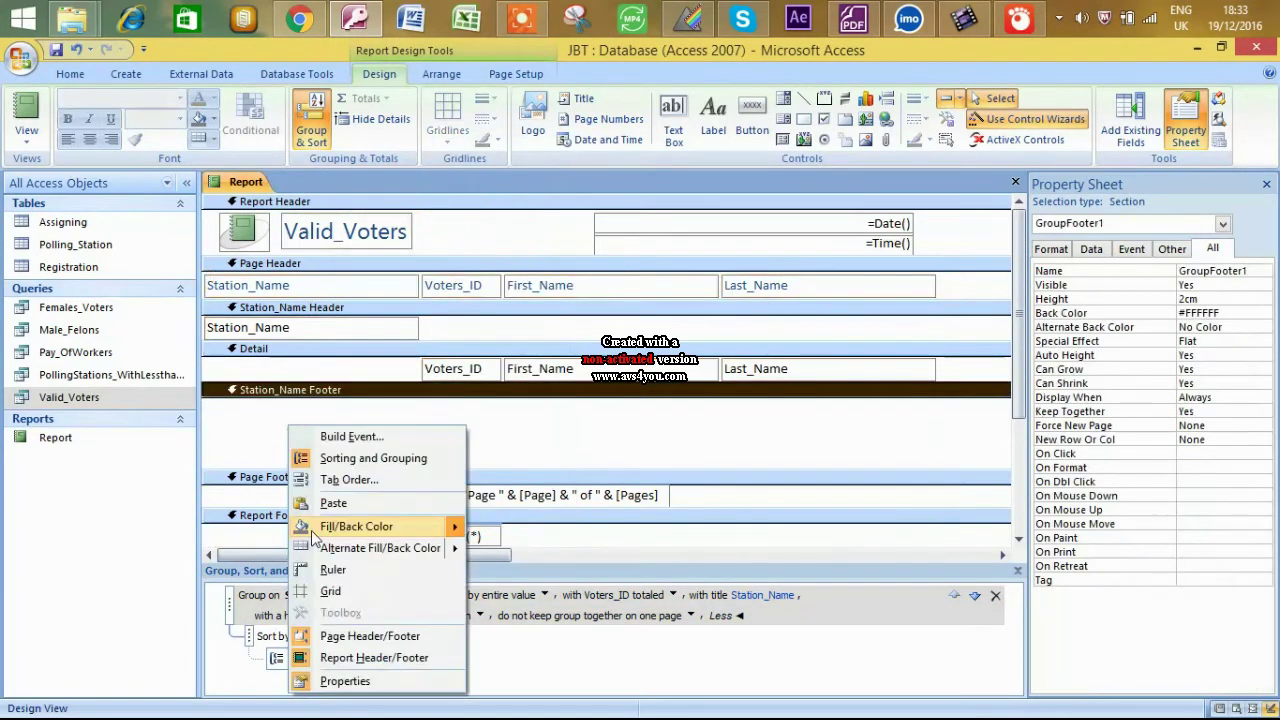
{"action": "left_click", "coordinate": [345, 505]}
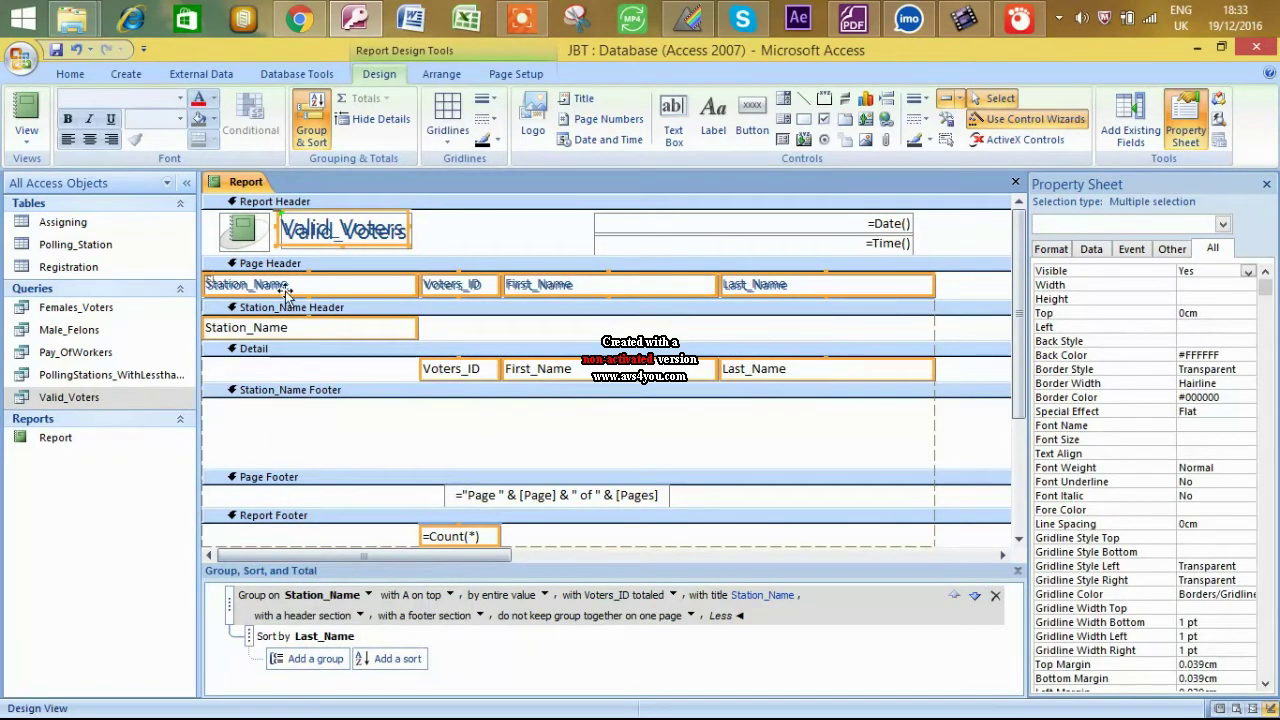
{"action": "left_click", "coordinate": [76, 49]}
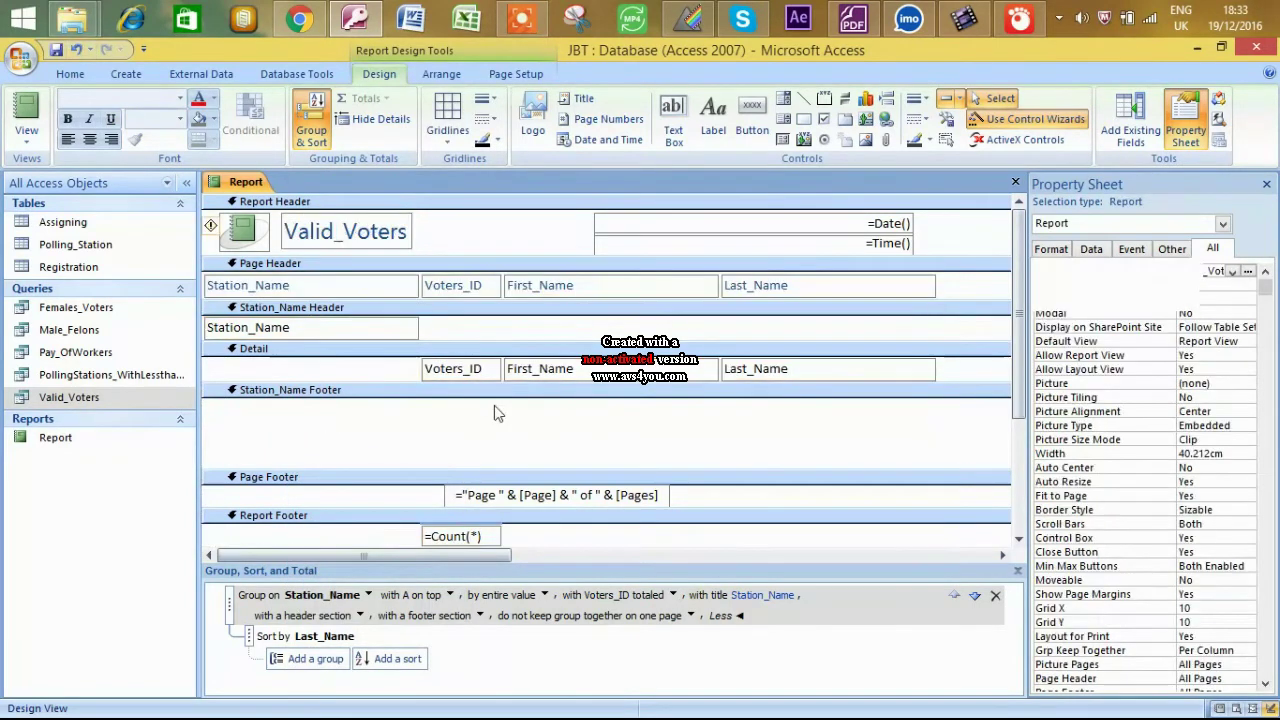
Copy the =Count(*) text box from the Report Footer into the Station_Name Footer and place it beneath the Voters_ID column.
{"action": "left_click", "coordinate": [478, 537]}
{"action": "right_click", "coordinate": [480, 536]}
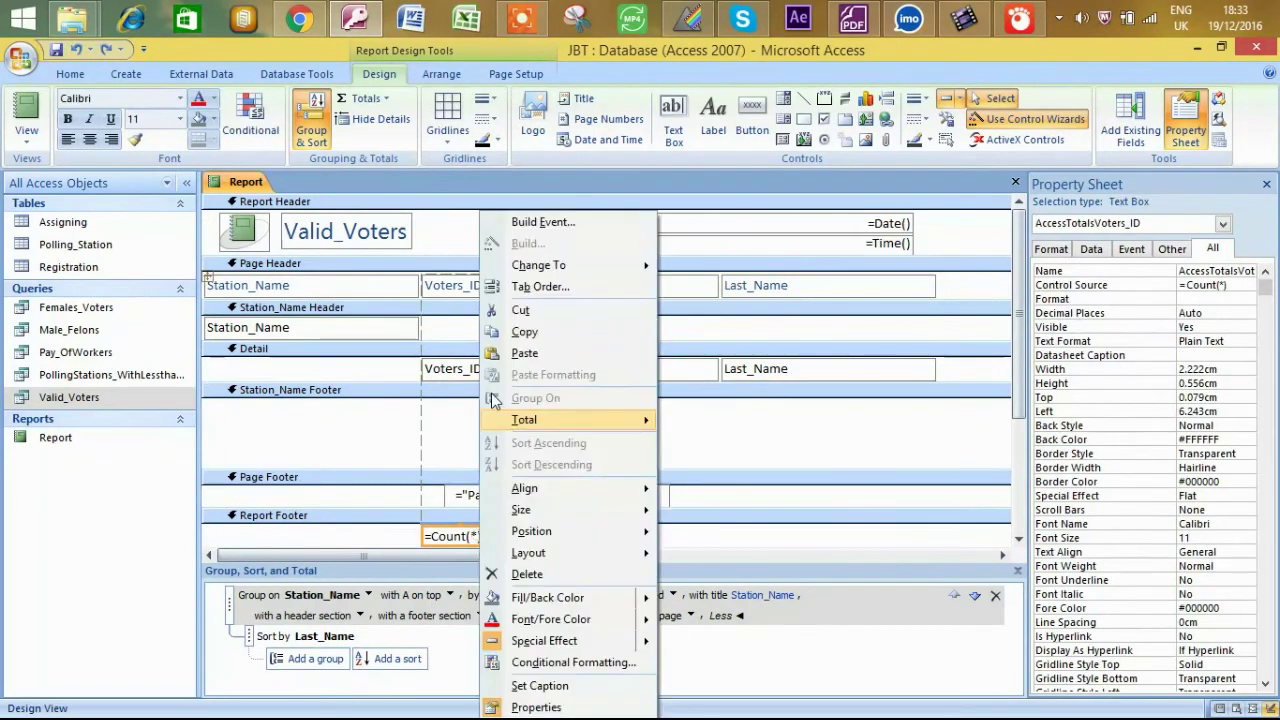
{"action": "left_click", "coordinate": [524, 331]}
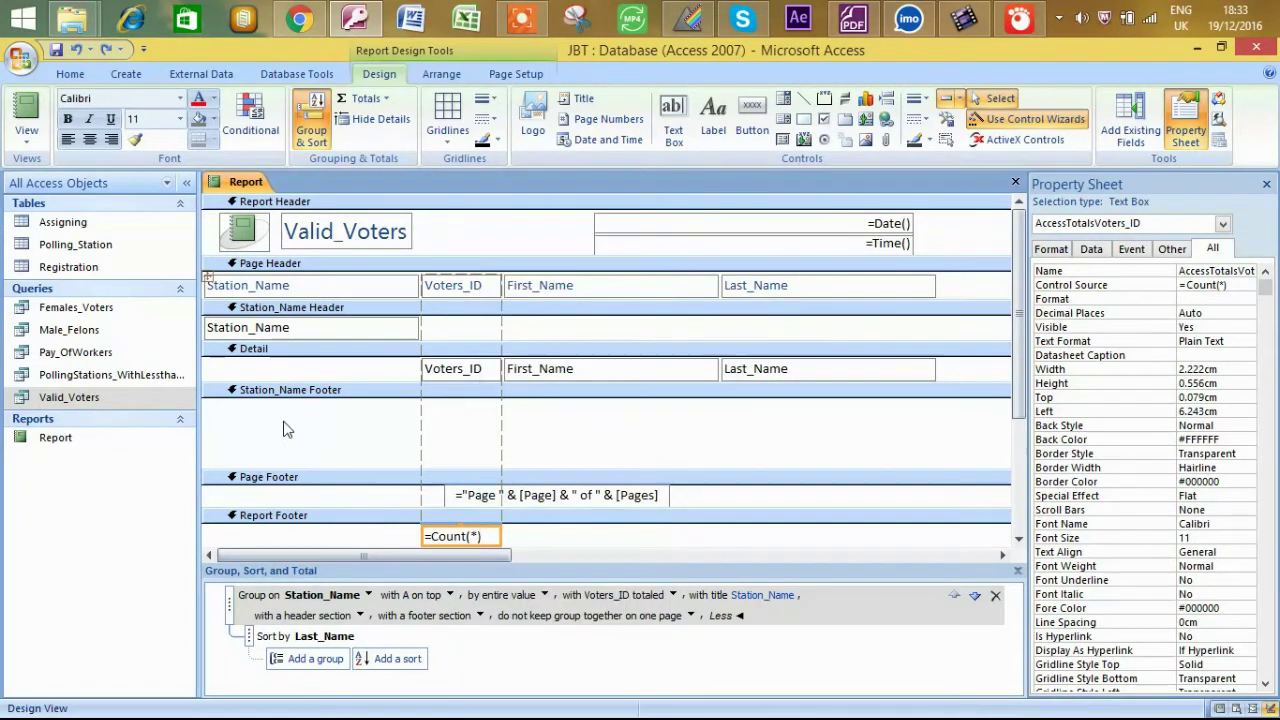
{"action": "right_click", "coordinate": [285, 424]}
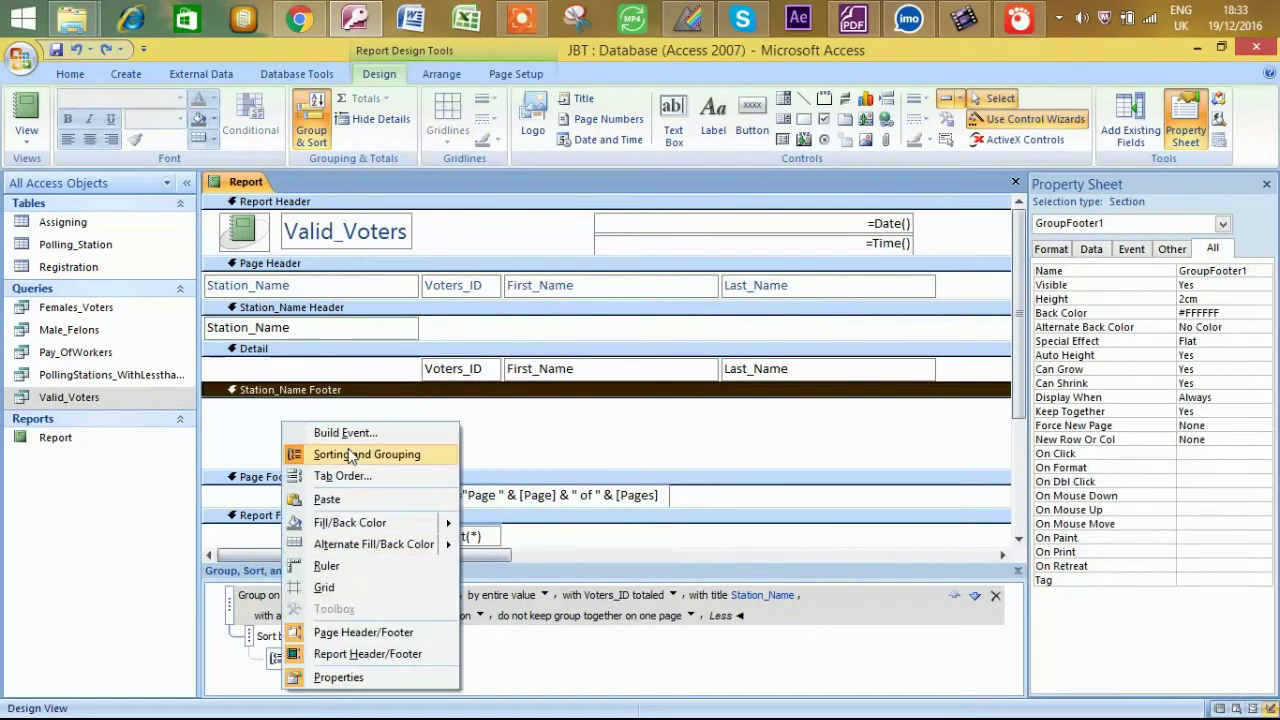
{"action": "left_click", "coordinate": [344, 491]}
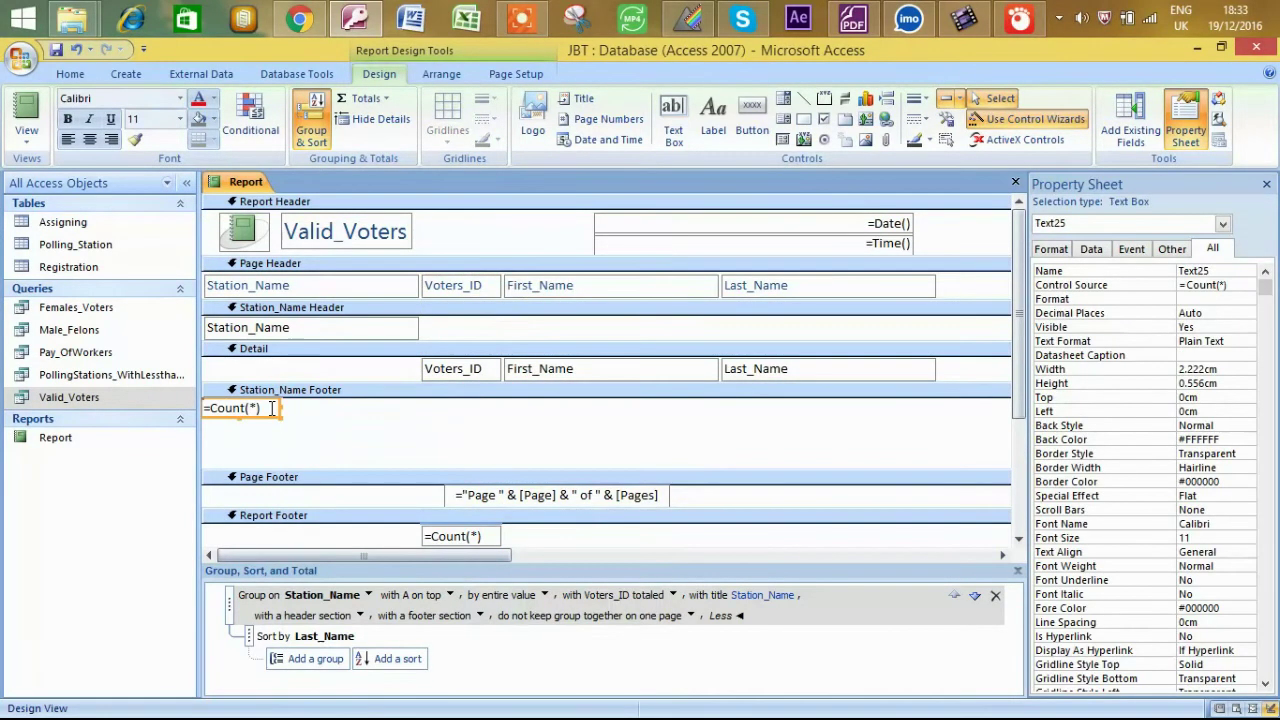
{"action": "left_click_drag", "start_coordinate": [258, 409], "coordinate": [481, 452]}
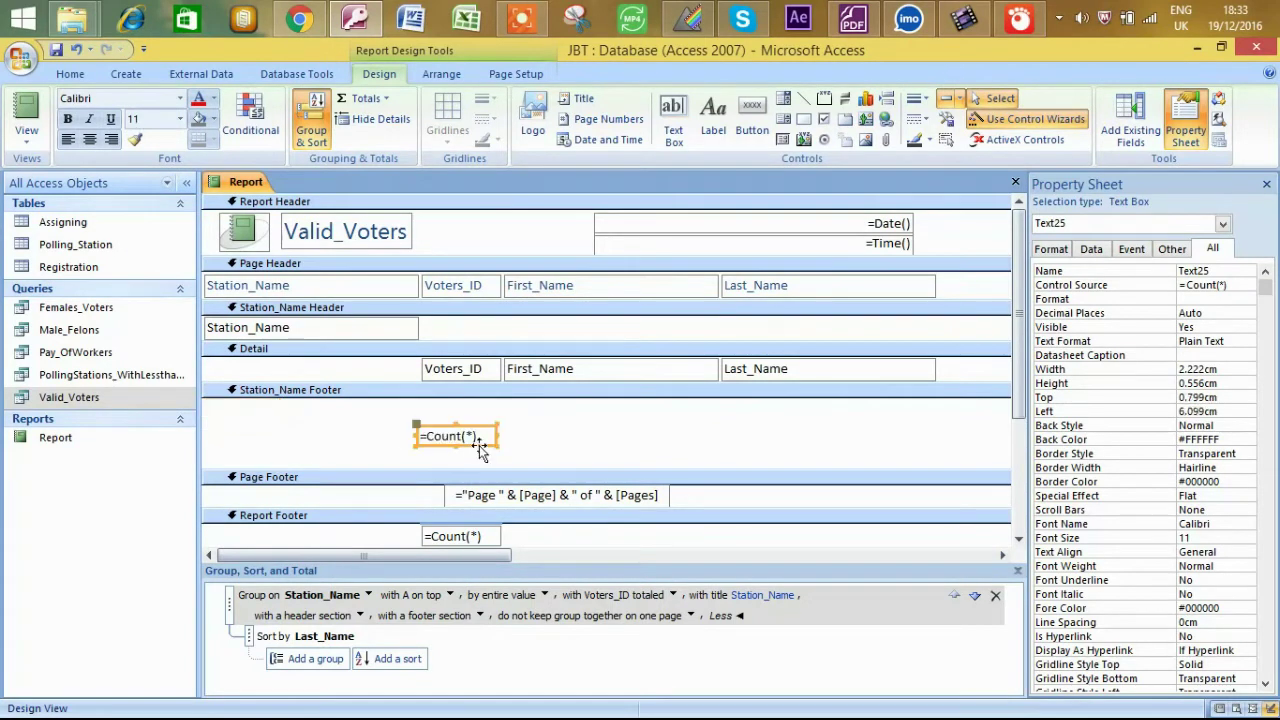
Examine the voter count under each station and the overall total at the report's end in Report View.
{"action": "left_click", "coordinate": [26, 115]}
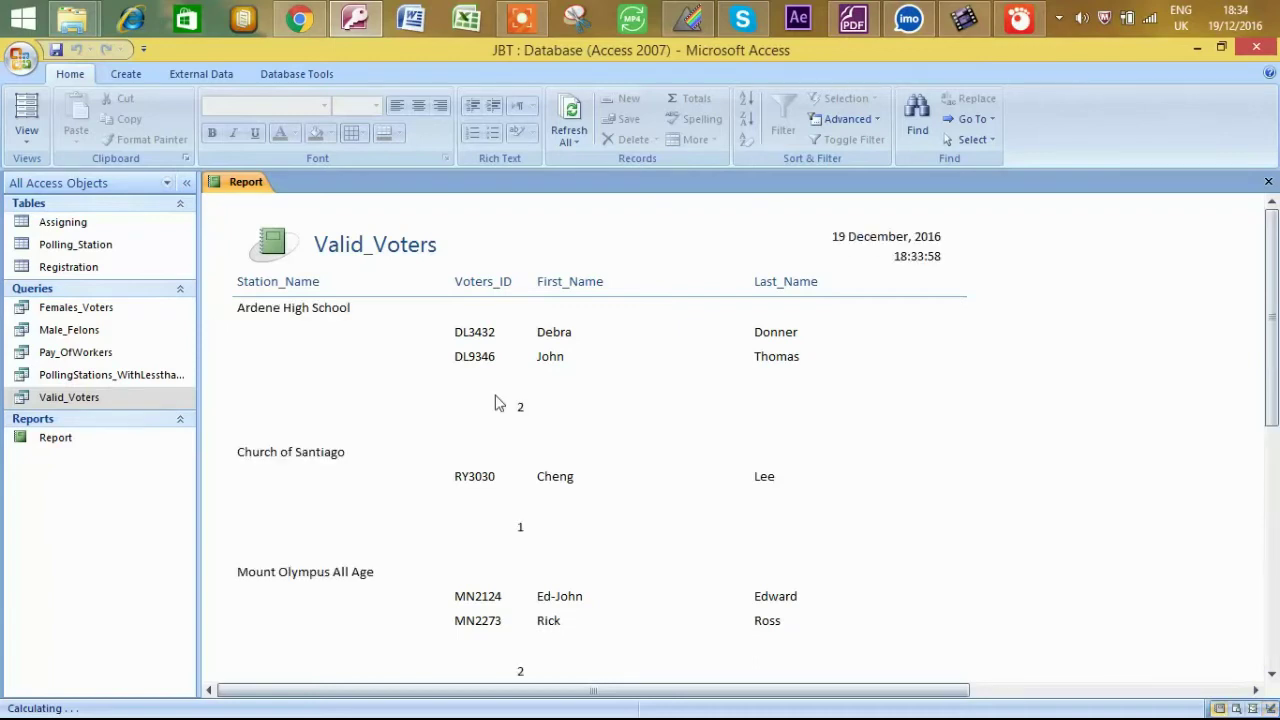
{"action": "left_click", "coordinate": [518, 405]}
{"action": "left_click_drag", "start_coordinate": [1272, 415], "coordinate": [1274, 567]}
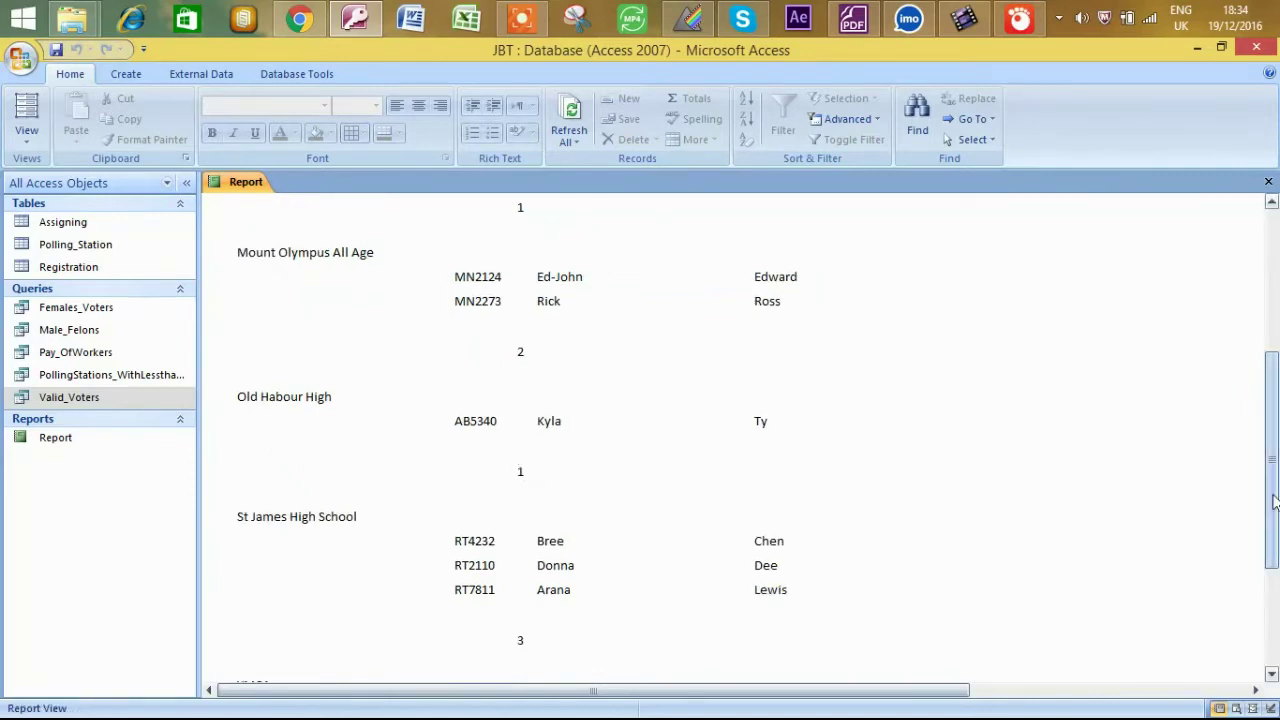
{"action": "left_click_drag", "start_coordinate": [1274, 502], "coordinate": [1278, 608]}
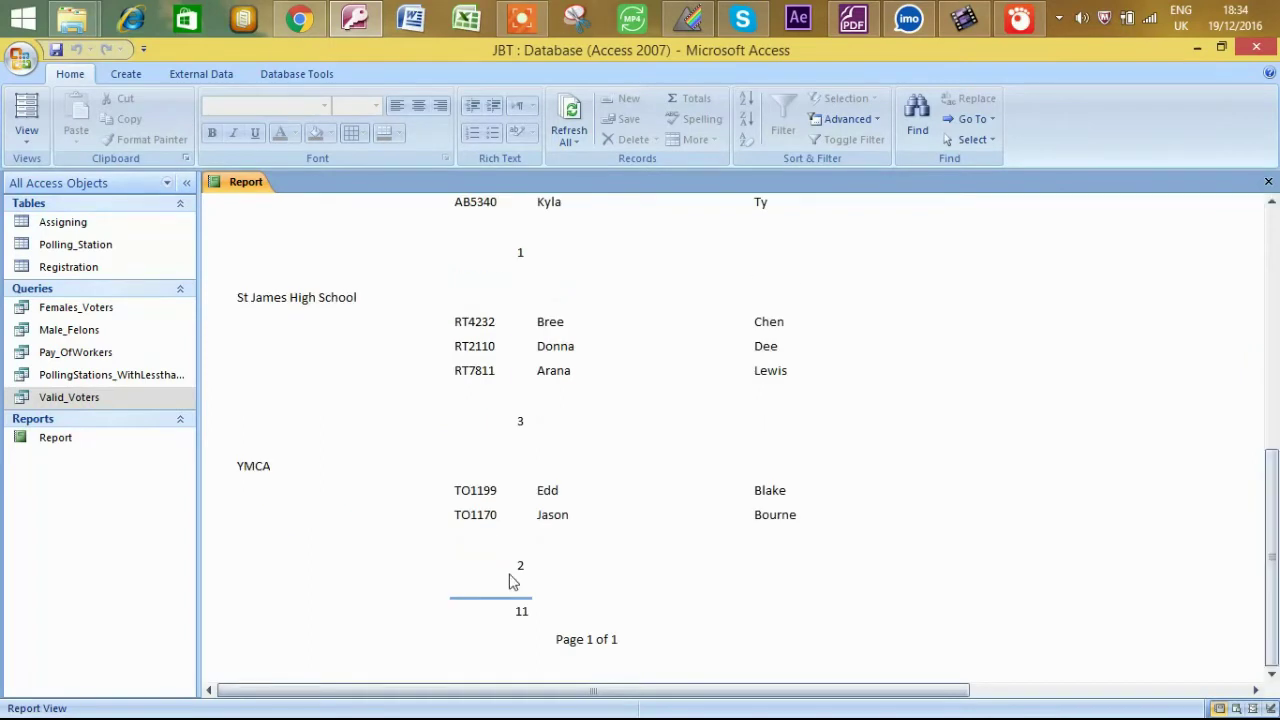
{"action": "double_click", "coordinate": [510, 612]}
{"action": "scroll", "coordinate": [549, 334], "scroll_direction": "up", "scroll_amount": 10}
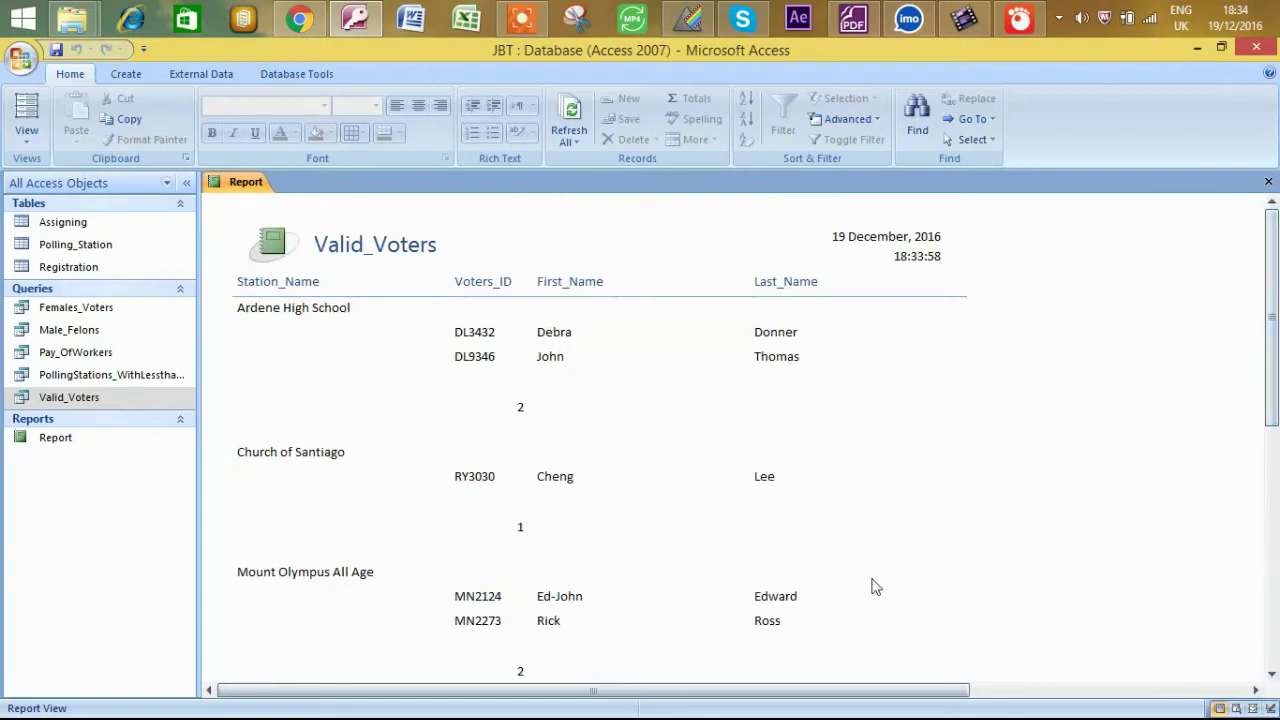
{"action": "scroll", "coordinate": [1271, 460], "scroll_direction": "down", "scroll_amount": 3}
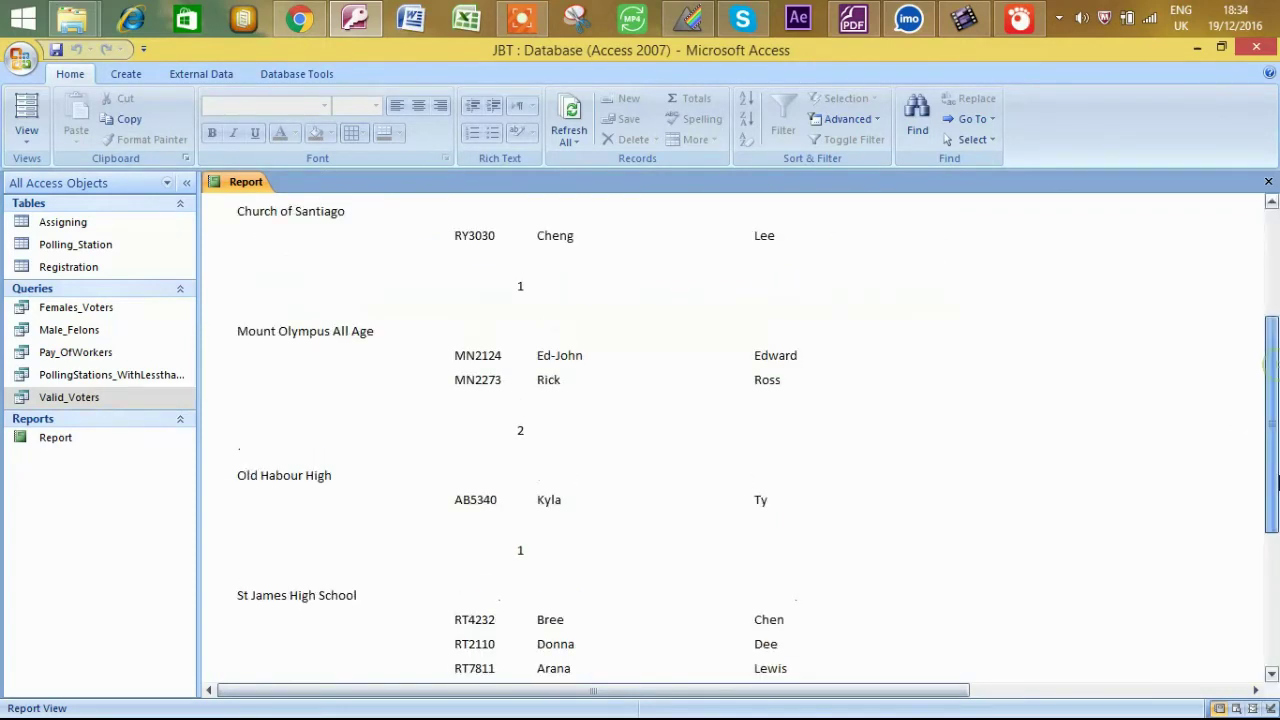
{"action": "scroll", "coordinate": [1277, 480], "scroll_direction": "down", "scroll_amount": 2}
{"action": "scroll", "coordinate": [643, 640], "scroll_direction": "down", "scroll_amount": 1}
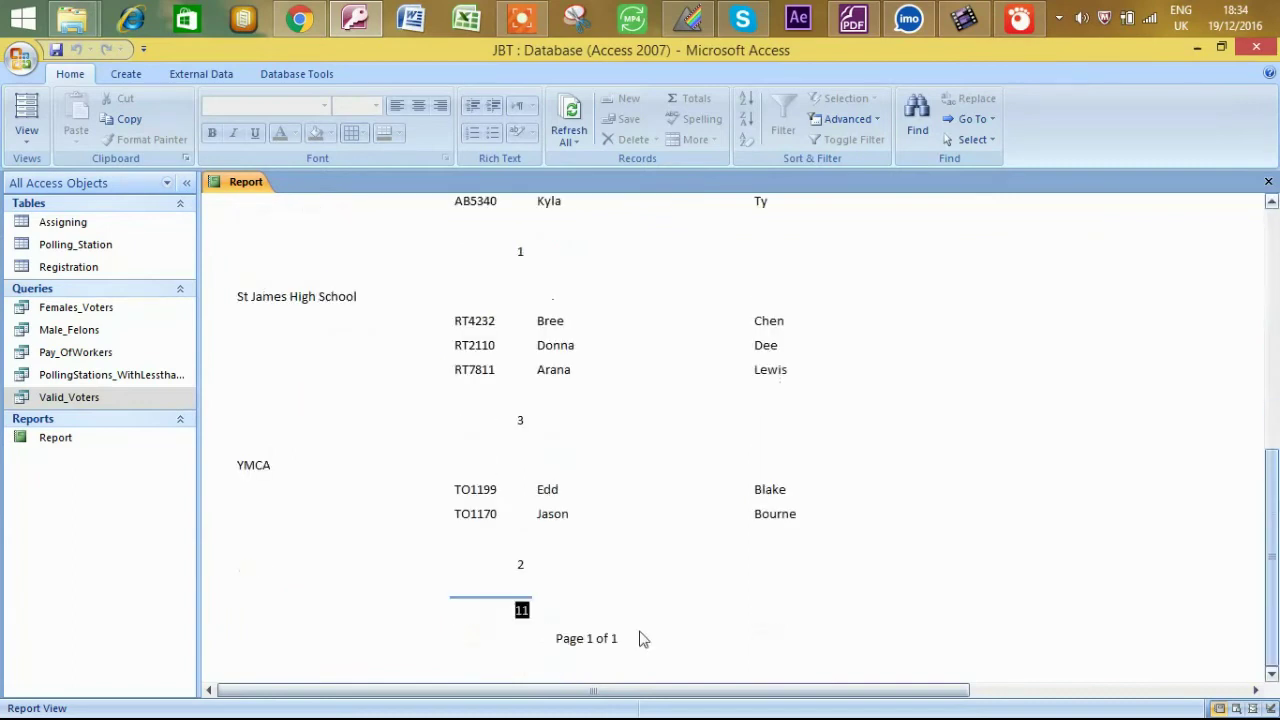
Add a label reading "Number of voters" beside the =Count(*) text box in the Station_Name Footer in Design View.
{"action": "left_click", "coordinate": [28, 130]}
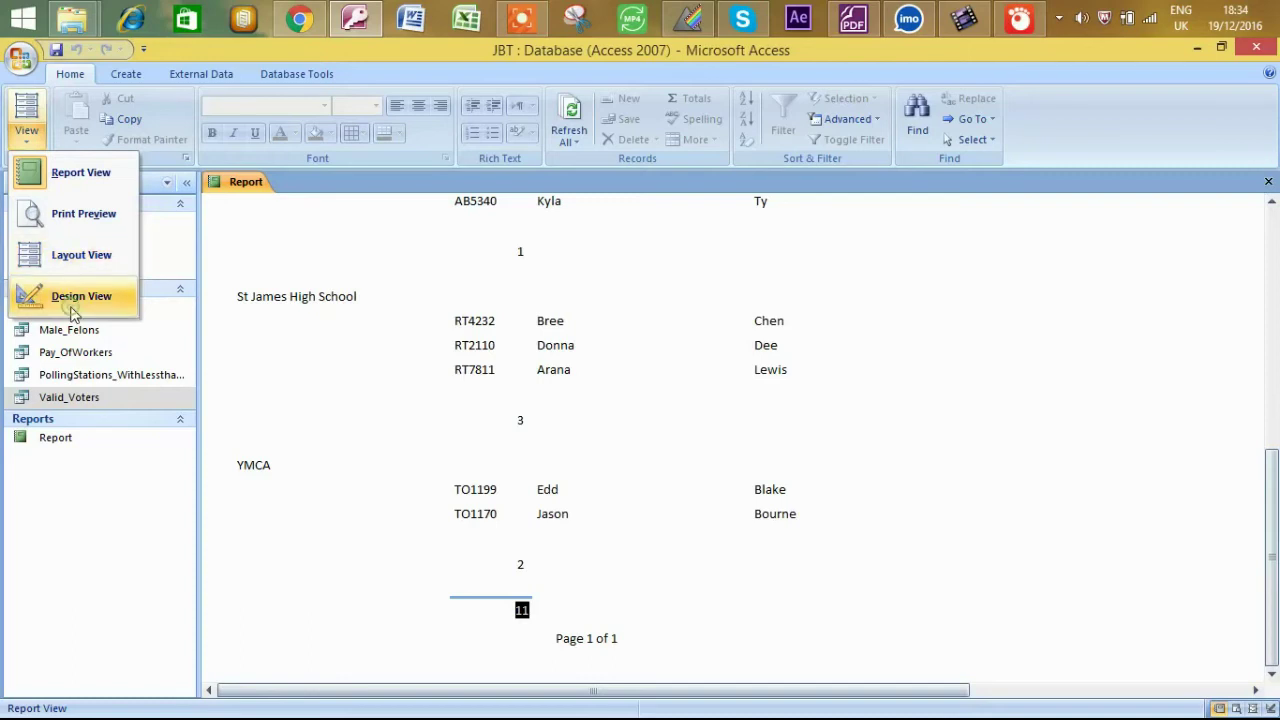
{"action": "left_click", "coordinate": [81, 296]}
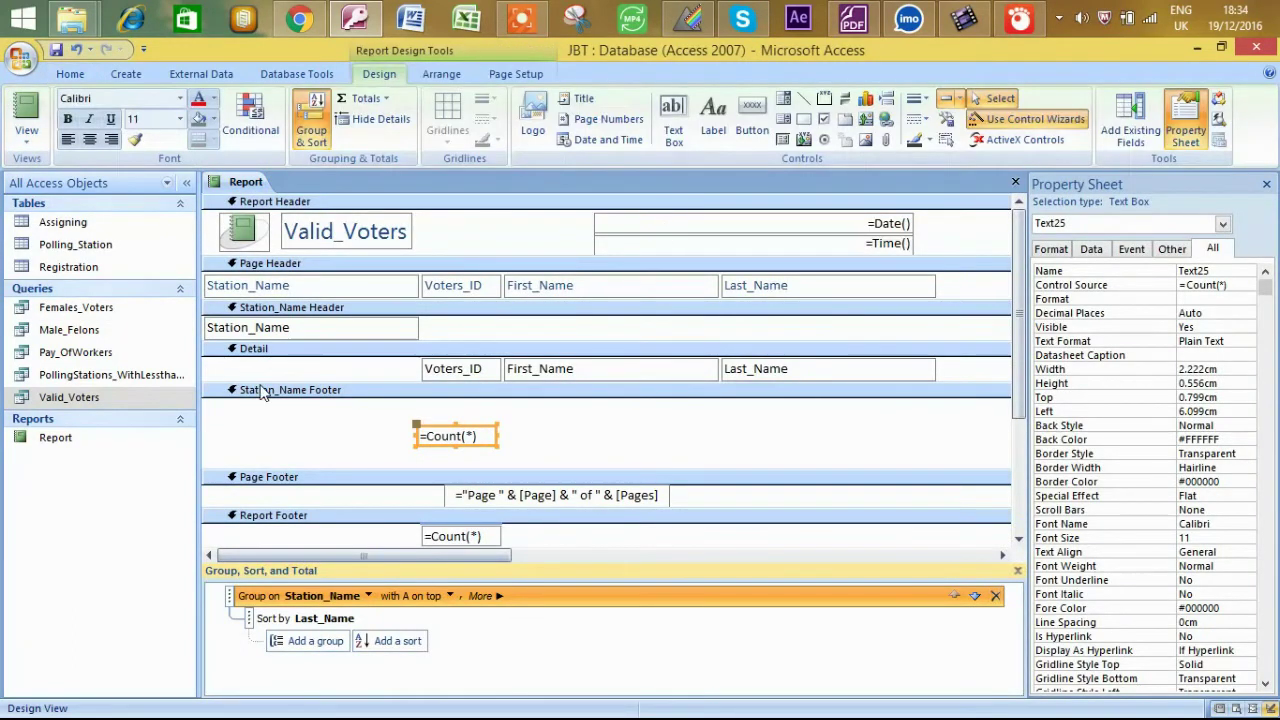
{"action": "left_click", "coordinate": [716, 118]}
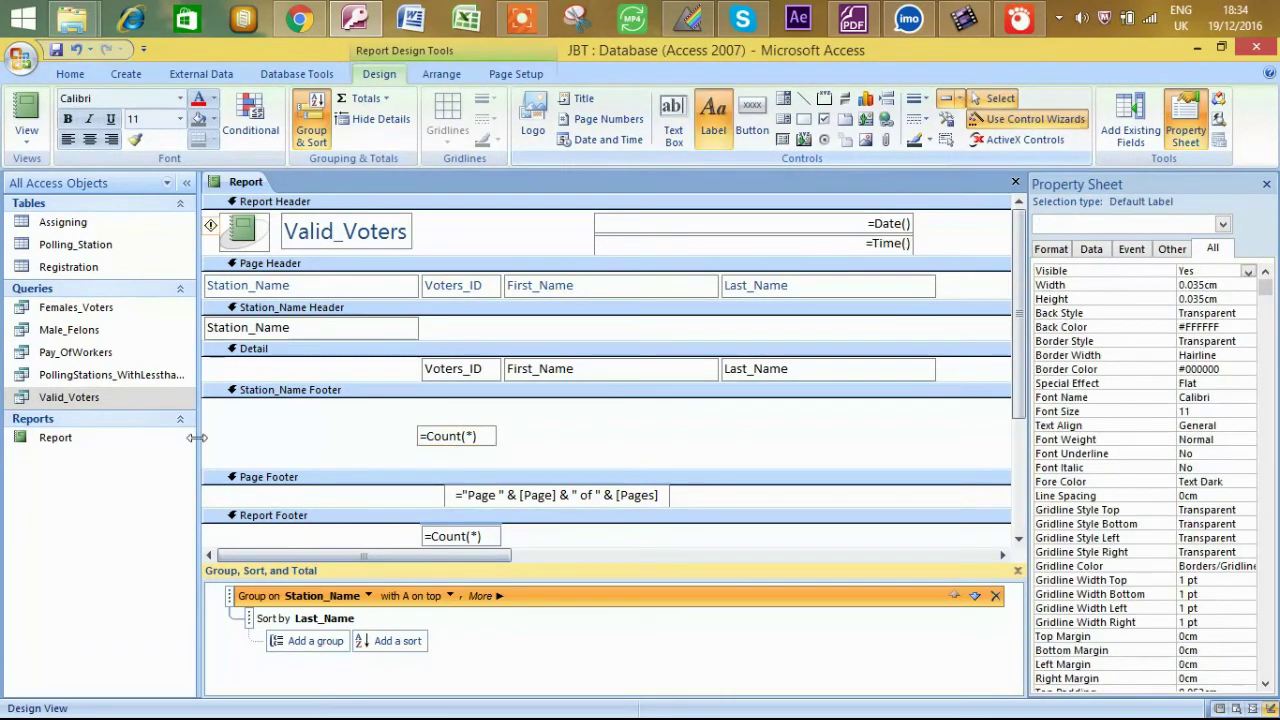
{"action": "left_click", "coordinate": [257, 429]}
{"action": "type", "text": "Number of"}
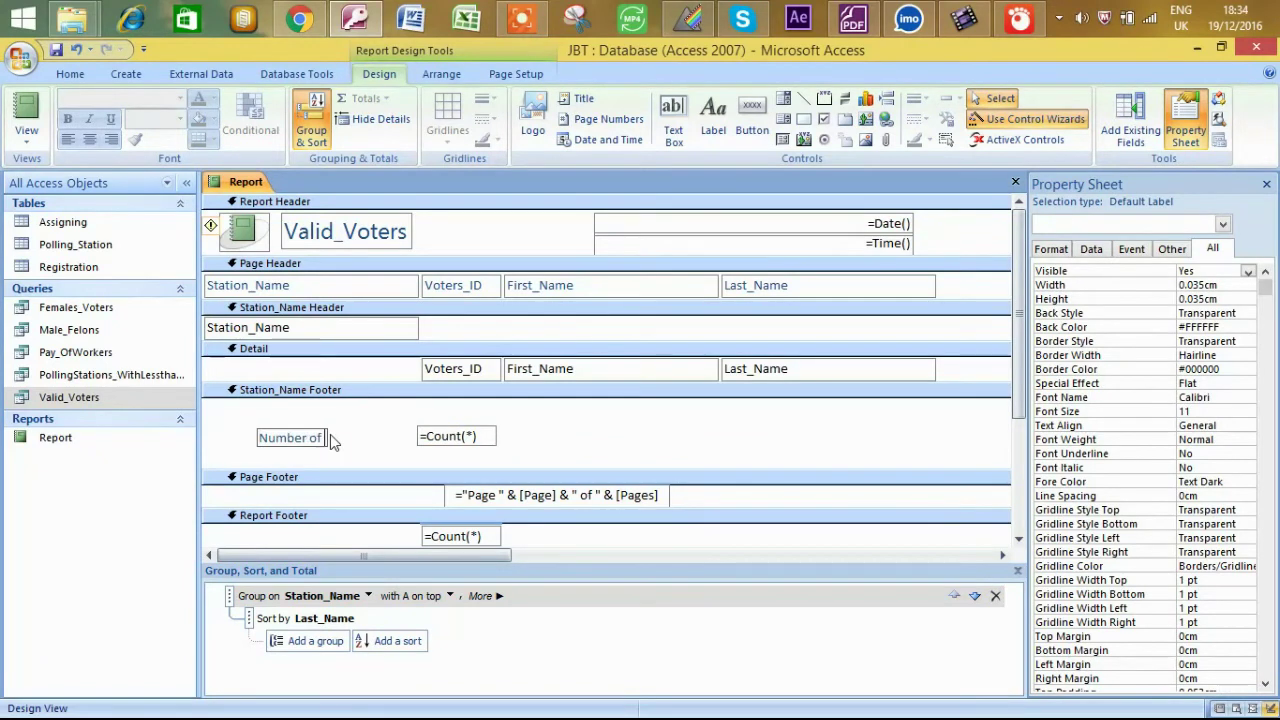
{"action": "type", "text": " voters"}
{"action": "left_click", "coordinate": [383, 421]}
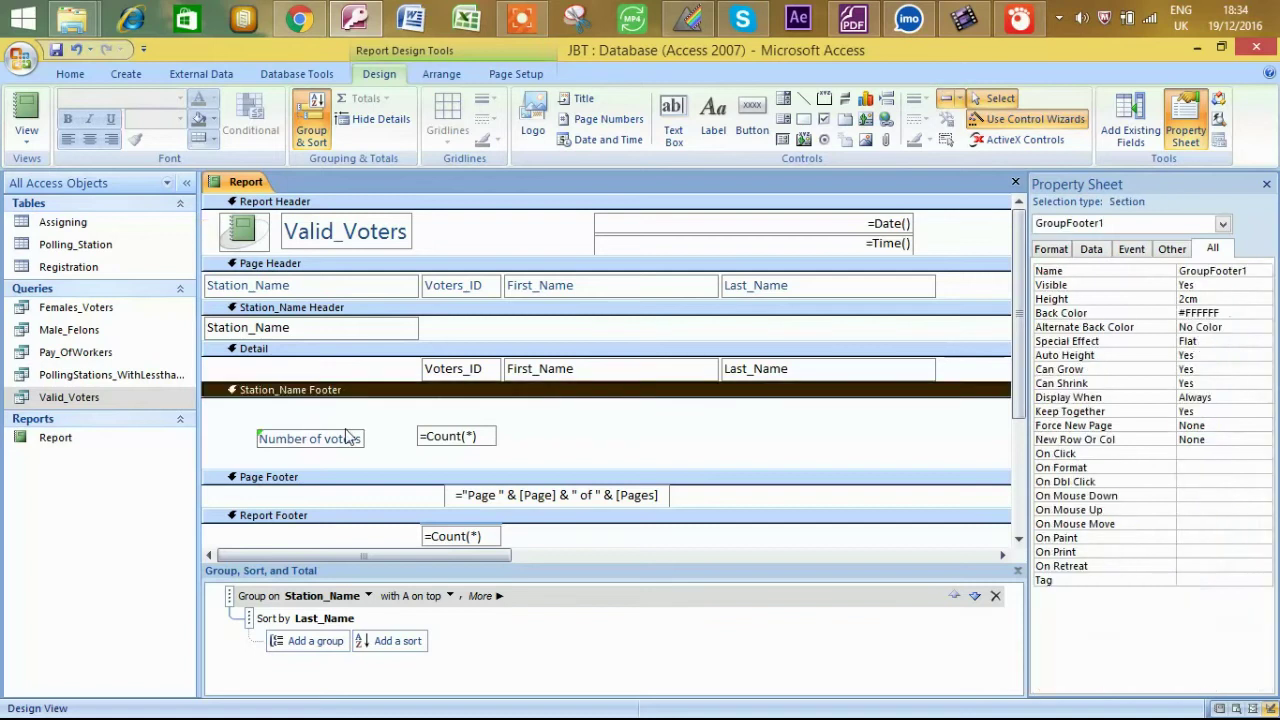
Move the "Number of voters" label and its count box up into one row and shrink the Station_Name Footer.
{"action": "left_click", "coordinate": [348, 436]}
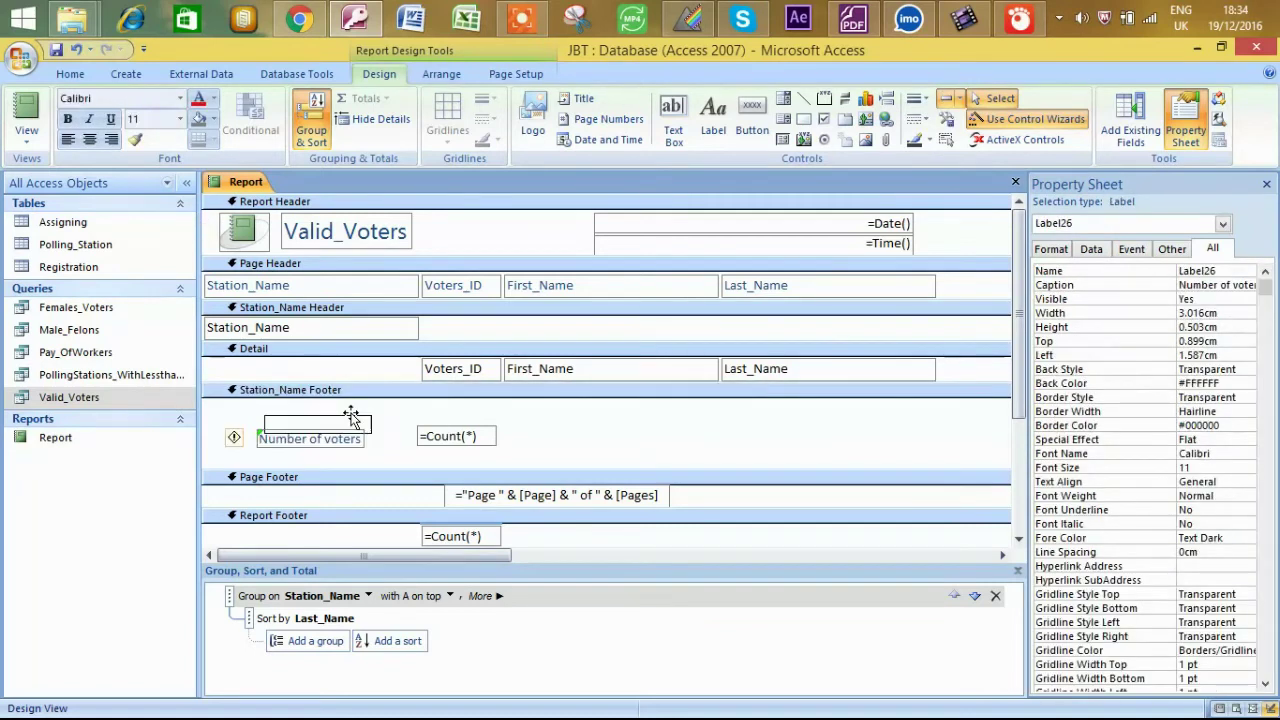
{"action": "left_click_drag", "start_coordinate": [348, 436], "coordinate": [348, 420]}
{"action": "mouse_move", "coordinate": [444, 434]}
{"action": "left_mouse_down"}
{"action": "mouse_move", "coordinate": [444, 418]}
{"action": "mouse_move", "coordinate": [424, 431]}
{"action": "left_mouse_up"}
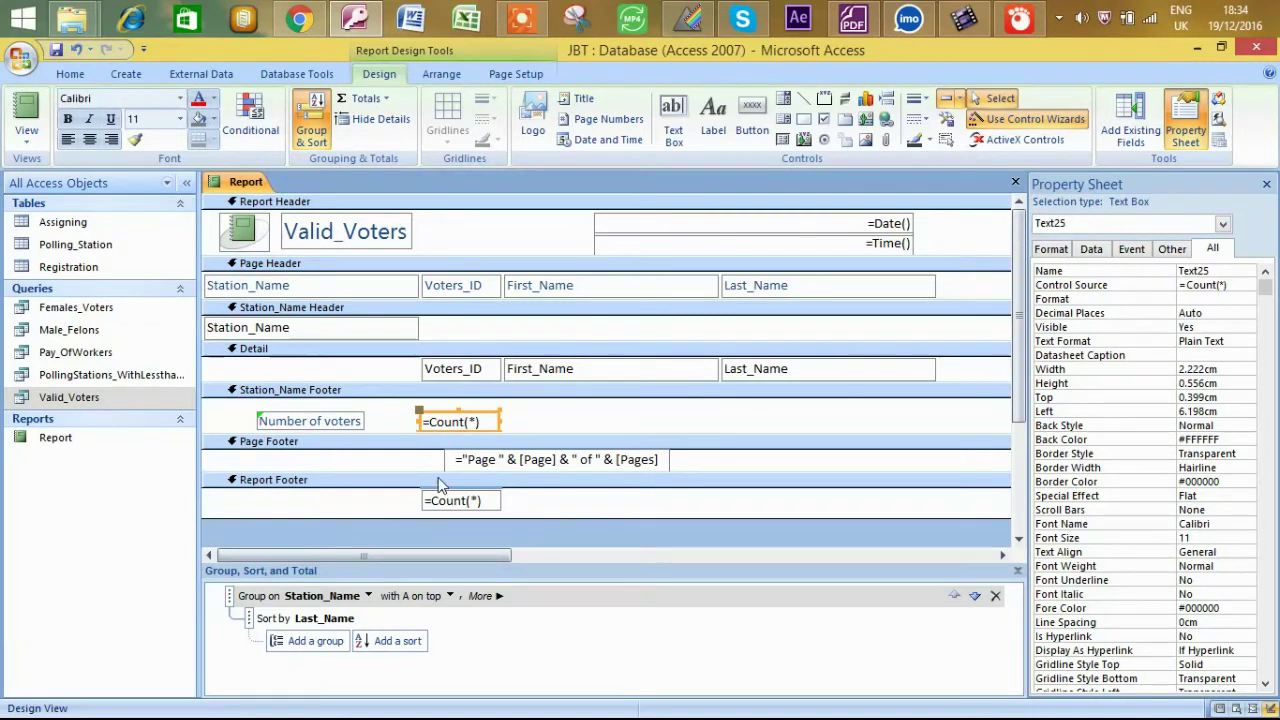
Add the label "Overal Number of voters" beside the Report Footer count, and check both labels throughout the report in Report View.
{"action": "left_click", "coordinate": [716, 116]}
{"action": "left_click", "coordinate": [302, 499]}
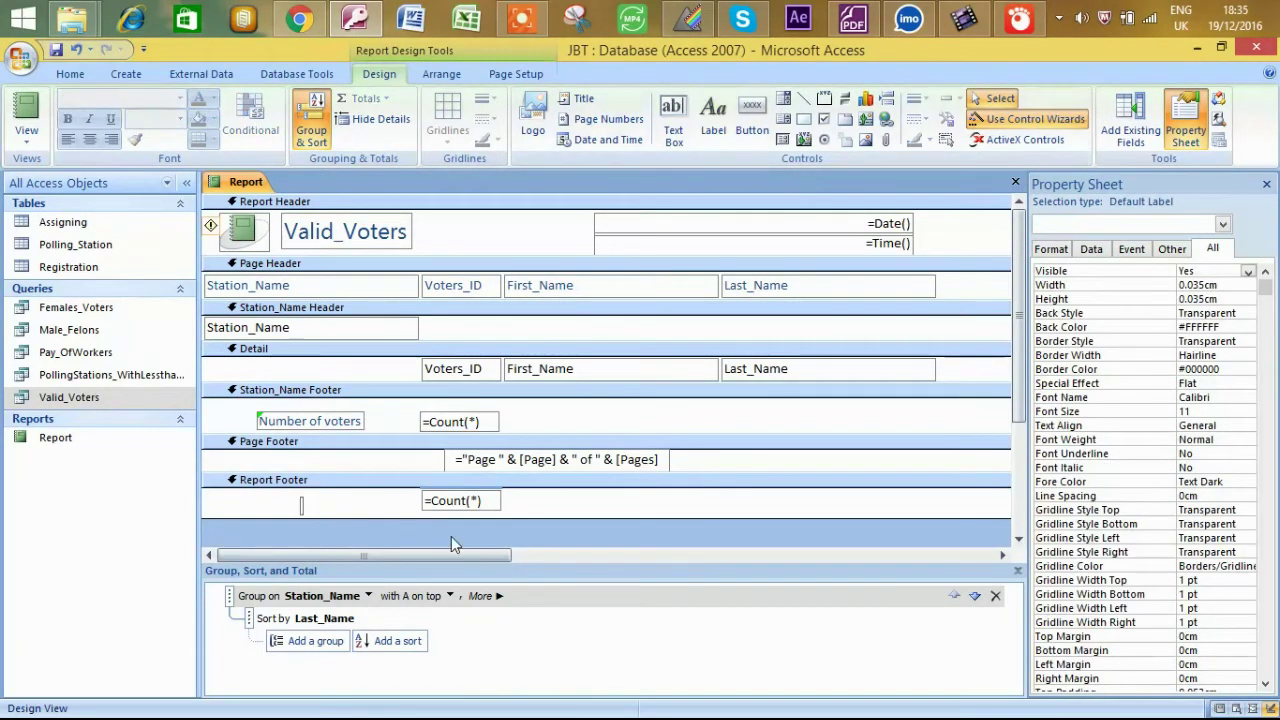
{"action": "type", "text": "Overal N"}
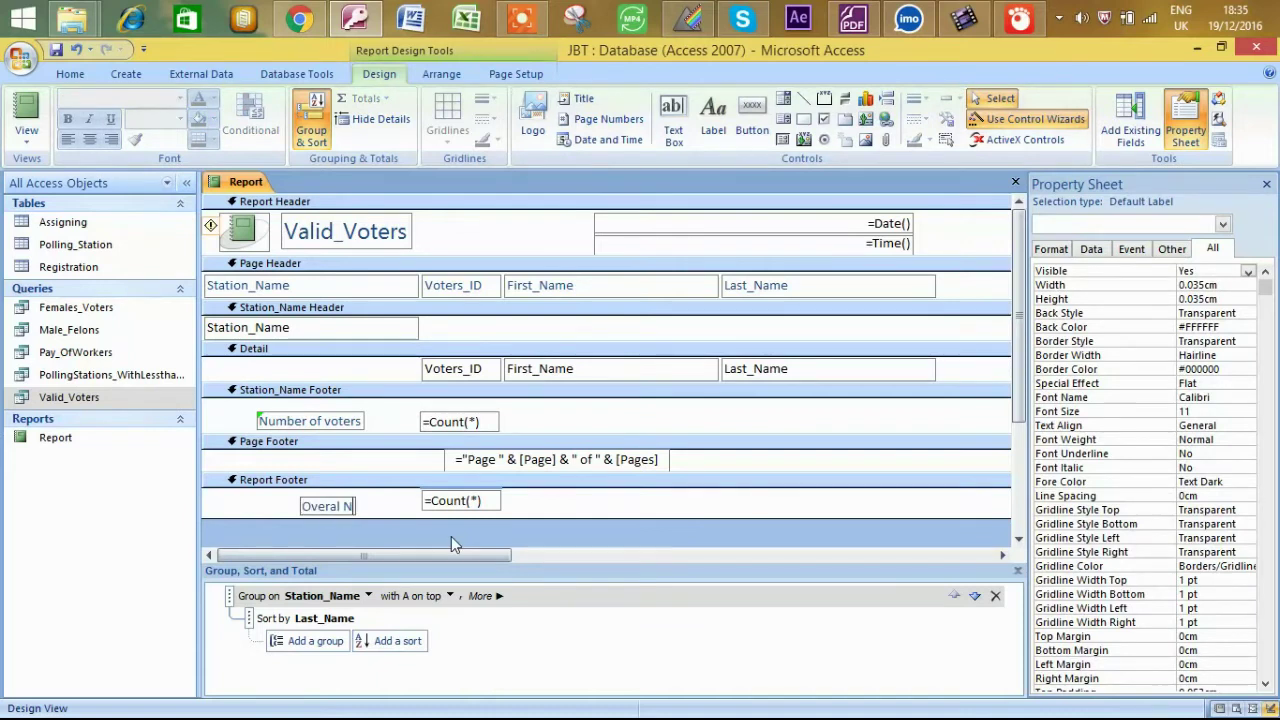
{"action": "type", "text": "umber of voters"}
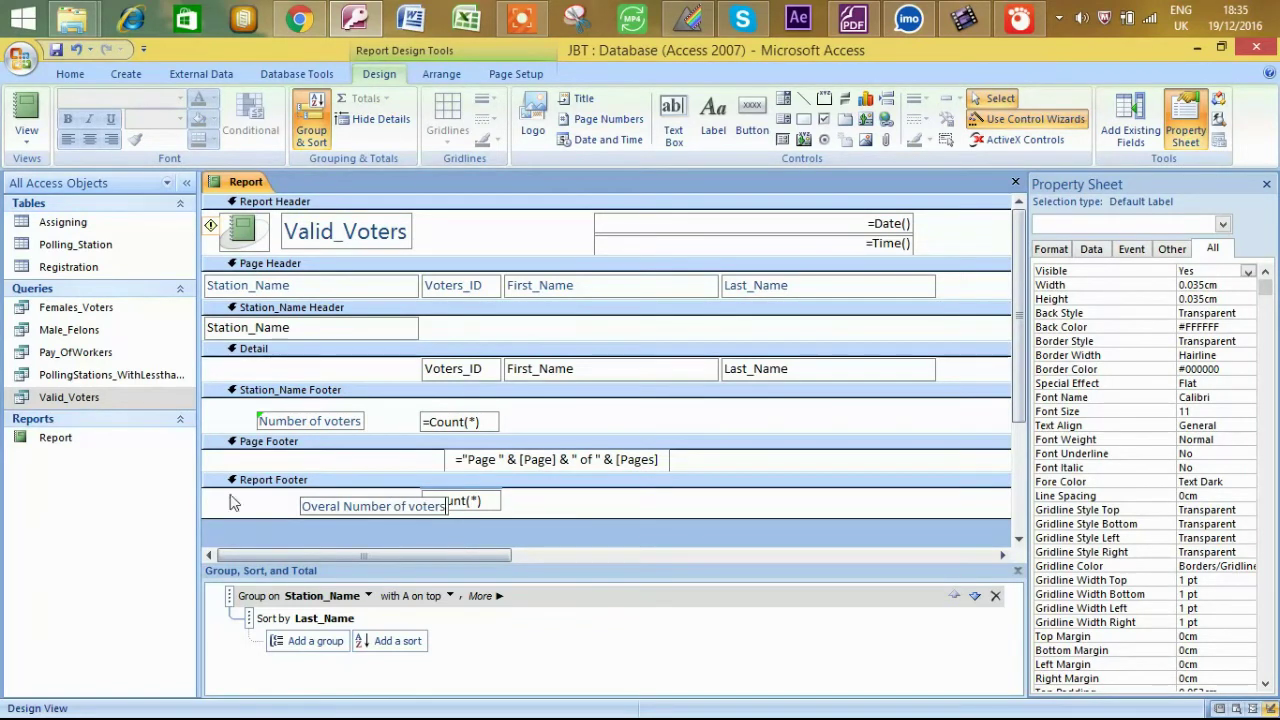
{"action": "left_click_drag", "start_coordinate": [229, 494], "coordinate": [286, 491]}
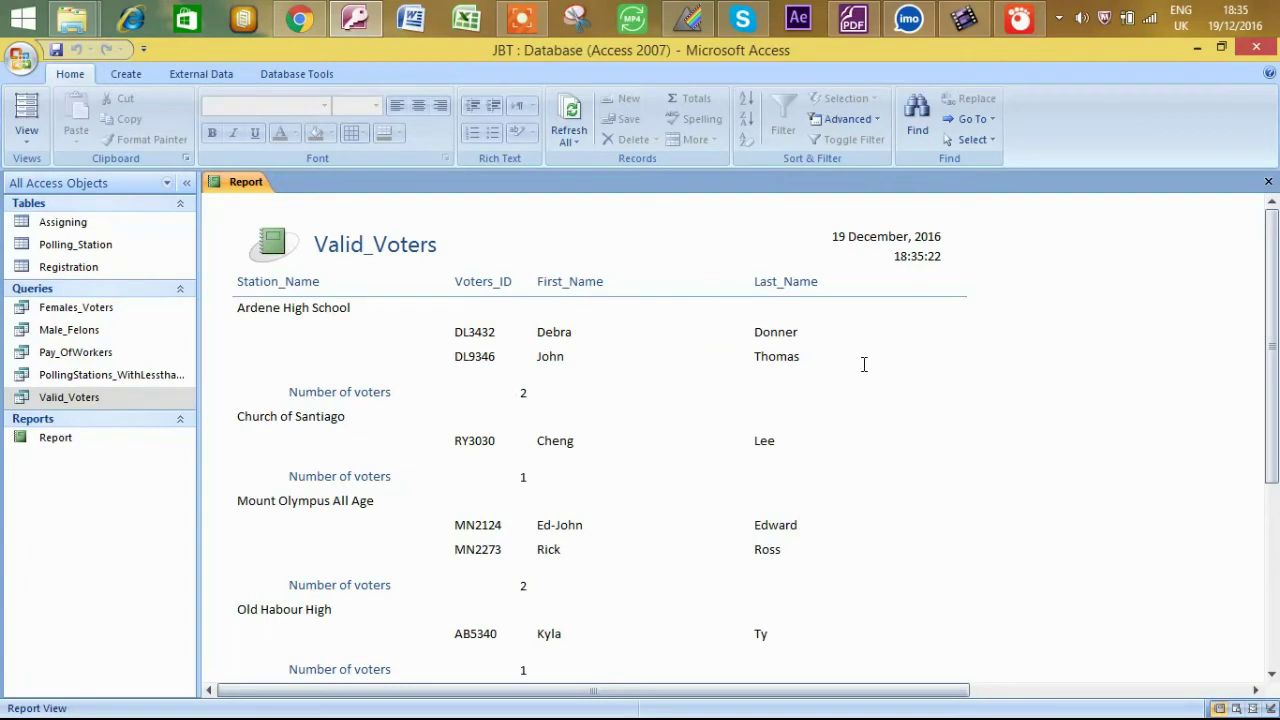
{"action": "scroll", "coordinate": [864, 364], "scroll_direction": "down", "scroll_amount": 5}
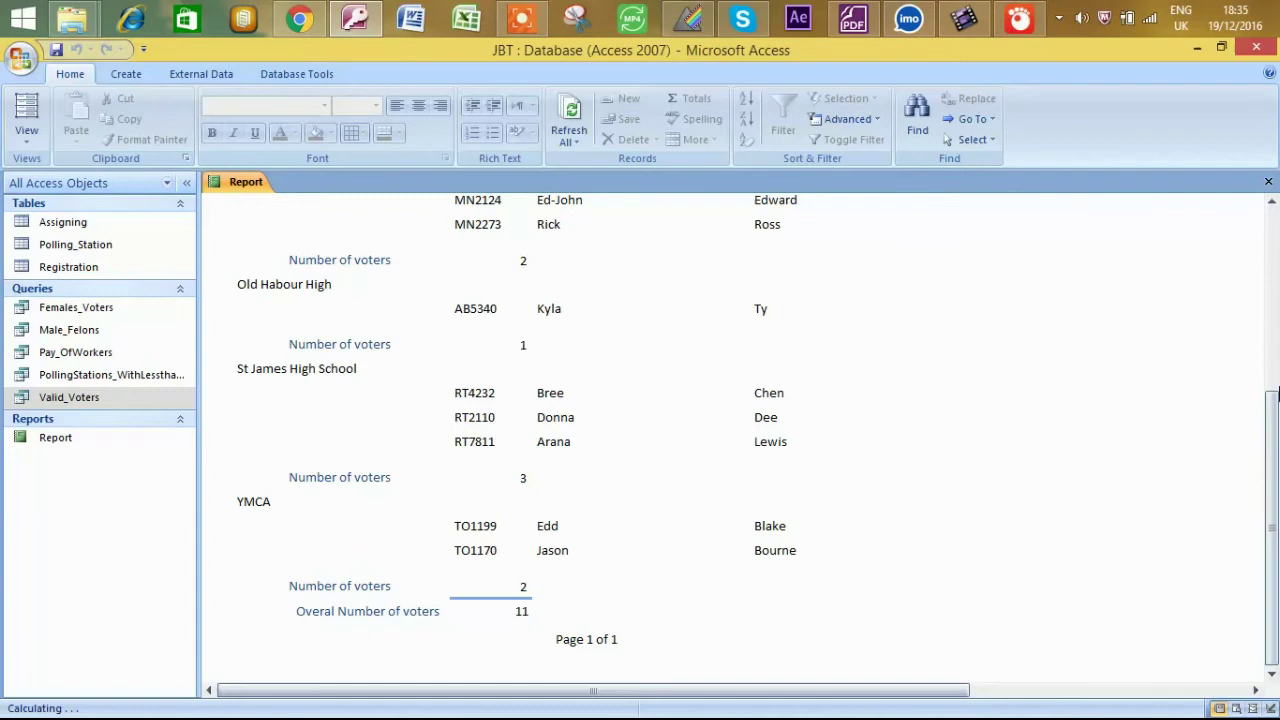
{"action": "left_click_drag", "start_coordinate": [1275, 396], "coordinate": [1273, 210]}
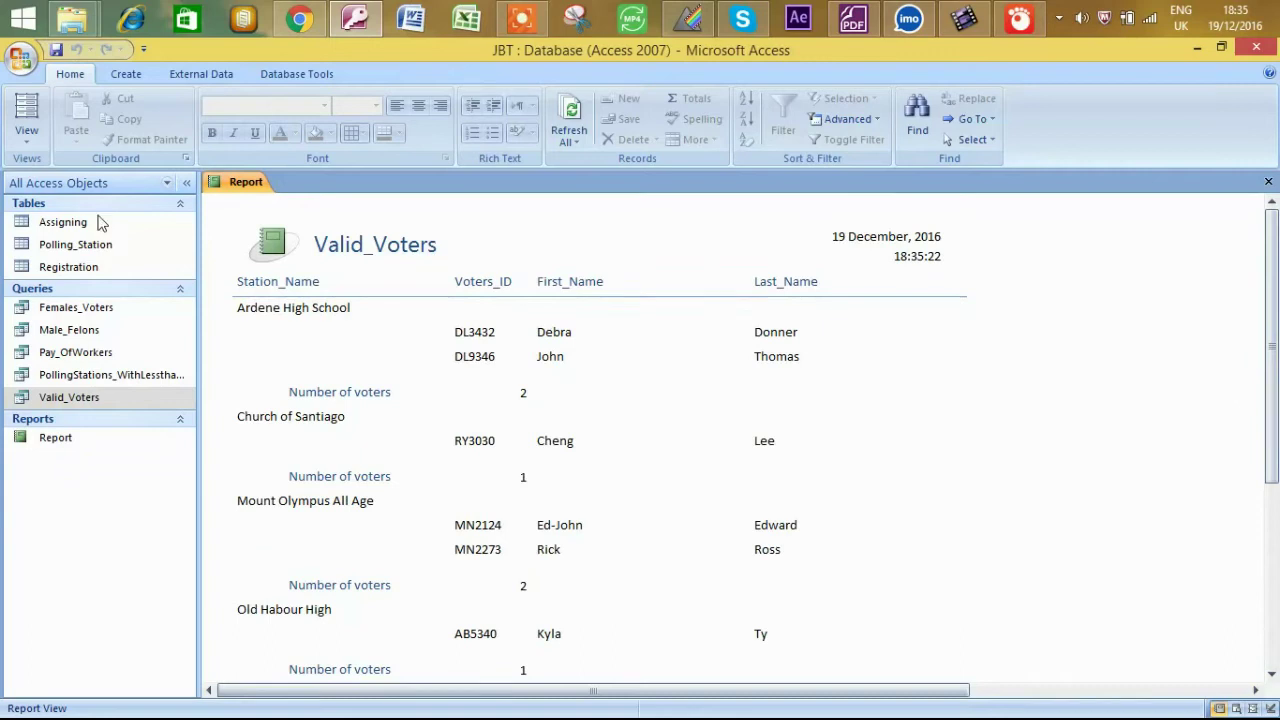
Apply the black AutoFormat style with black column headings to the report in Layout View.
{"action": "left_click", "coordinate": [34, 116]}
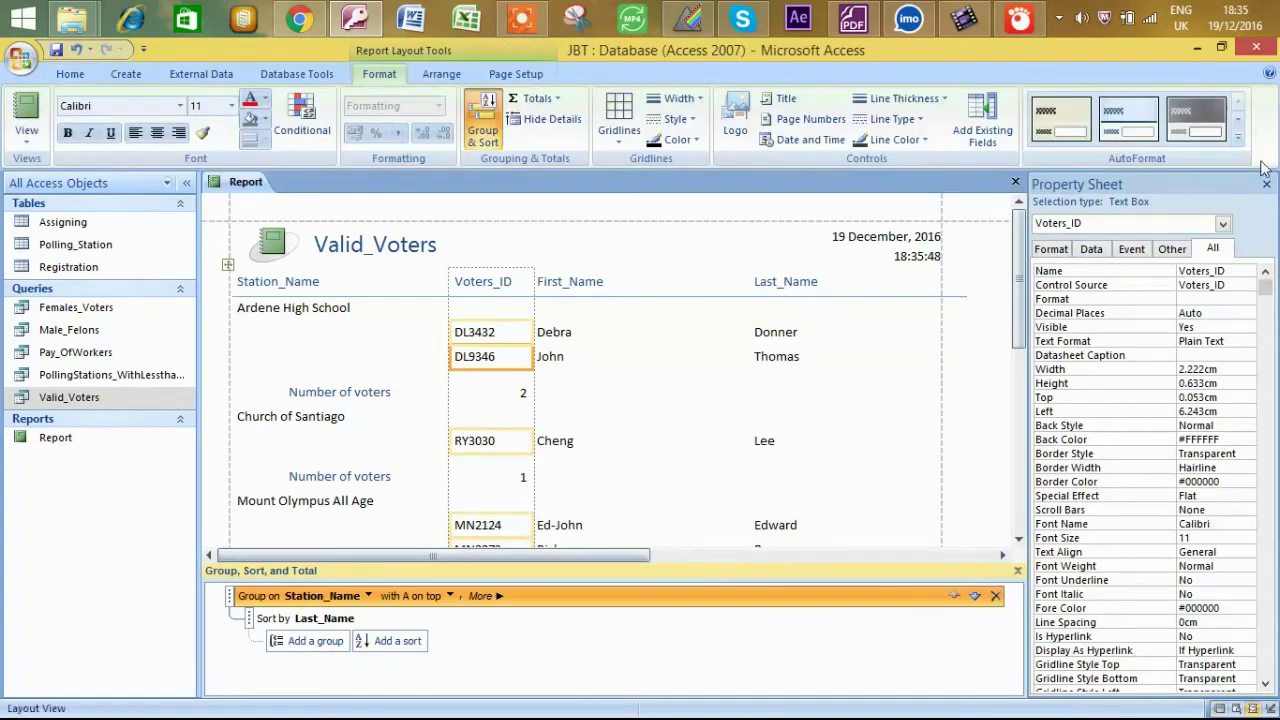
{"action": "left_click", "coordinate": [1237, 143]}
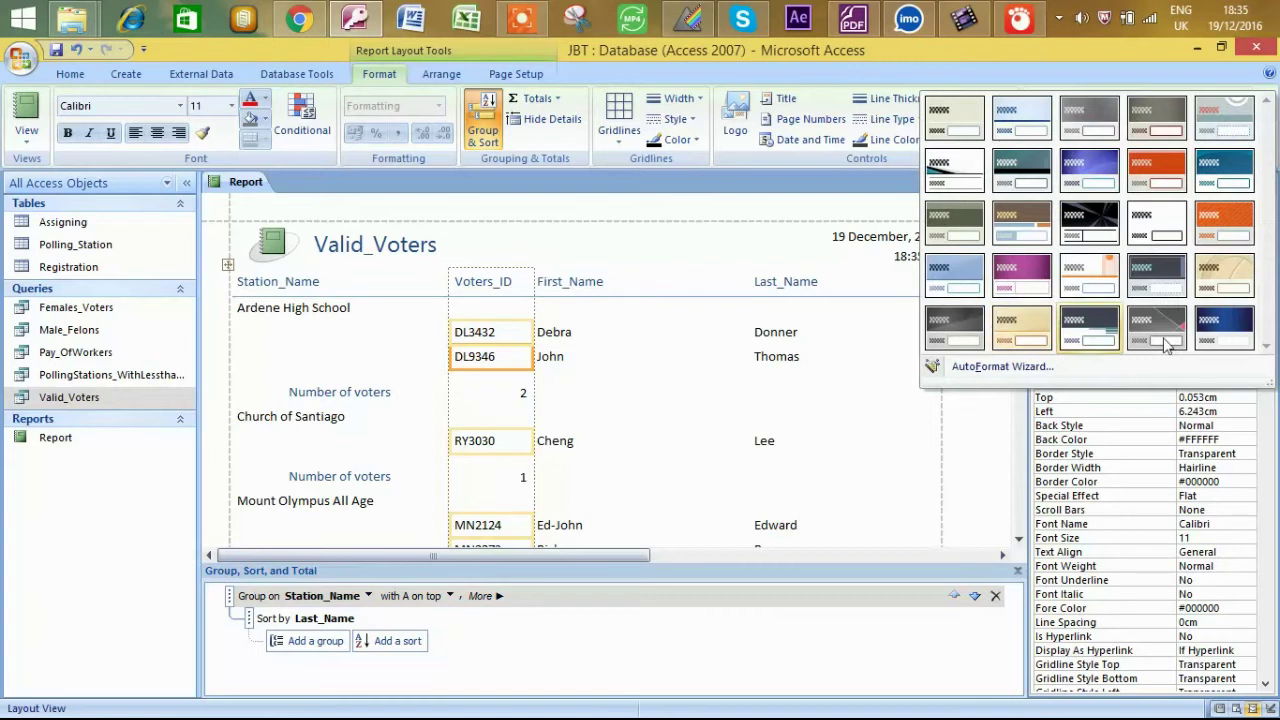
{"action": "left_click", "coordinate": [1089, 240]}
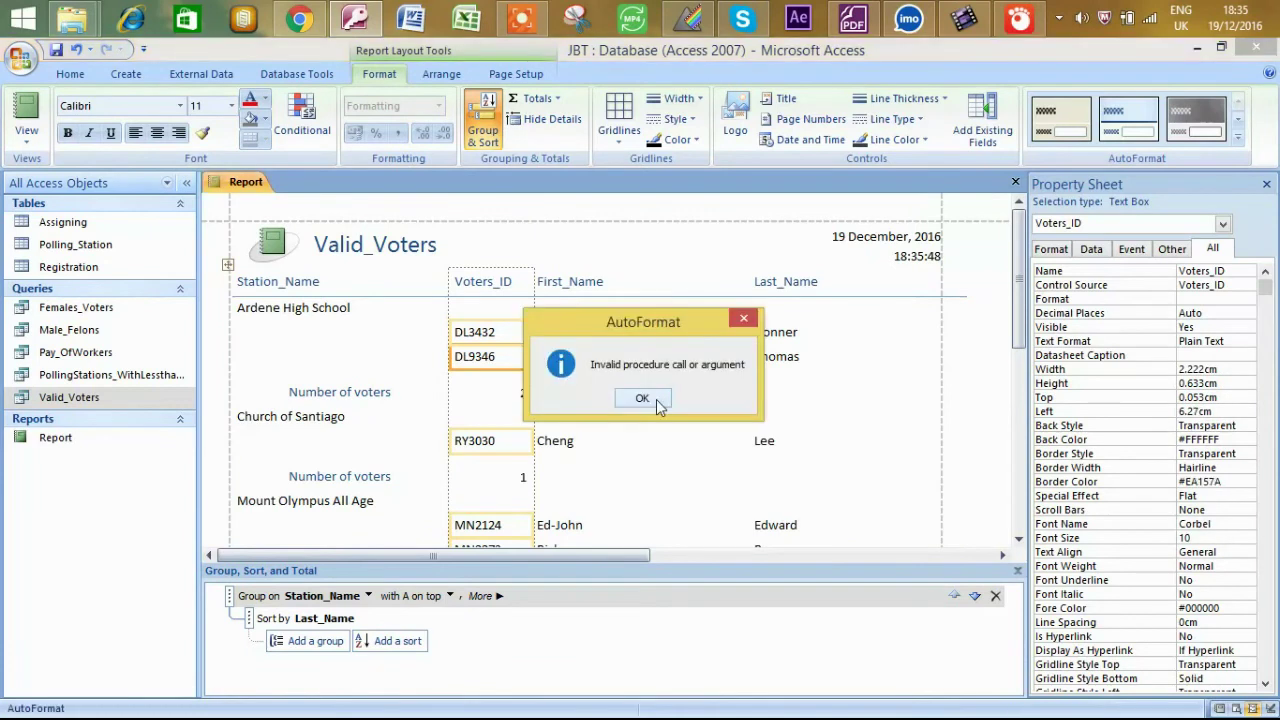
{"action": "left_click", "coordinate": [642, 398]}
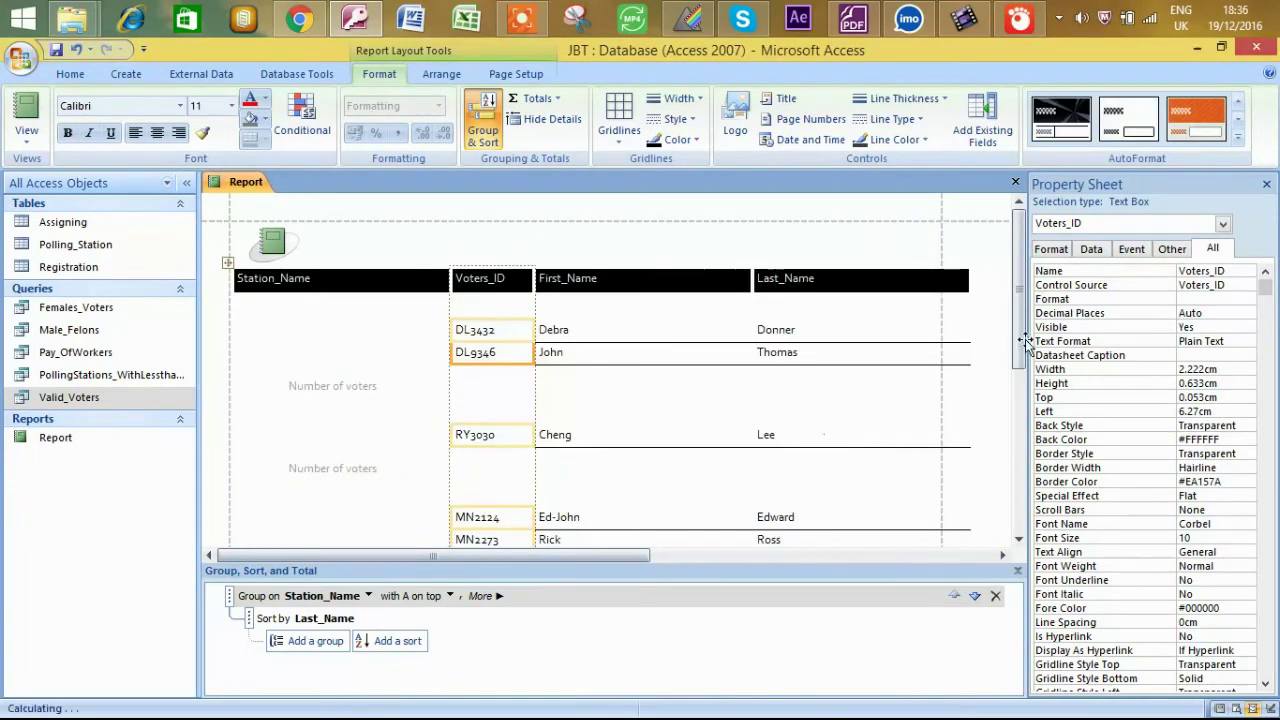
{"action": "mouse_move", "coordinate": [1025, 342]}
{"action": "left_mouse_down"}
{"action": "mouse_move", "coordinate": [1017, 541]}
{"action": "mouse_move", "coordinate": [1018, 350]}
{"action": "left_mouse_up"}
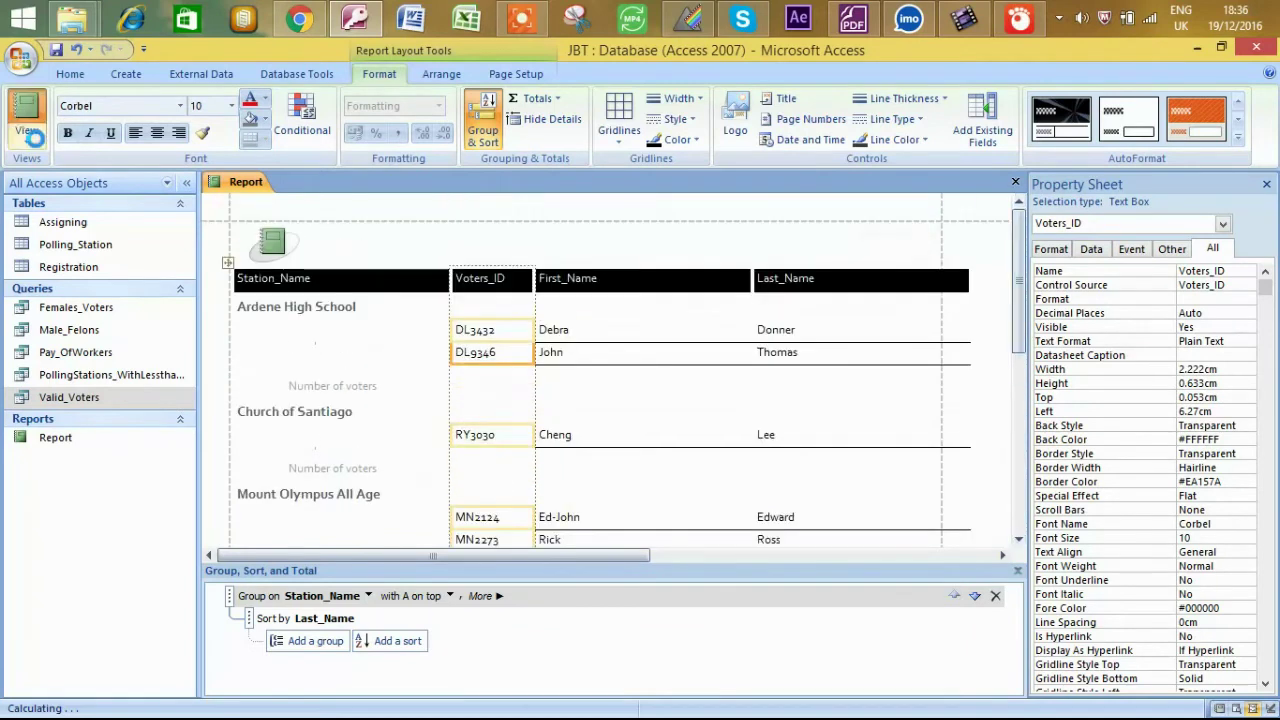
Set the font colour of the Valid_Voters title in the Report Header to Automatic in Design View.
{"action": "left_click", "coordinate": [28, 135]}
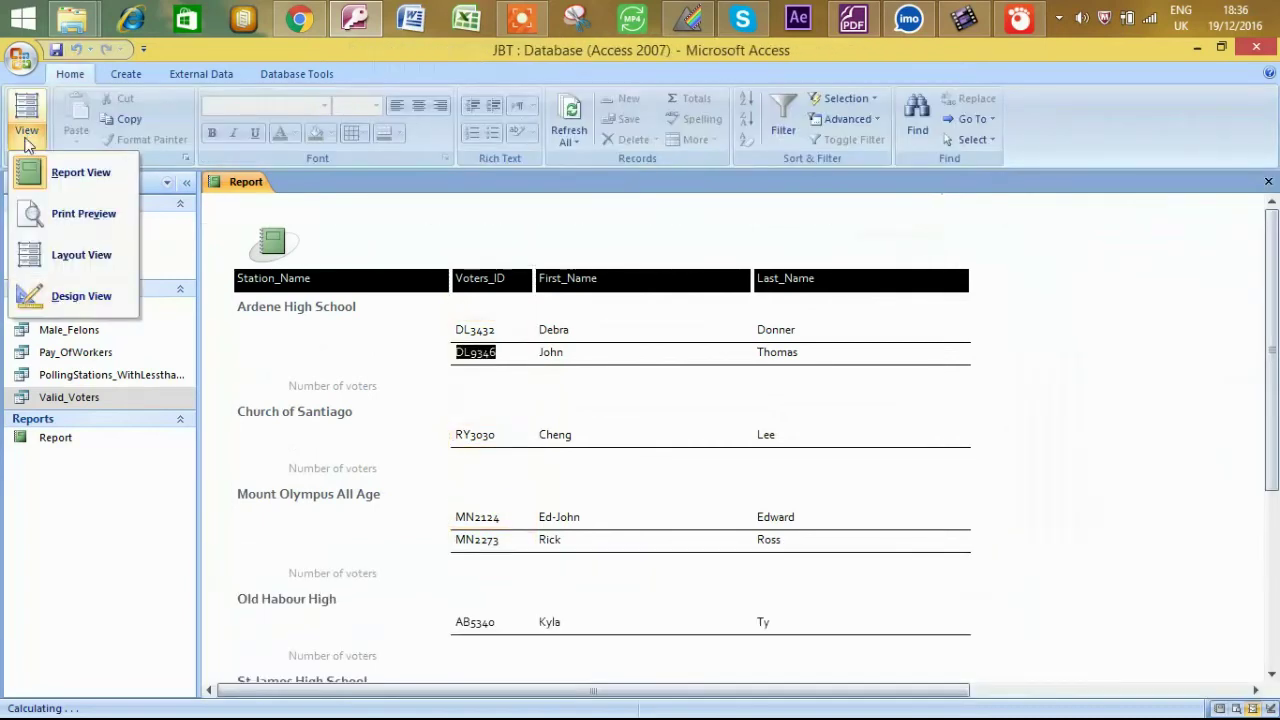
{"action": "left_click", "coordinate": [65, 297]}
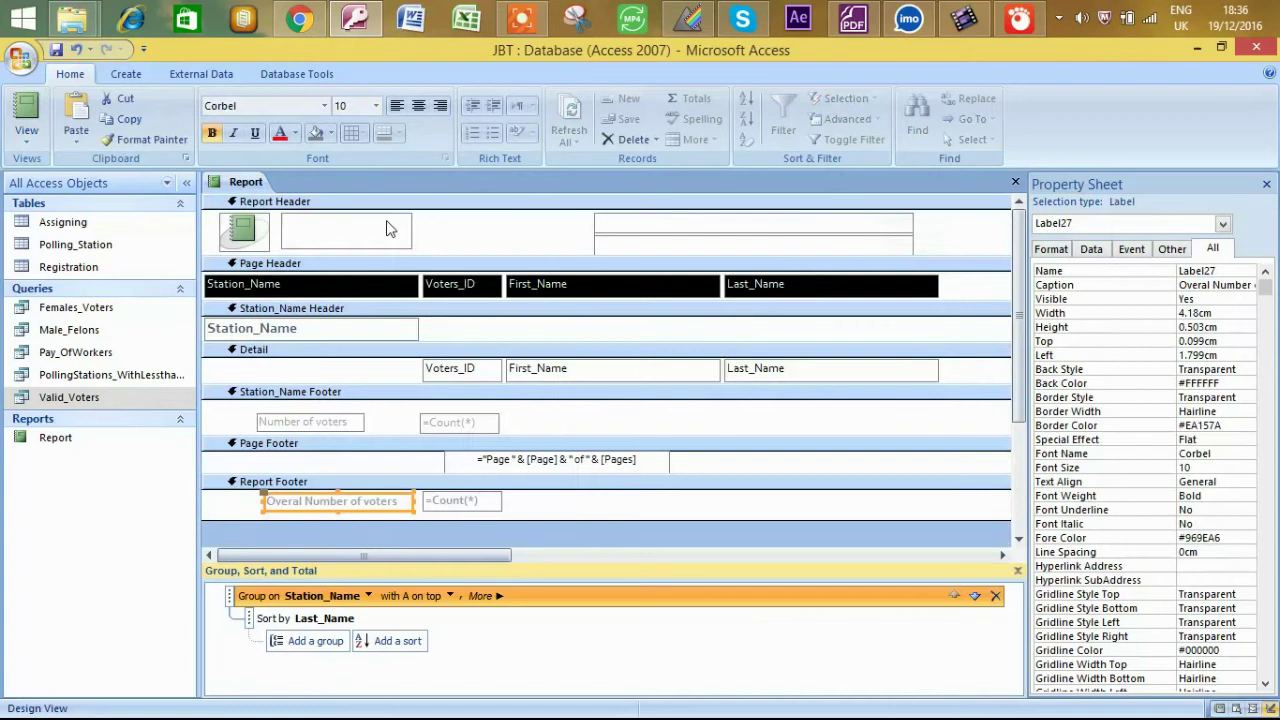
{"action": "left_click", "coordinate": [389, 229]}
{"action": "double_click", "coordinate": [389, 229]}
{"action": "left_click", "coordinate": [455, 231]}
{"action": "double_click", "coordinate": [455, 231]}
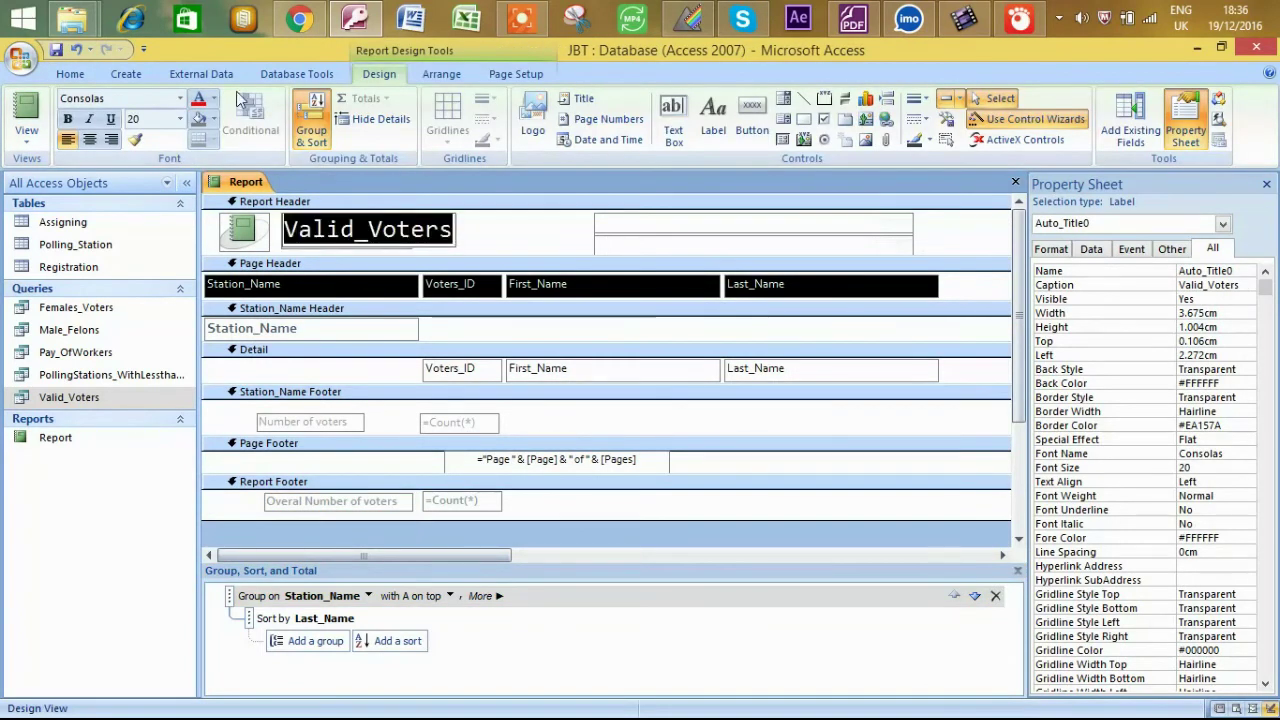
{"action": "left_click", "coordinate": [213, 98]}
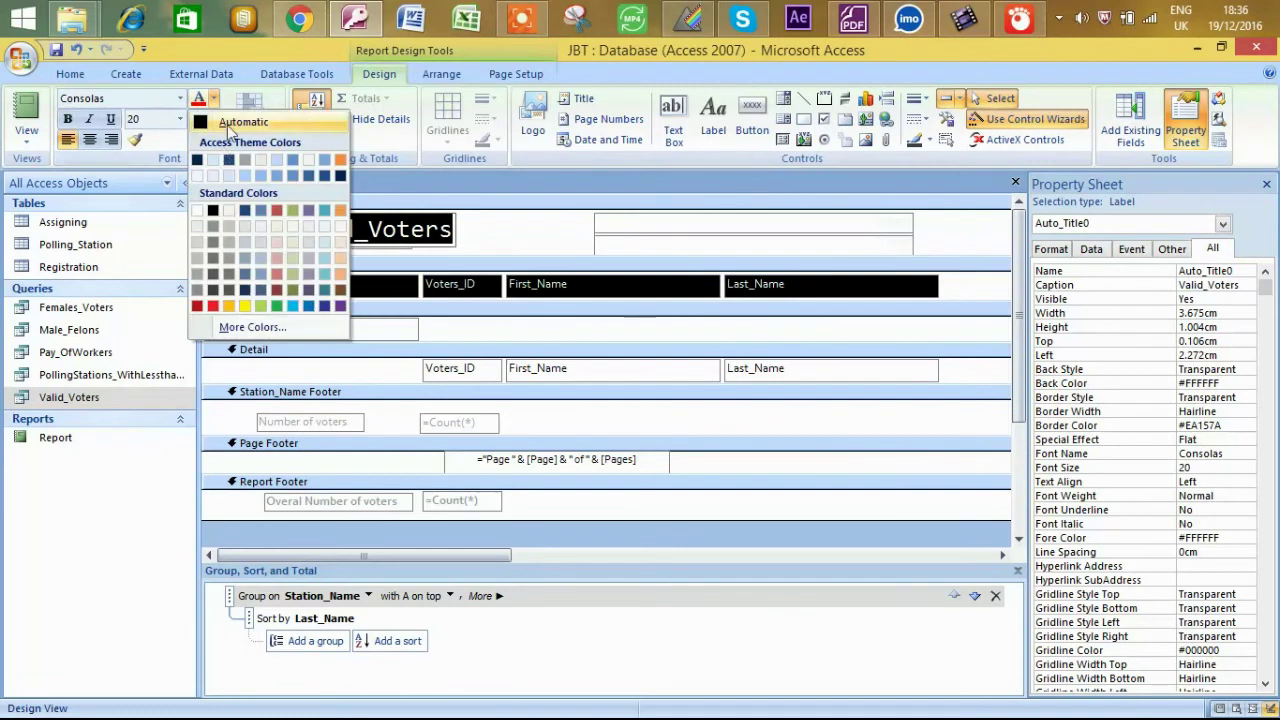
{"action": "left_click", "coordinate": [229, 128]}
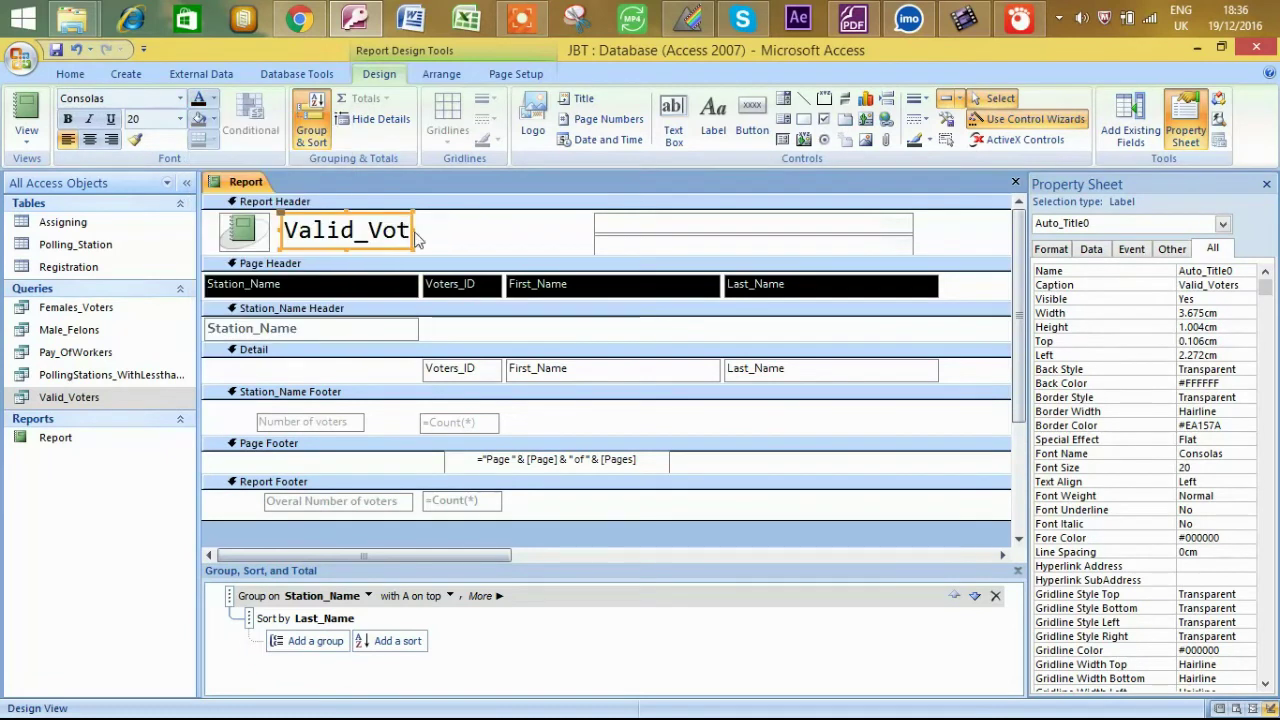
Widen the report title label to about 7.4 cm and change its text to "Voters of JBT".
{"action": "left_click_drag", "start_coordinate": [416, 230], "coordinate": [293, 232]}
{"action": "left_click", "coordinate": [471, 229]}
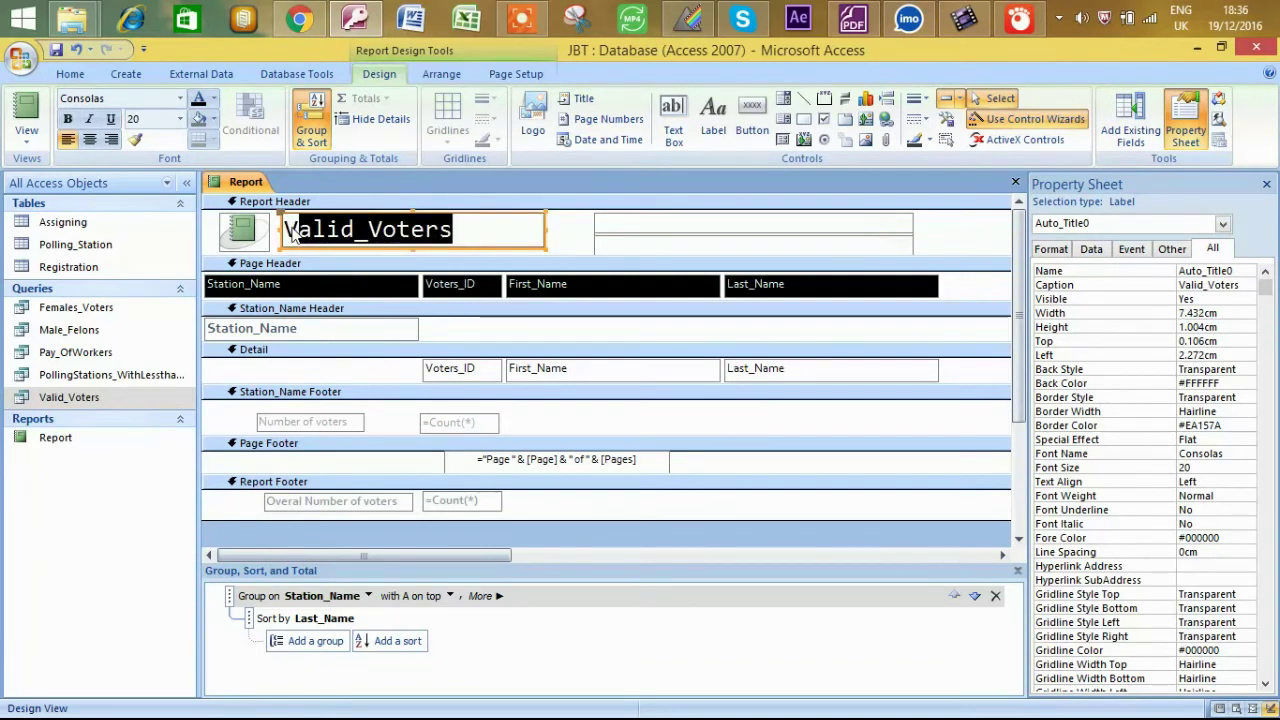
{"action": "left_click", "coordinate": [367, 229]}
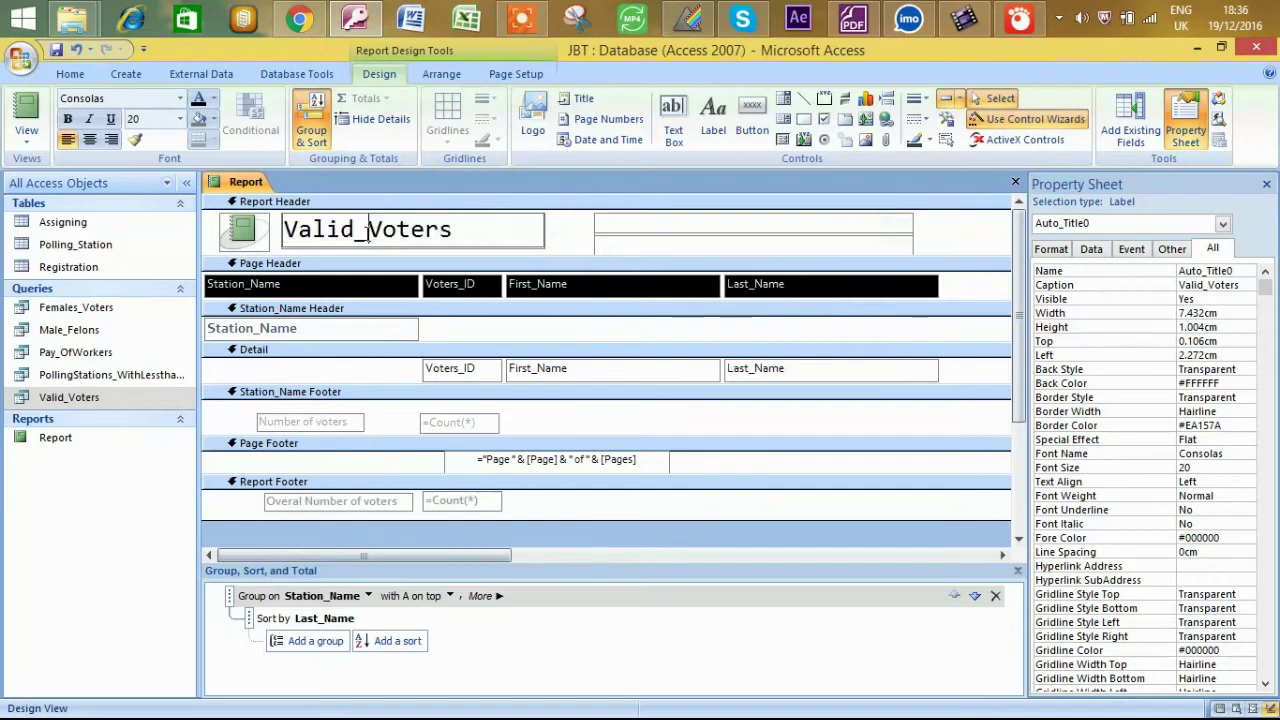
{"action": "key", "text": "BackSpace"}
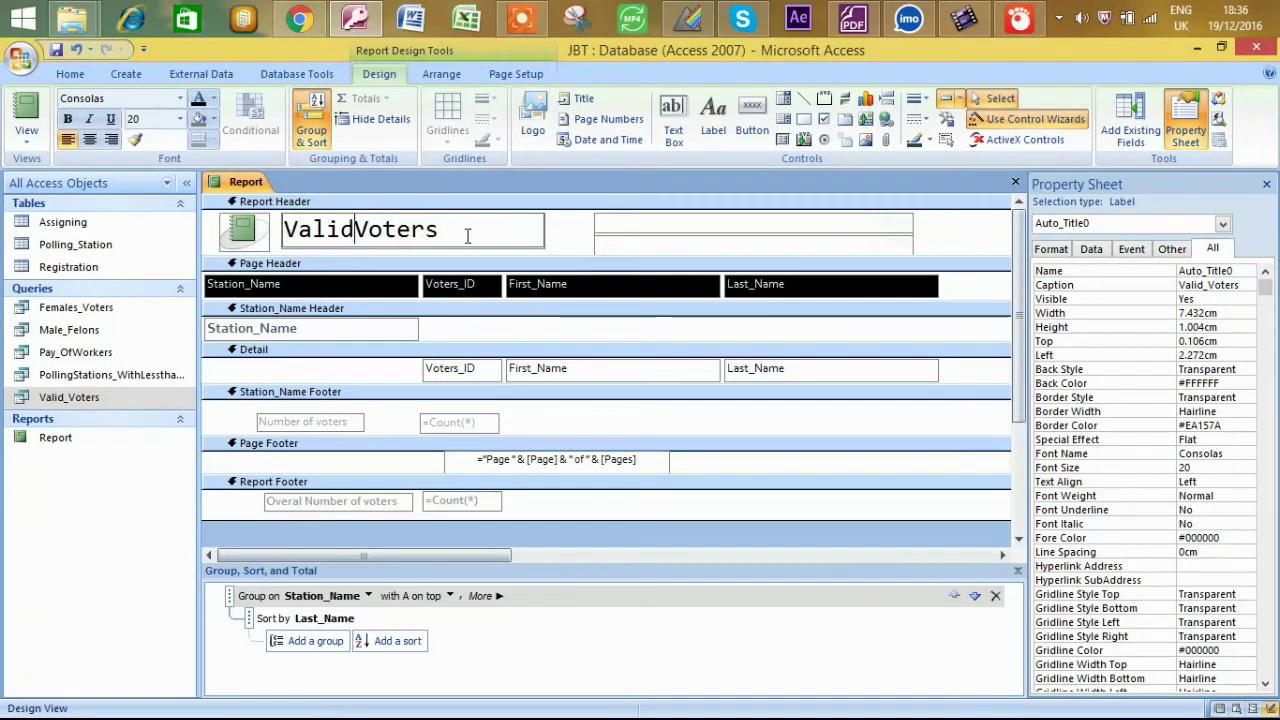
{"action": "key", "text": "BackSpace"}
{"action": "key", "text": "BackSpace"}
{"action": "key", "text": "BackSpace"}
{"action": "key", "text": "BackSpace"}
{"action": "key", "text": "BackSpace"}
{"action": "key", "text": "End"}
{"action": "type", "text": "o"}
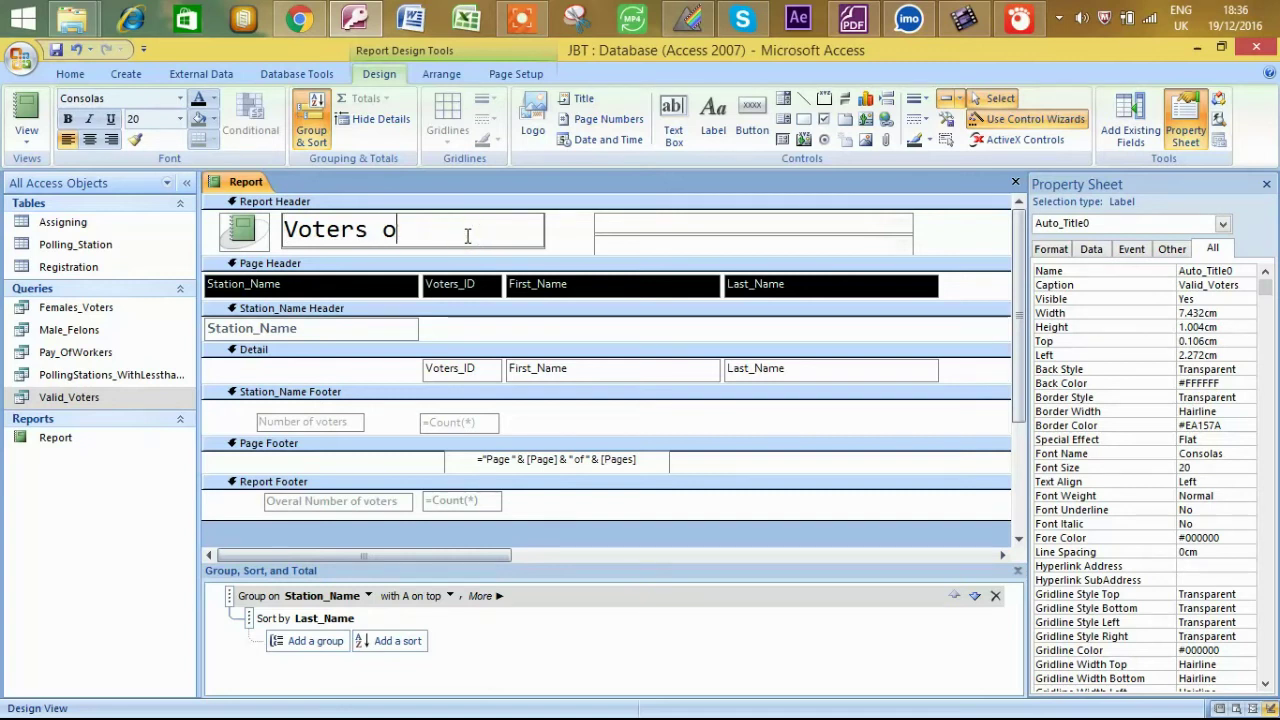
{"action": "type", "text": "f JBT"}
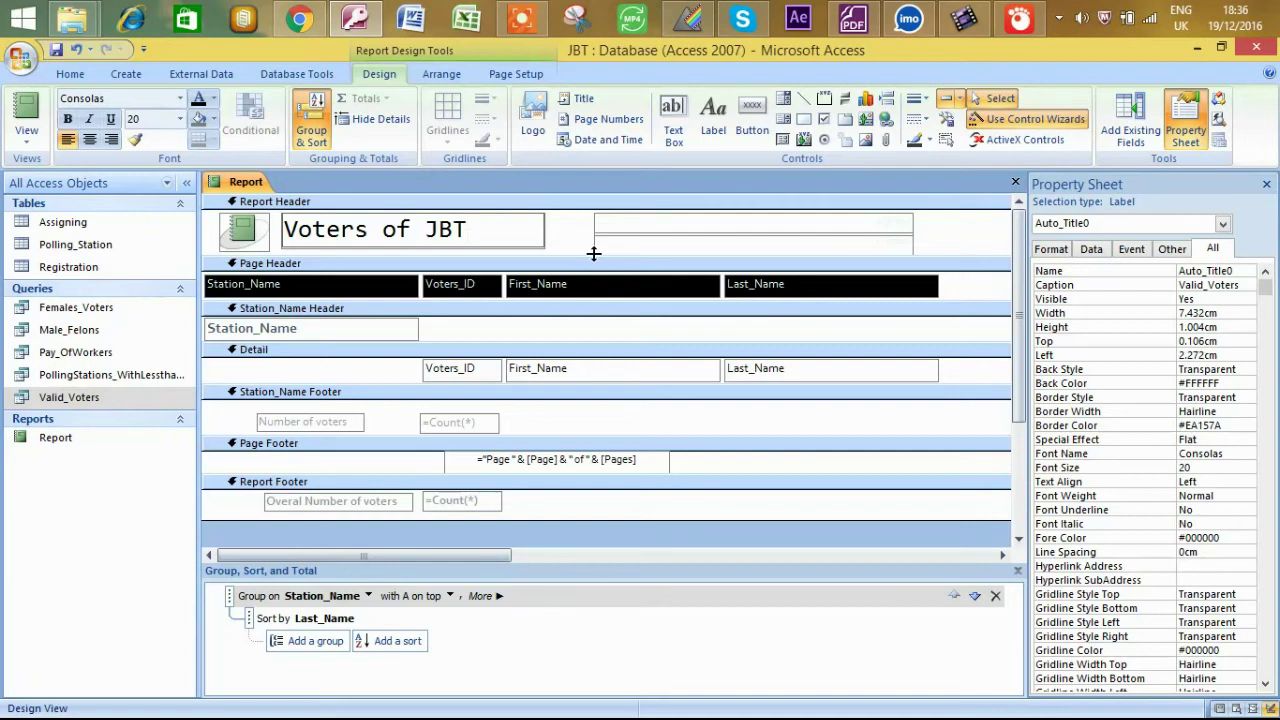
Set the font colour of the date and time boxes in the Report Header to Automatic.
{"action": "left_click", "coordinate": [633, 221]}
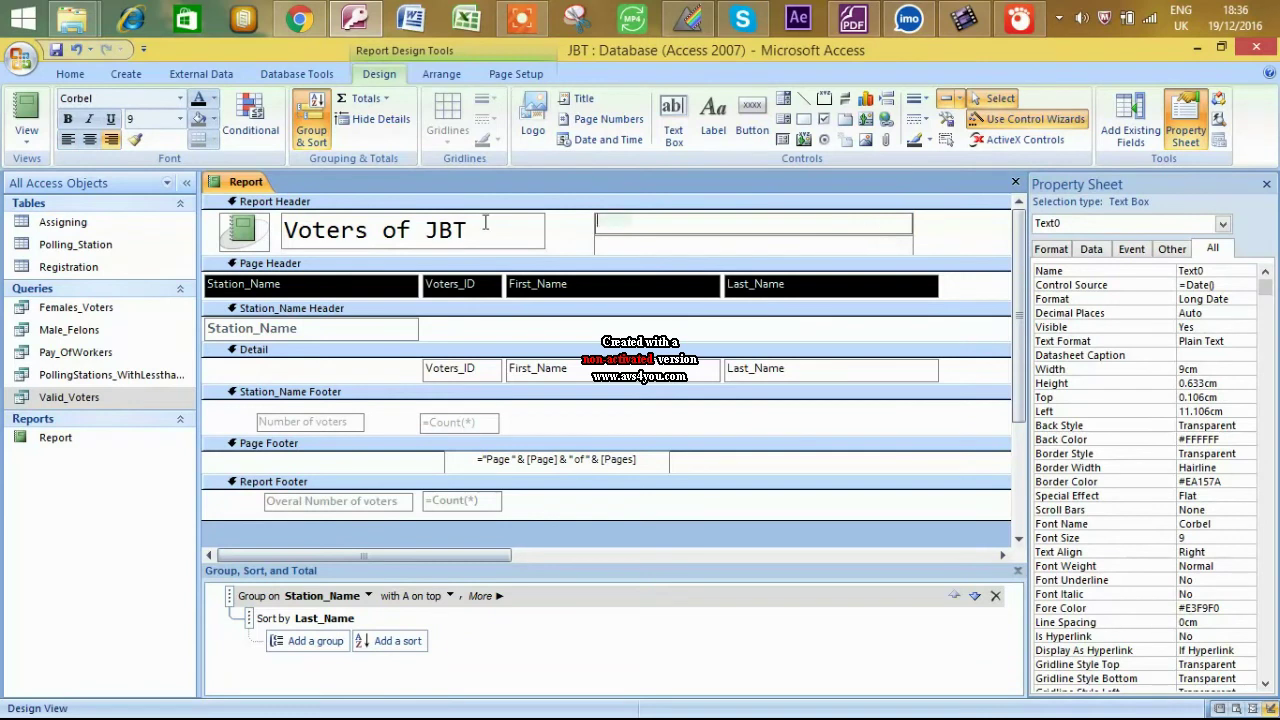
{"action": "left_click", "coordinate": [213, 100]}
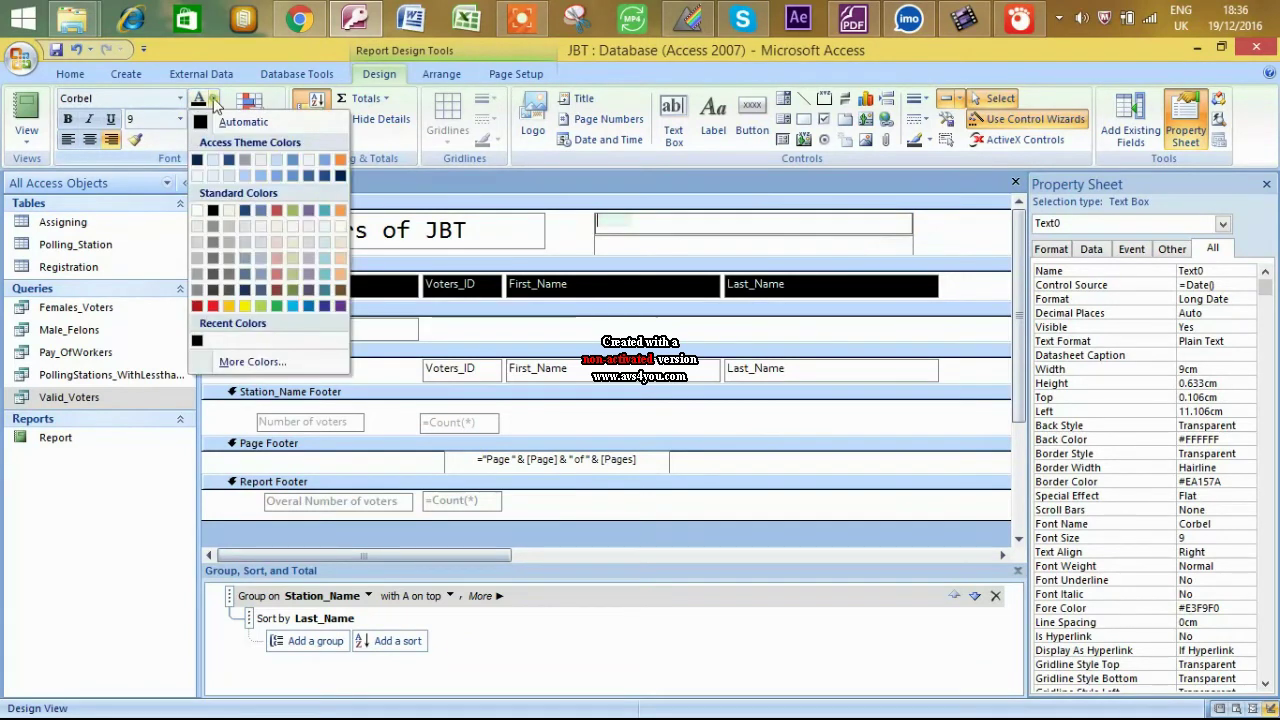
{"action": "left_click", "coordinate": [226, 121]}
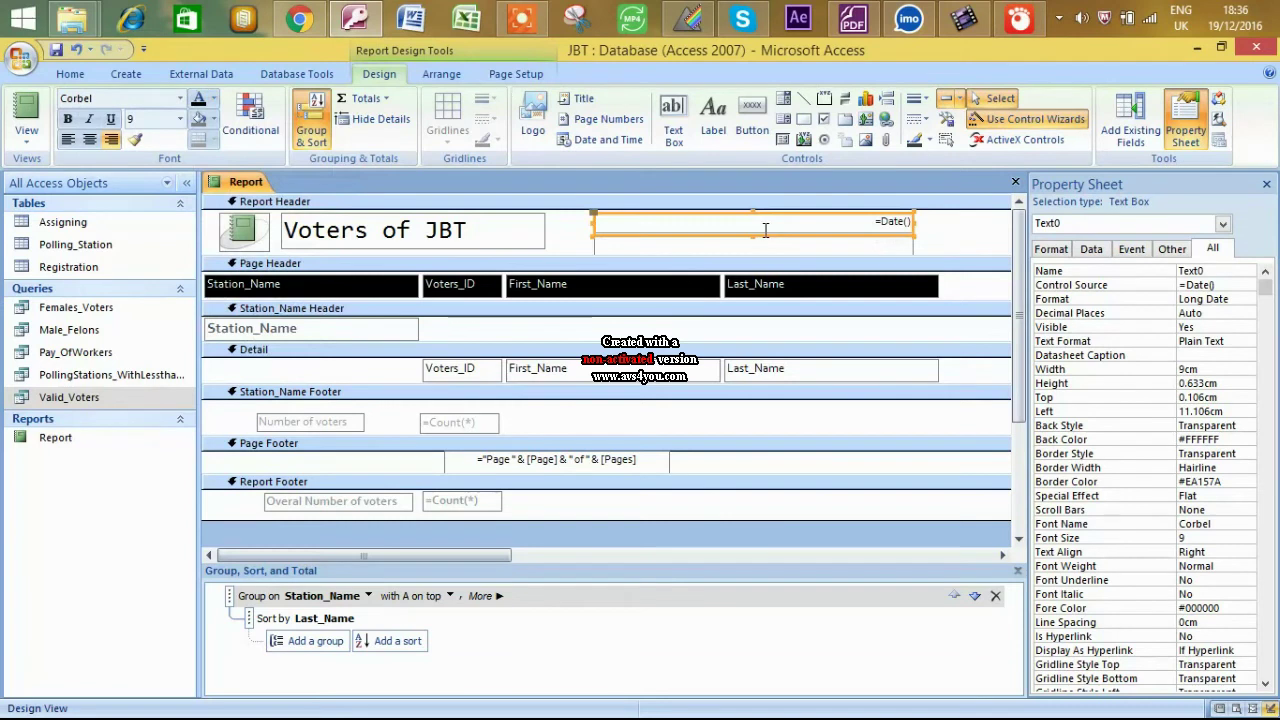
{"action": "left_click", "coordinate": [659, 247]}
{"action": "left_click_drag", "start_coordinate": [659, 247], "coordinate": [898, 248]}
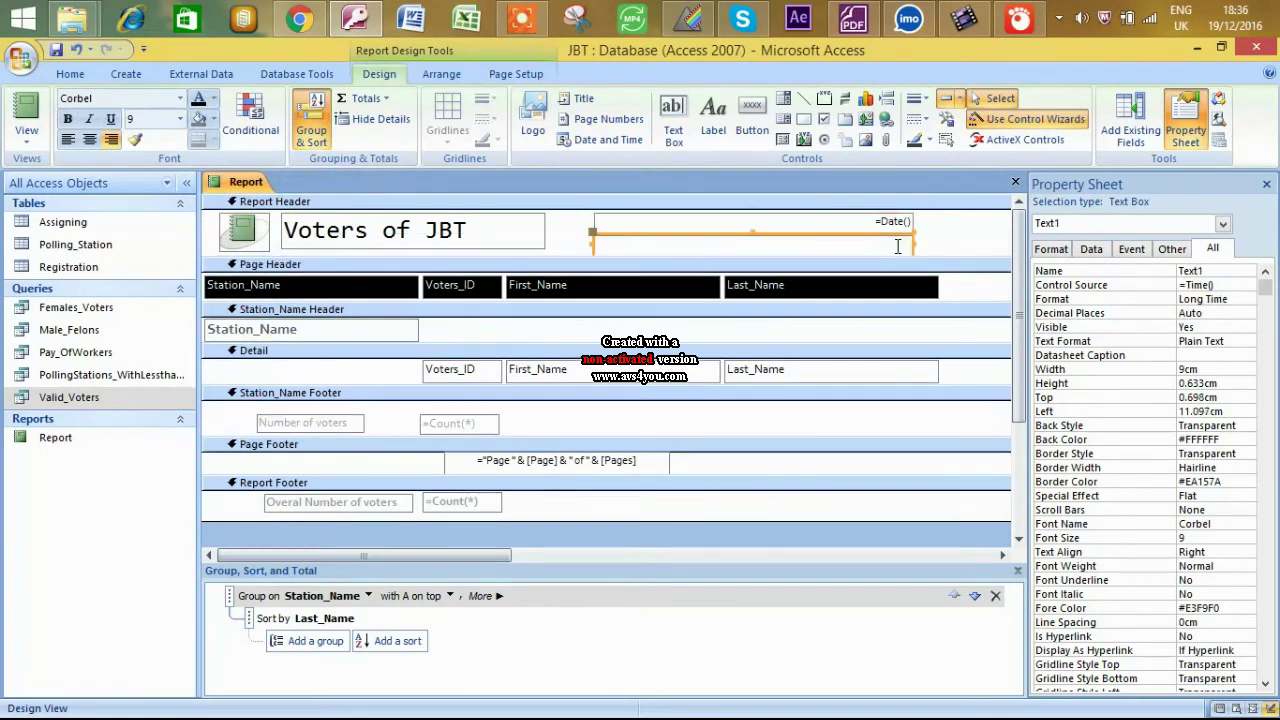
{"action": "left_click", "coordinate": [643, 246]}
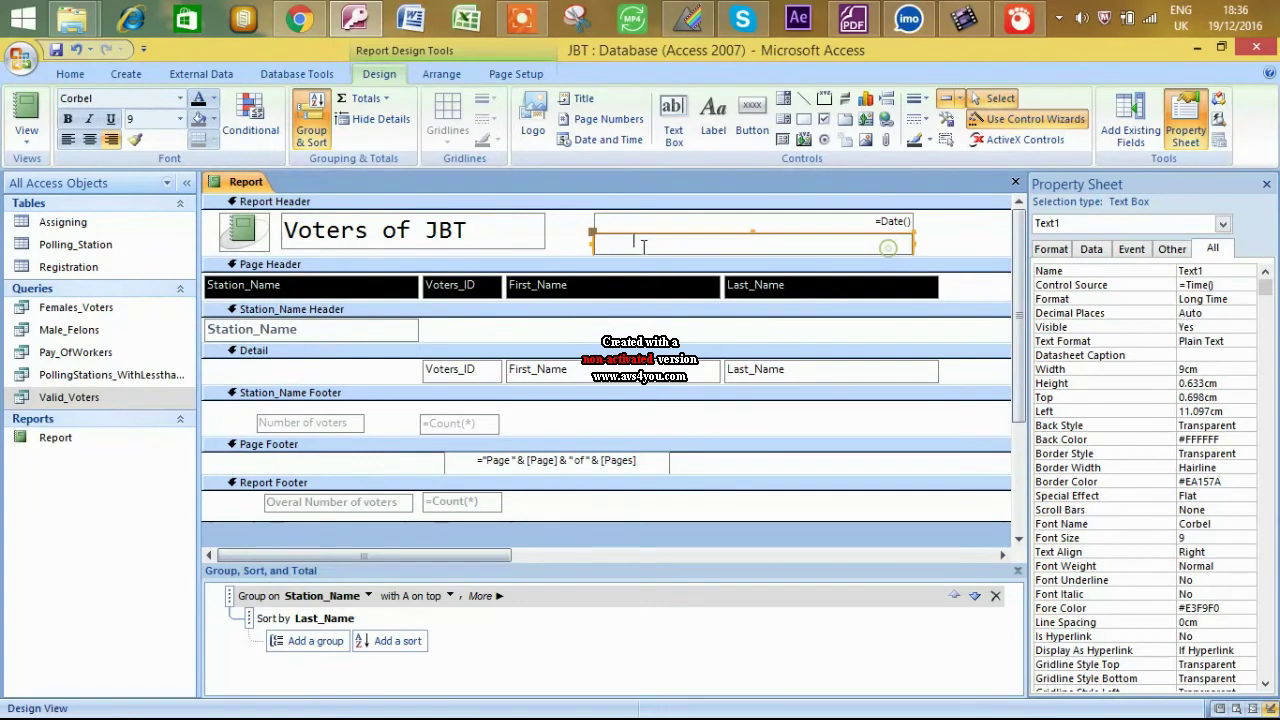
{"action": "left_click", "coordinate": [598, 243]}
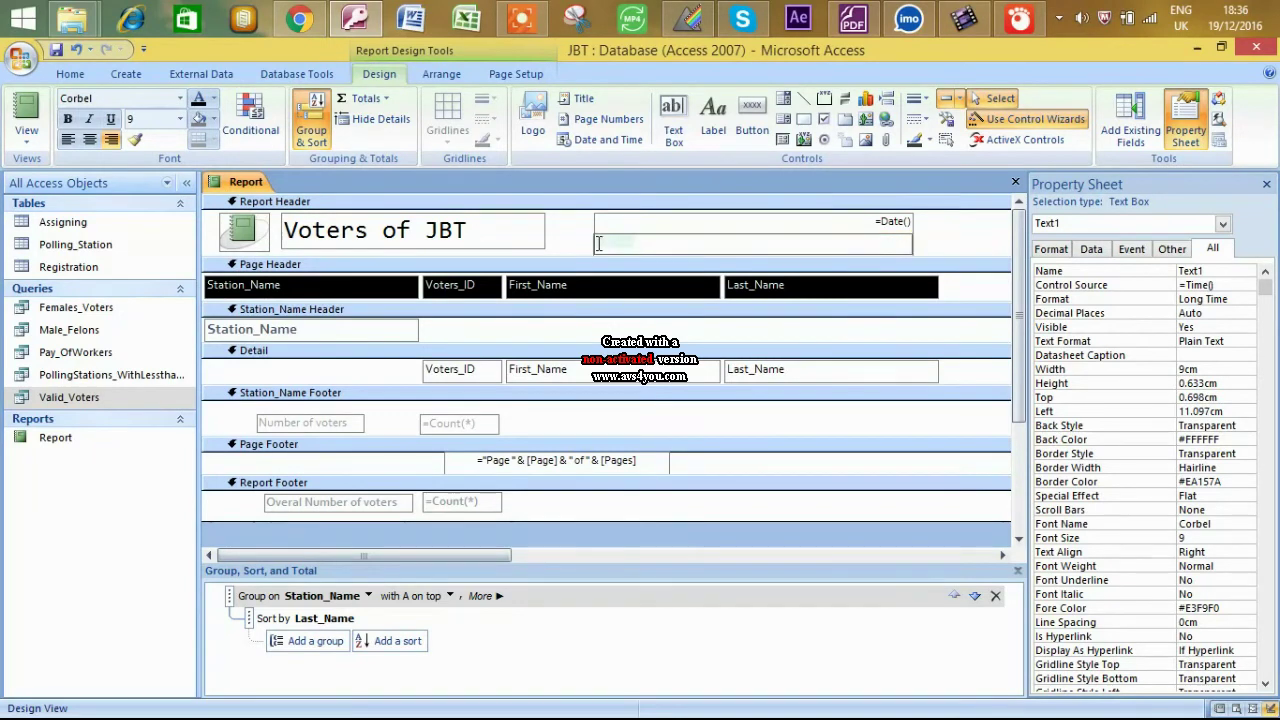
{"action": "left_click", "coordinate": [213, 98]}
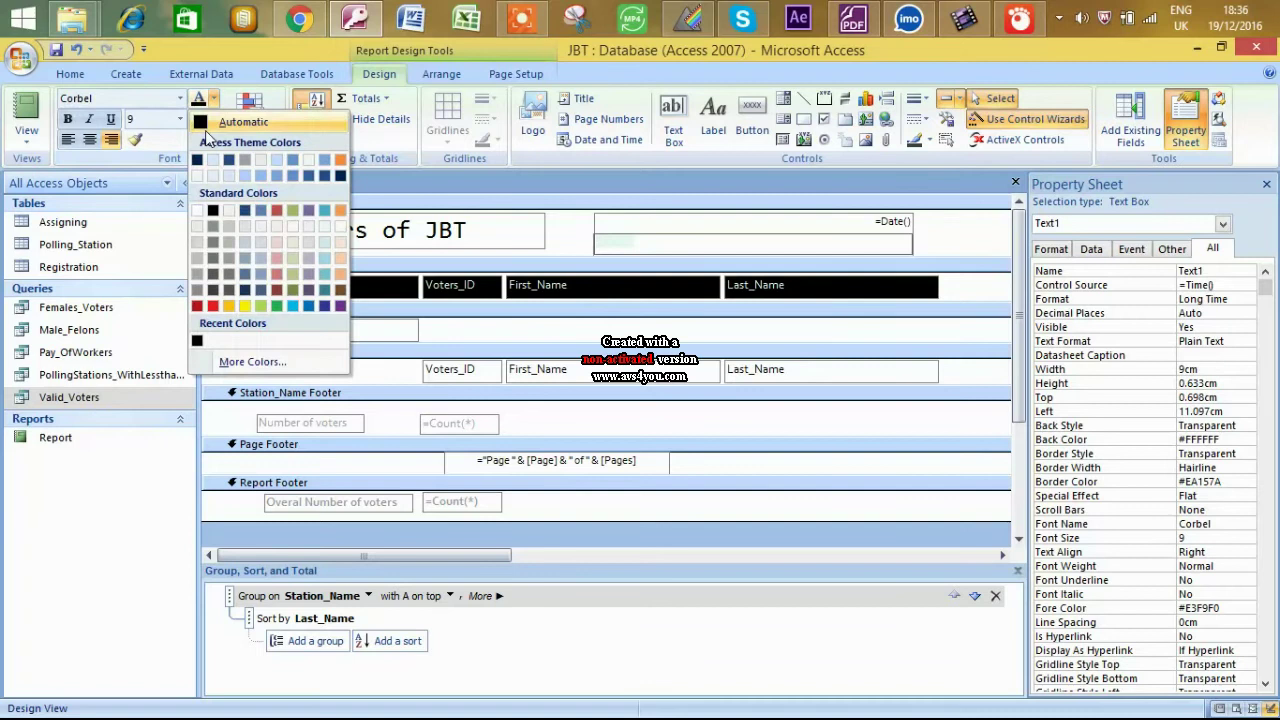
{"action": "left_click", "coordinate": [207, 127]}
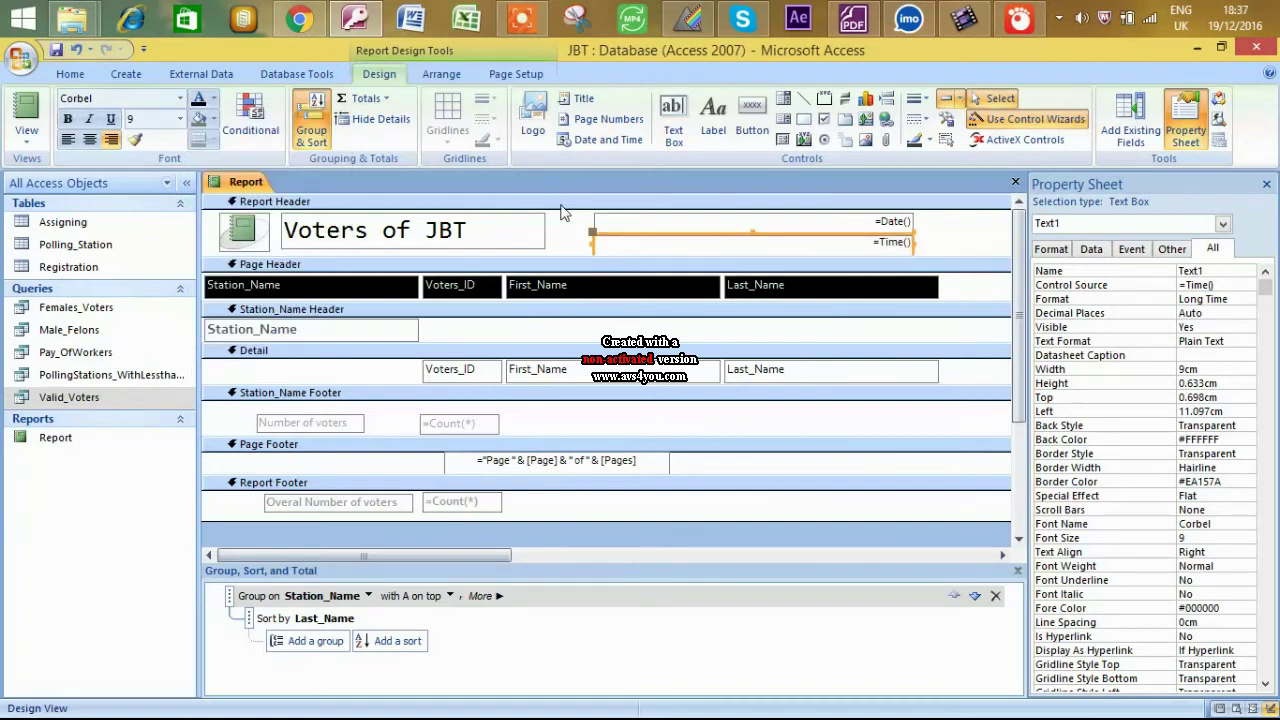
Check the restyled report from start to end in Report View, and close it with its design changes saved.
{"action": "left_click", "coordinate": [27, 112]}
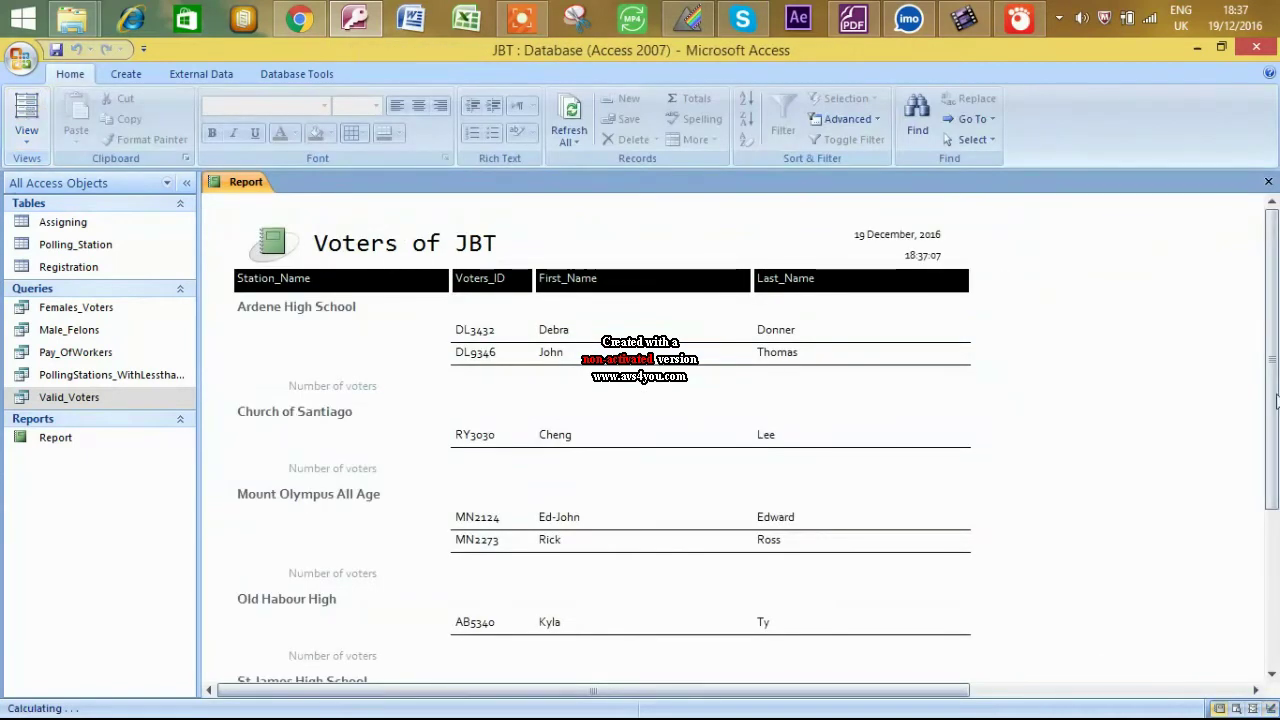
{"action": "left_click_drag", "start_coordinate": [1276, 400], "coordinate": [1276, 540]}
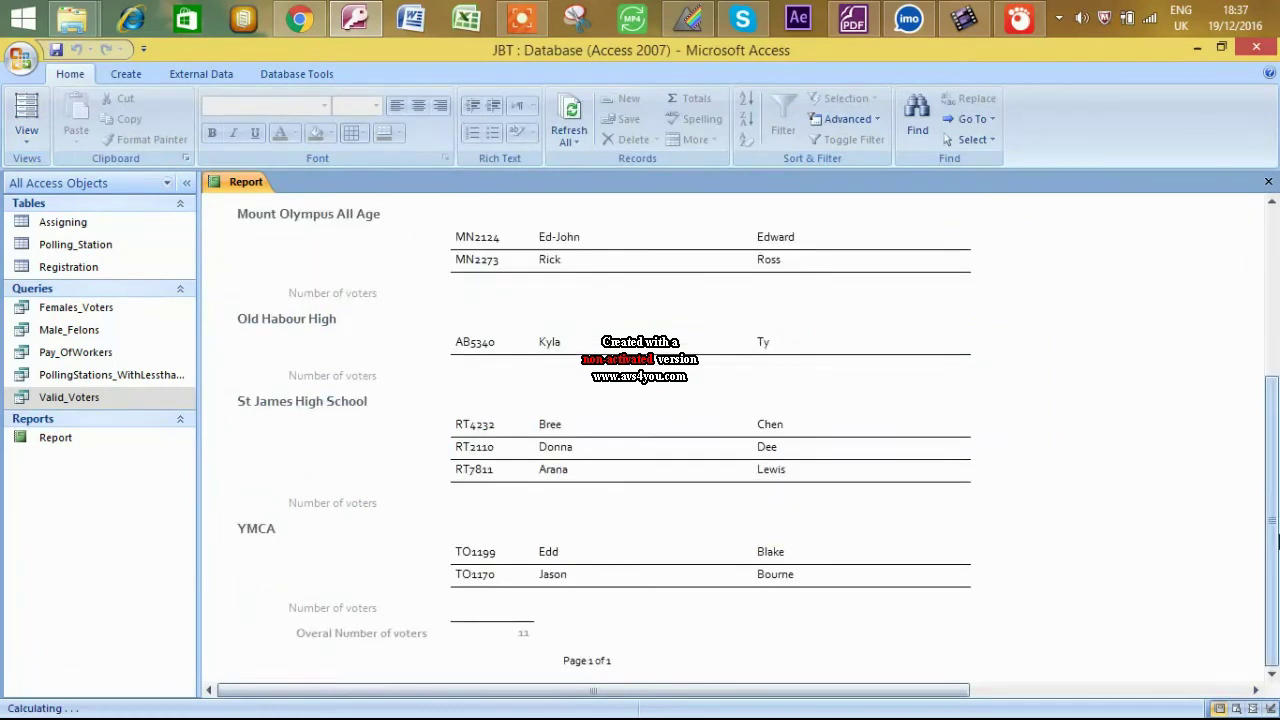
{"action": "left_click_drag", "start_coordinate": [1276, 540], "coordinate": [1274, 260]}
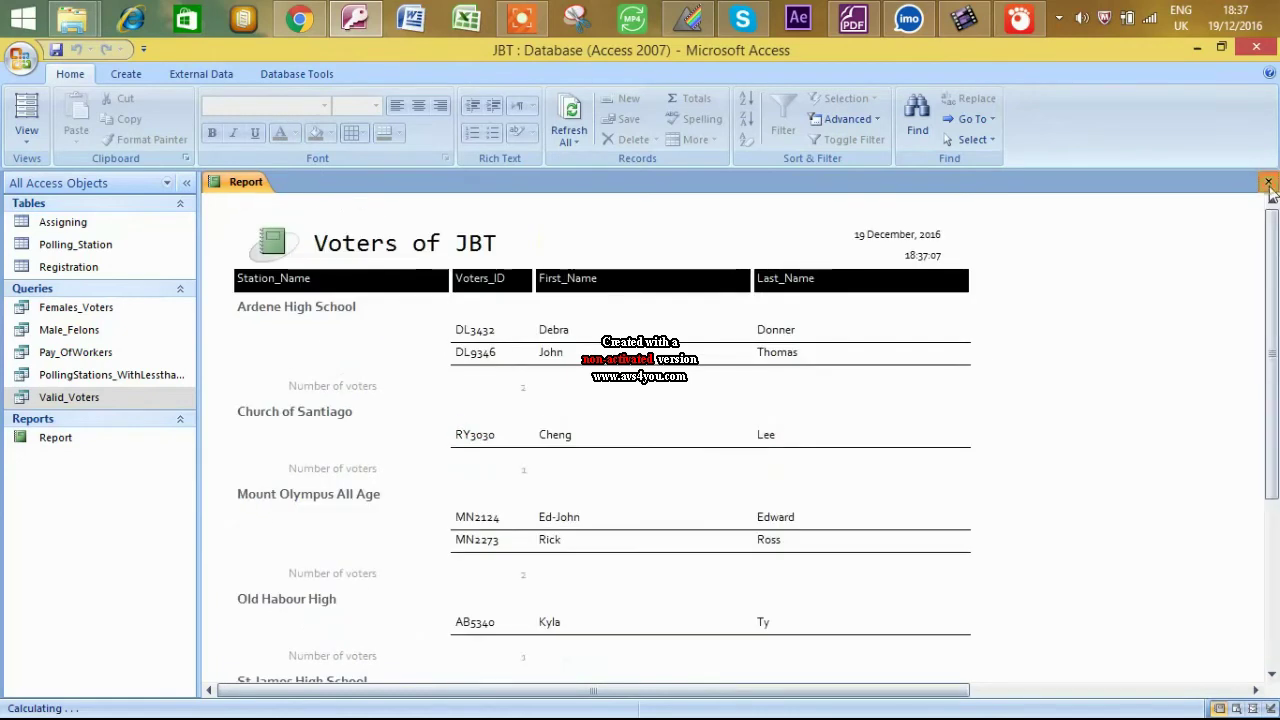
{"action": "left_click", "coordinate": [1268, 183]}
{"action": "left_click", "coordinate": [574, 403]}
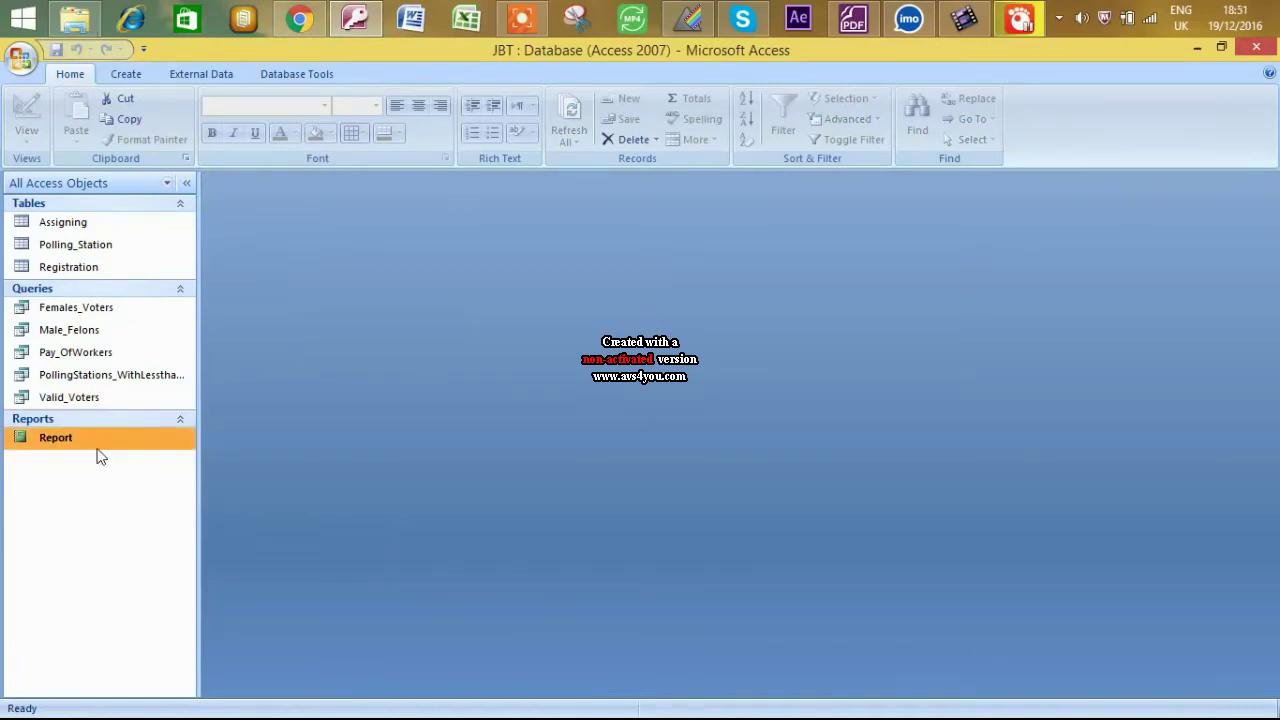
Widen the DOB column of the Valid_Voters query, and save the layout after checking the DOB field in Design View.
{"action": "double_click", "coordinate": [90, 400]}
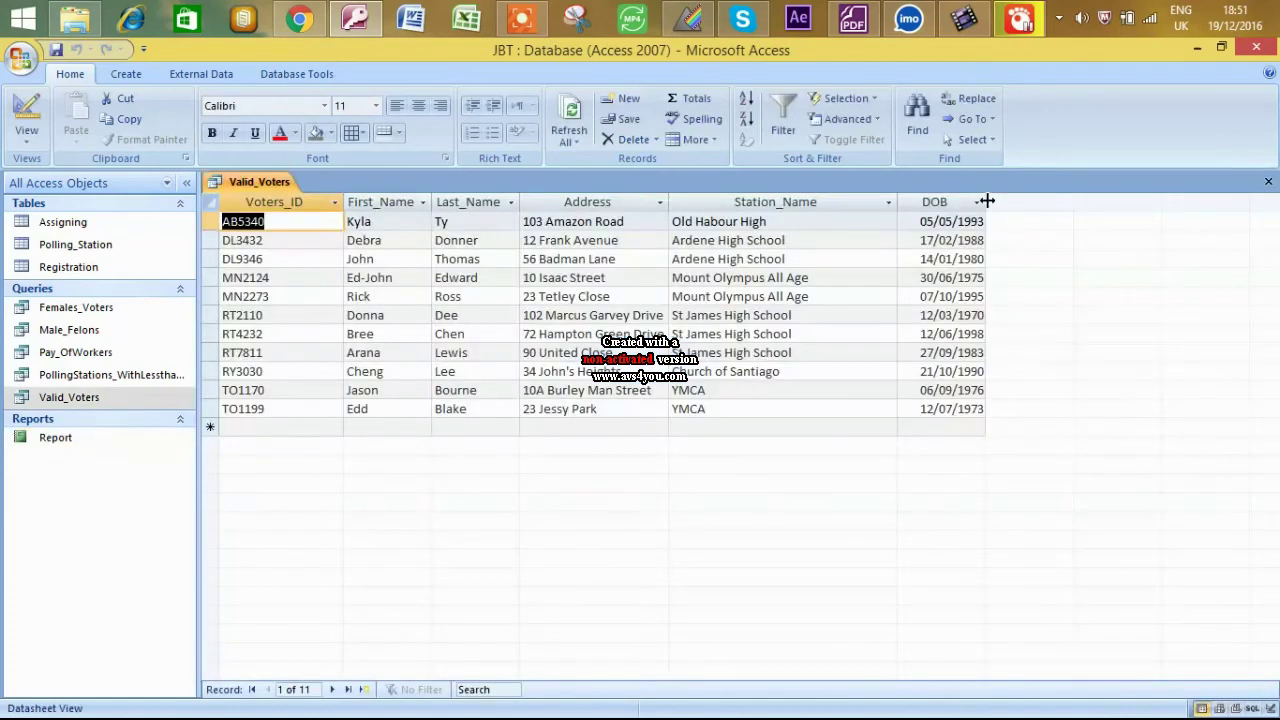
{"action": "left_click_drag", "start_coordinate": [1010, 203], "coordinate": [1008, 203]}
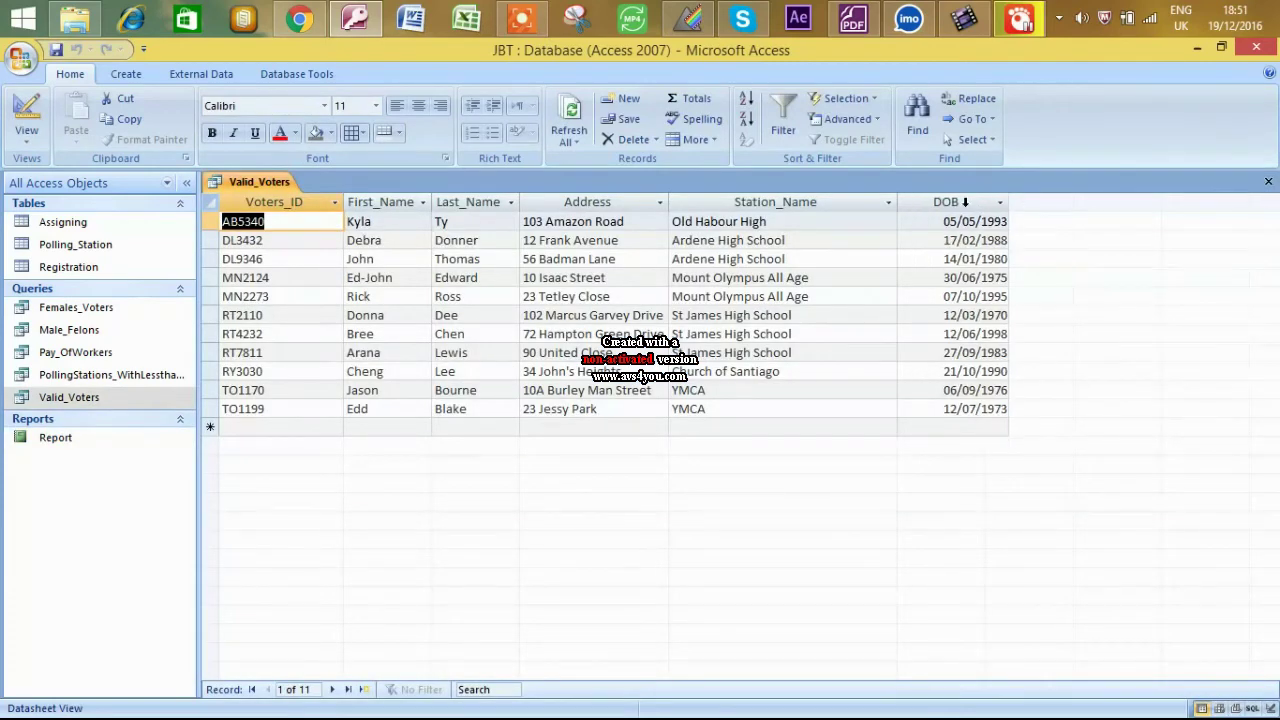
{"action": "left_click", "coordinate": [28, 115]}
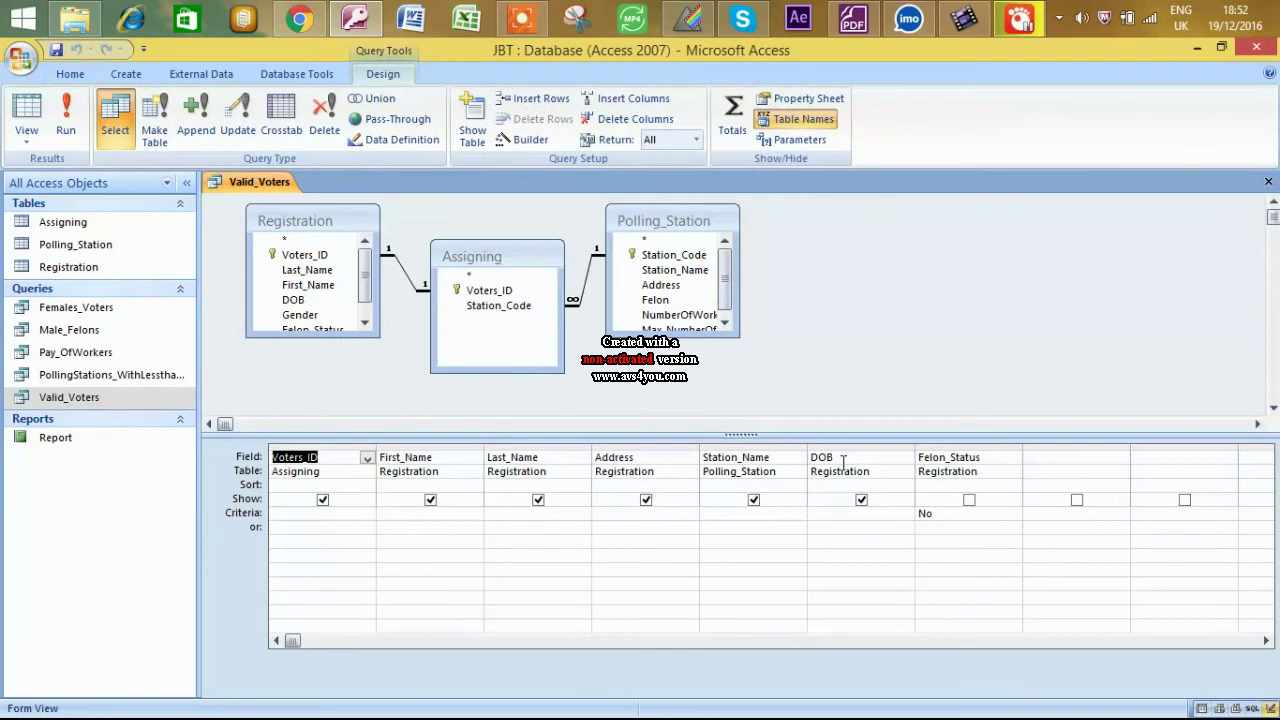
{"action": "left_click", "coordinate": [852, 458]}
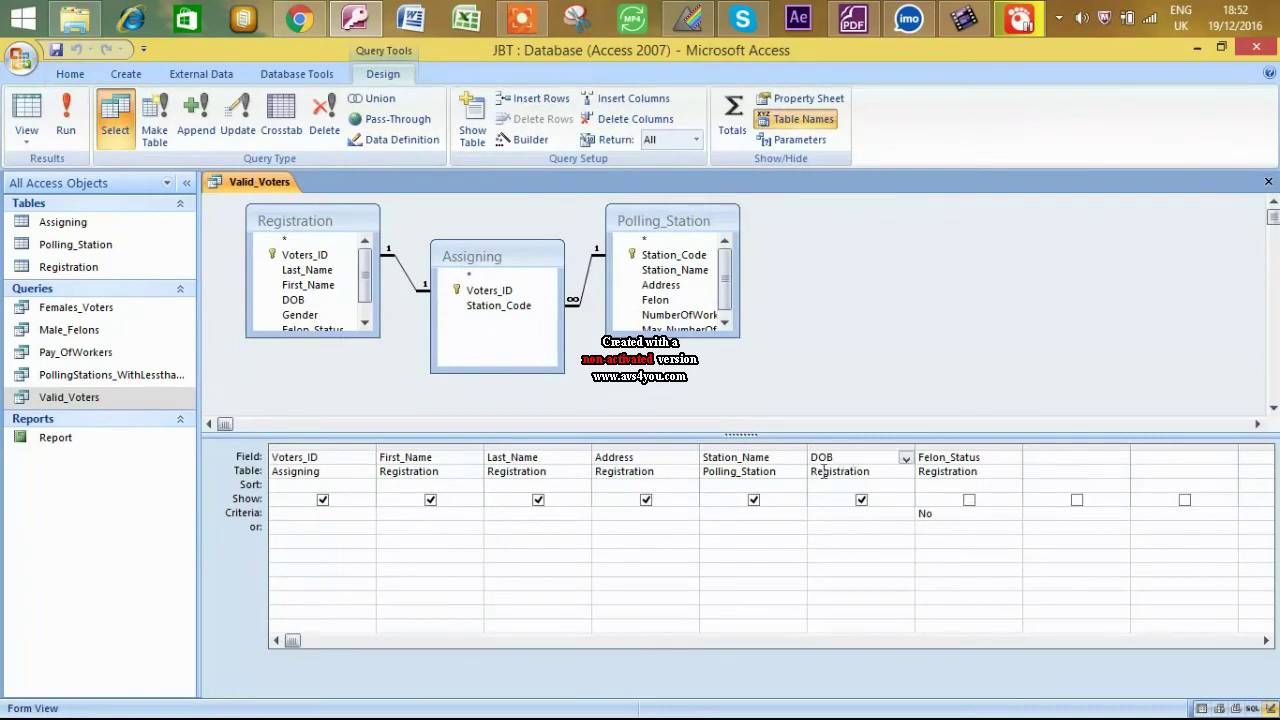
{"action": "left_click", "coordinate": [1268, 181]}
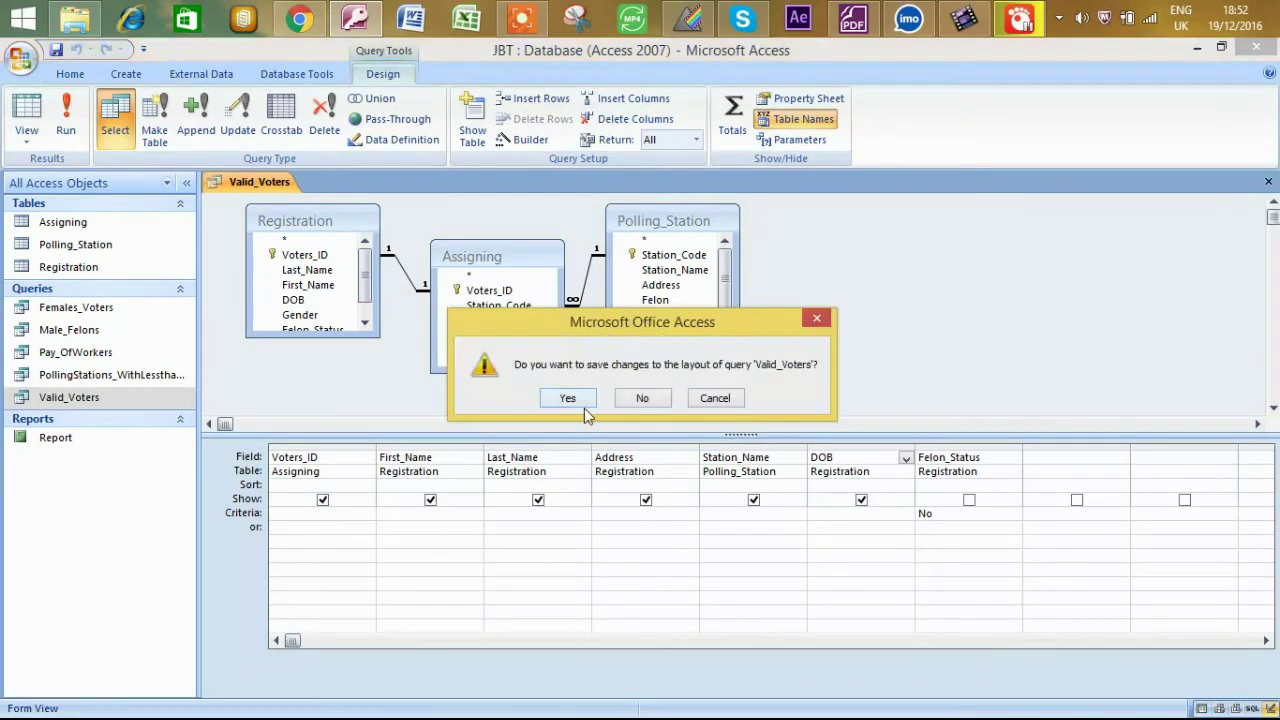
{"action": "left_click", "coordinate": [584, 405]}
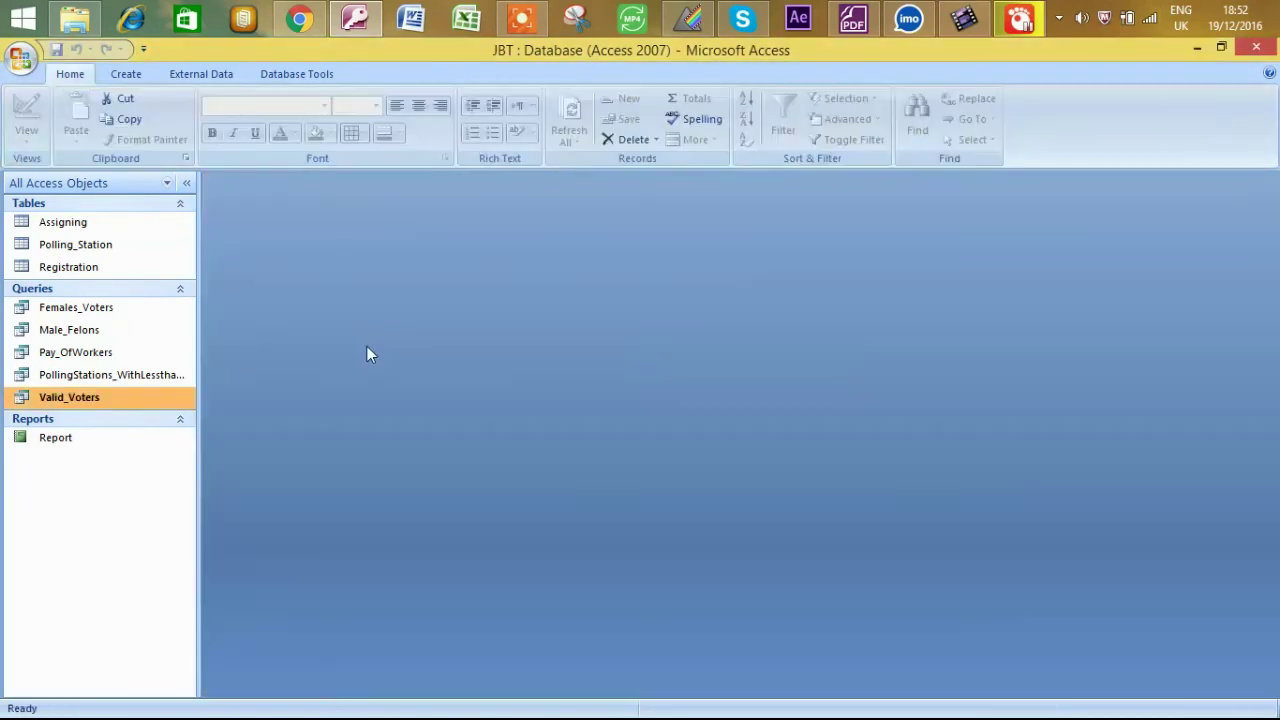
Open the report in Design View and add the DOB field to the Page Header, beyond the Last_Name heading.
{"action": "left_click", "coordinate": [99, 450]}
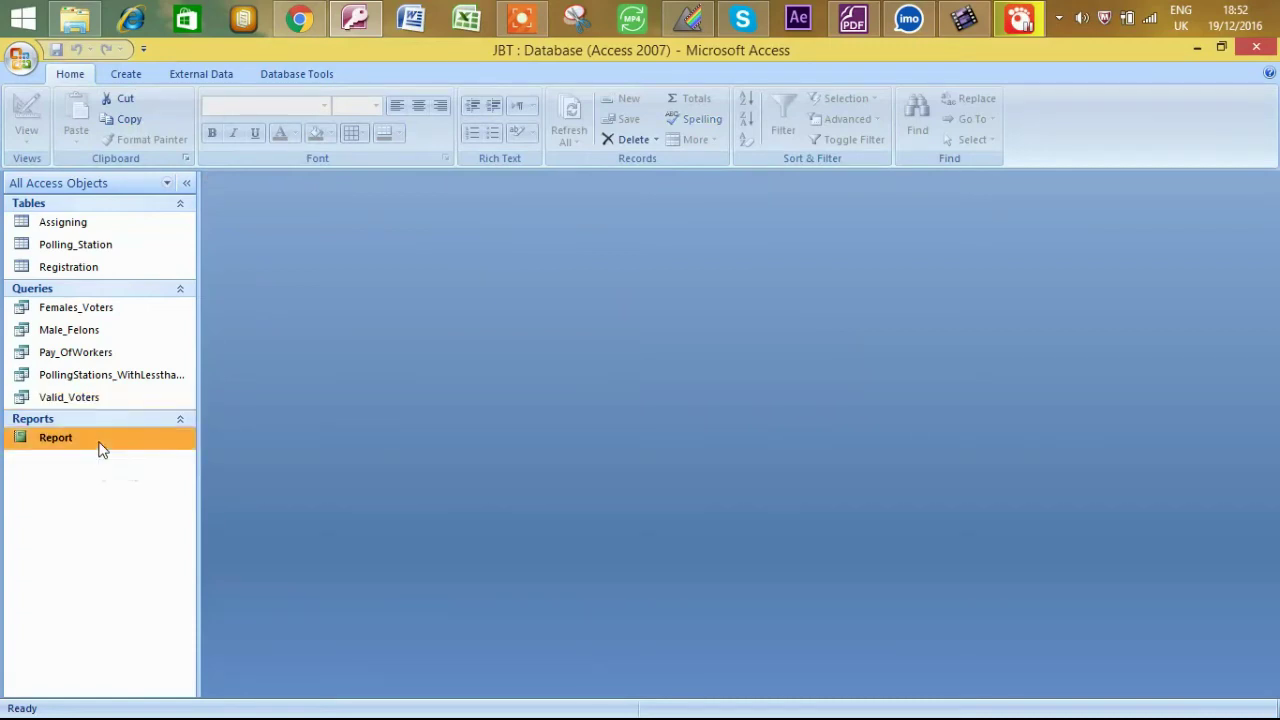
{"action": "double_click", "coordinate": [98, 443]}
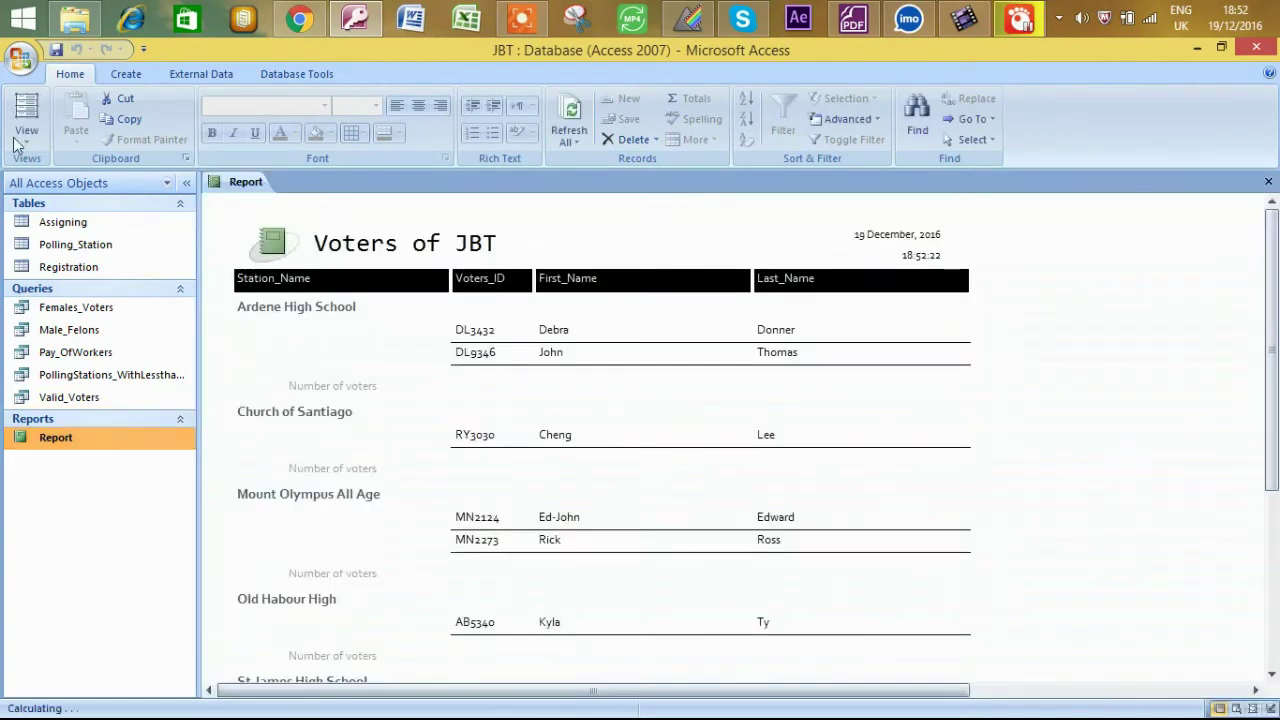
{"action": "left_click", "coordinate": [16, 143]}
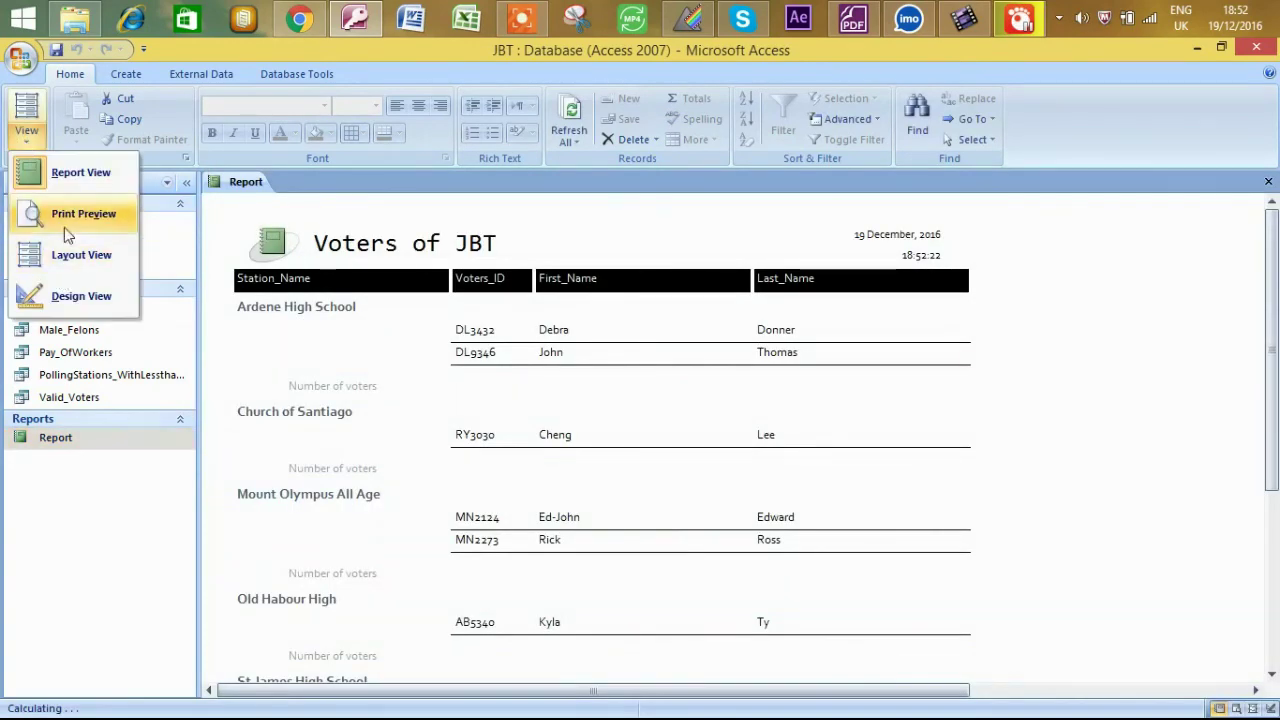
{"action": "left_click", "coordinate": [62, 294]}
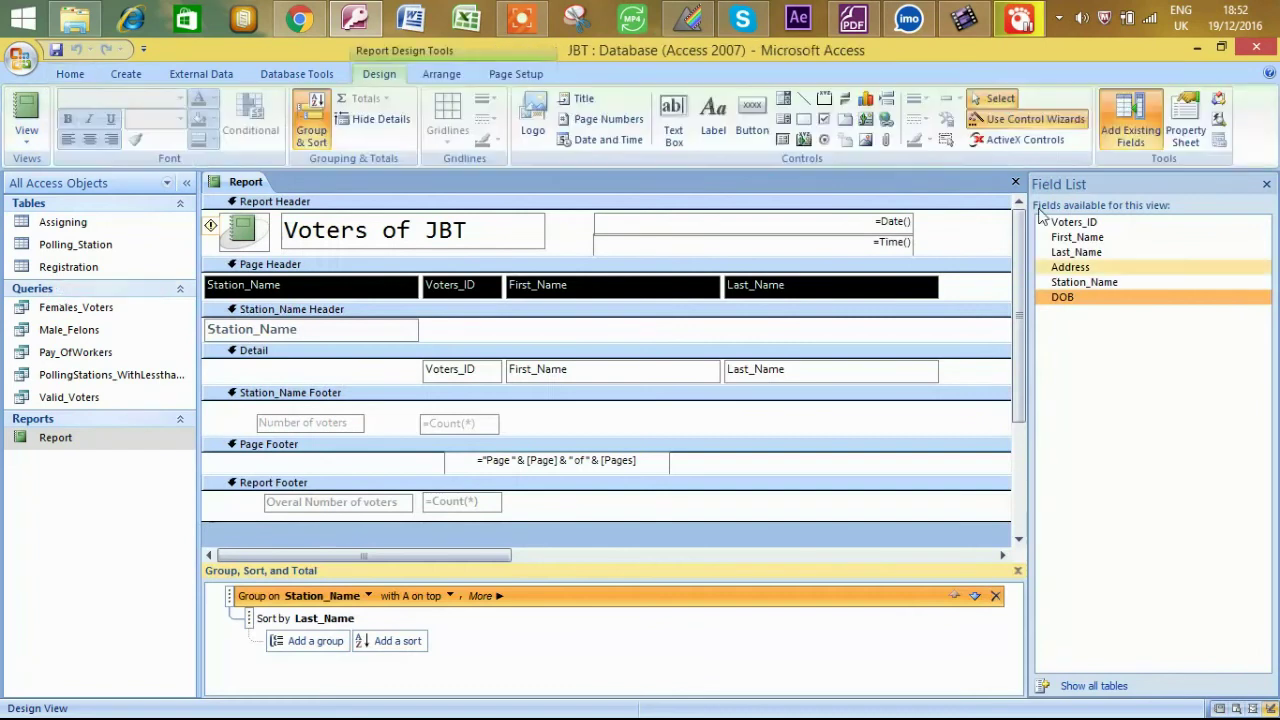
{"action": "left_click_drag", "start_coordinate": [1116, 300], "coordinate": [971, 292]}
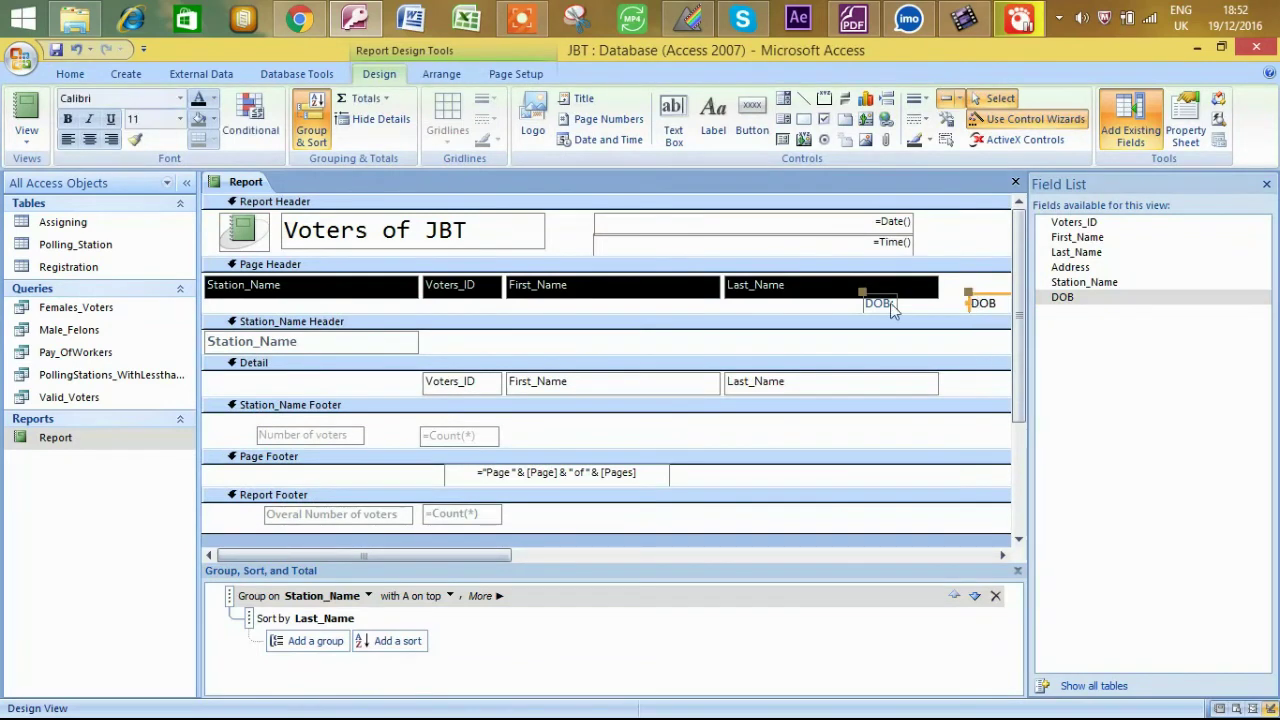
Move the DOB field with its label into the Detail section, placing the field box just right of Last_Name.
{"action": "type", "text": ":"}
{"action": "right_click", "coordinate": [897, 305]}
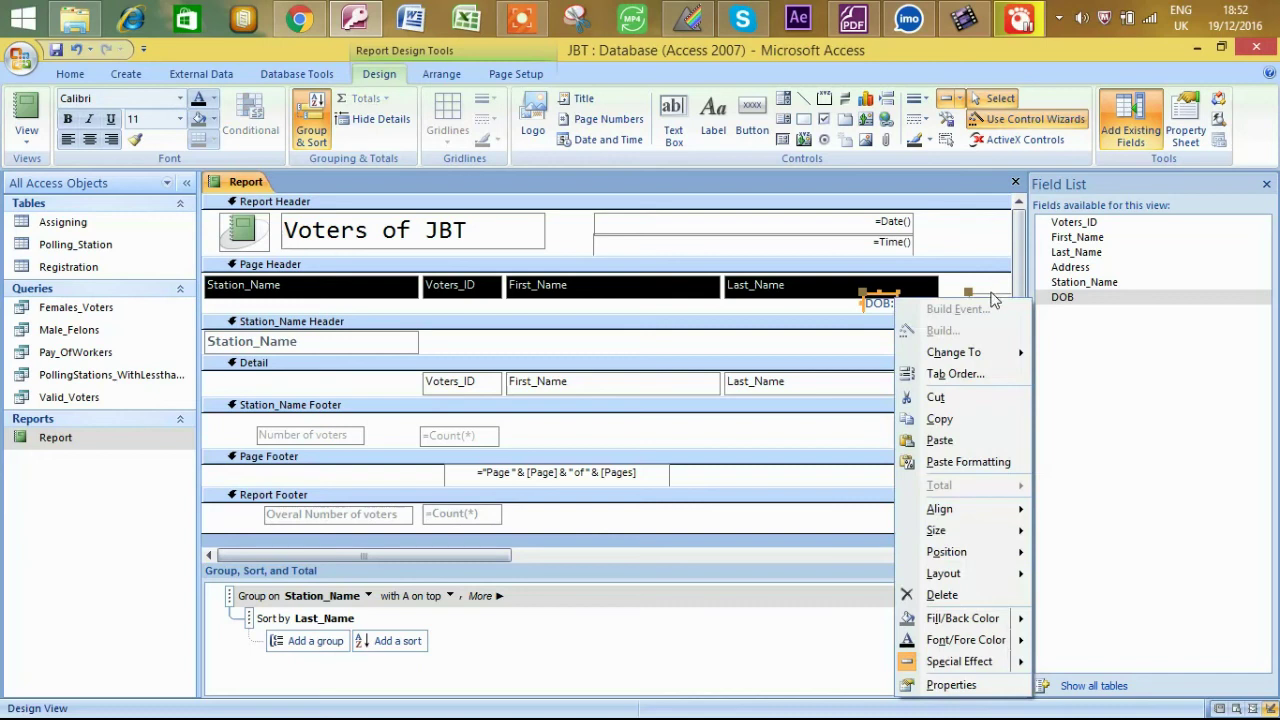
{"action": "left_click", "coordinate": [890, 305]}
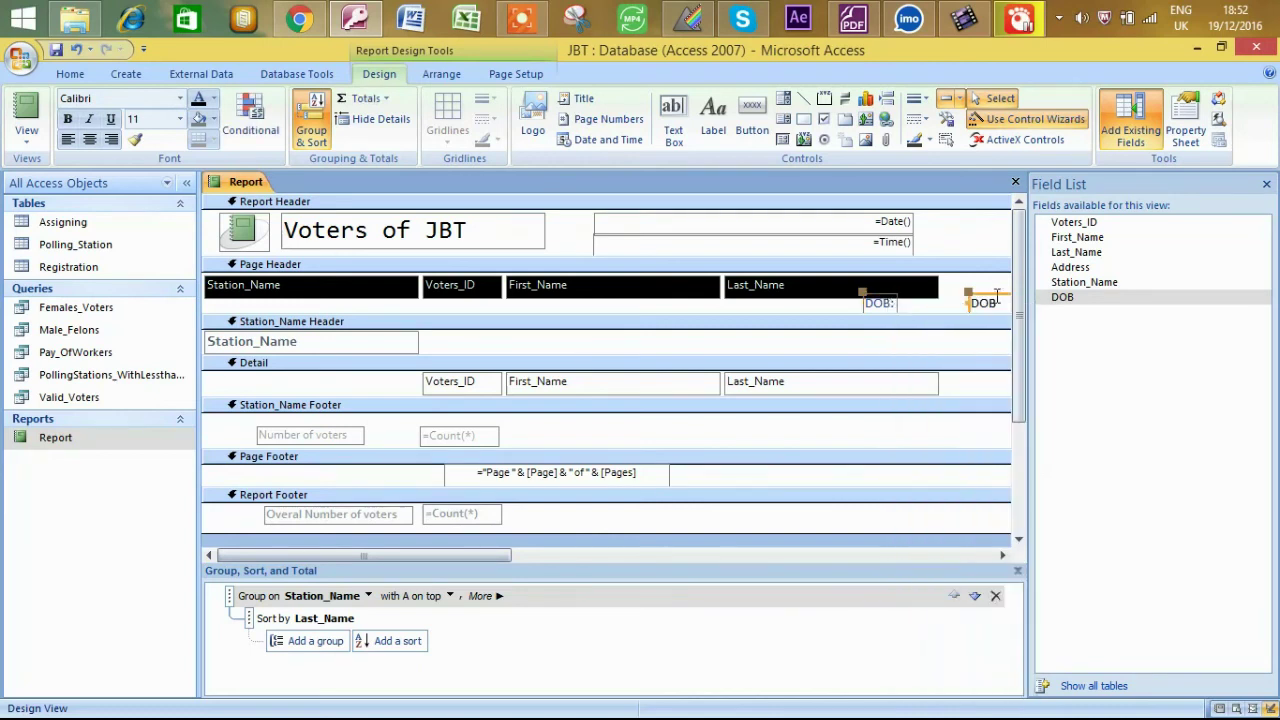
{"action": "left_click_drag", "start_coordinate": [998, 293], "coordinate": [976, 377]}
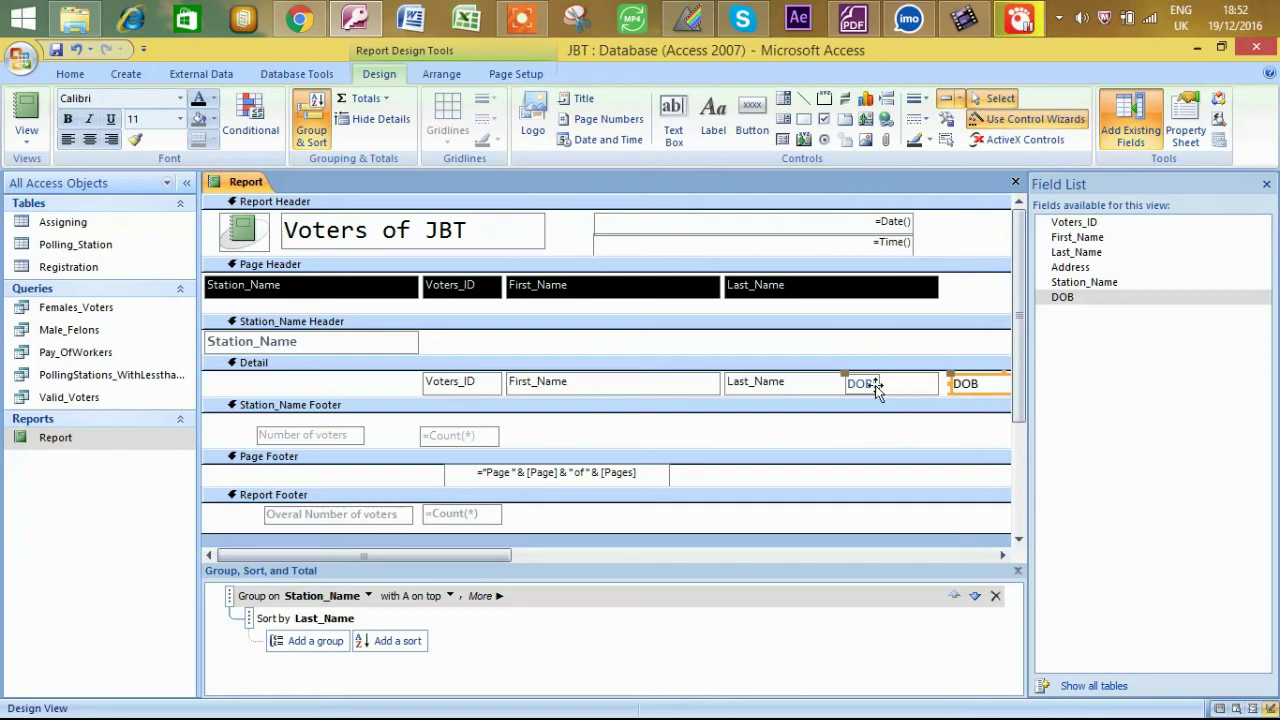
Cut the DOB label out of the Detail section and place it in the Page Header beside the Last_Name heading.
{"action": "right_click", "coordinate": [875, 385]}
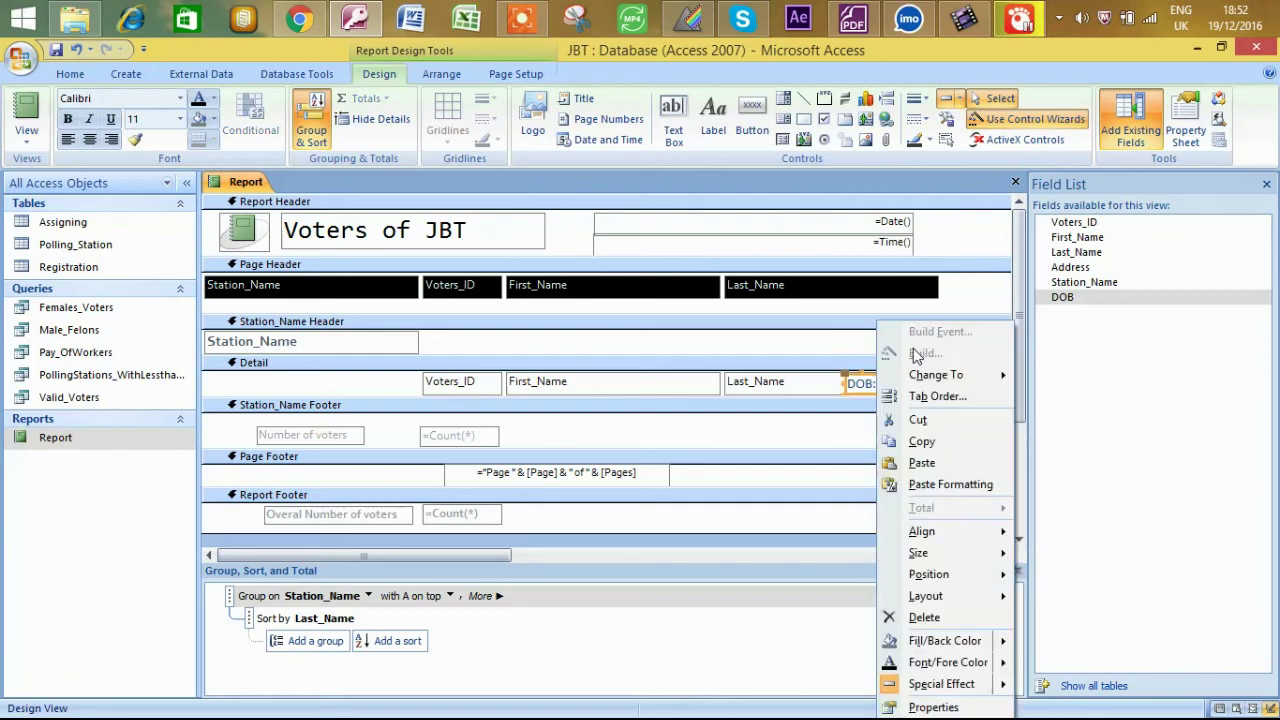
{"action": "left_click", "coordinate": [919, 420]}
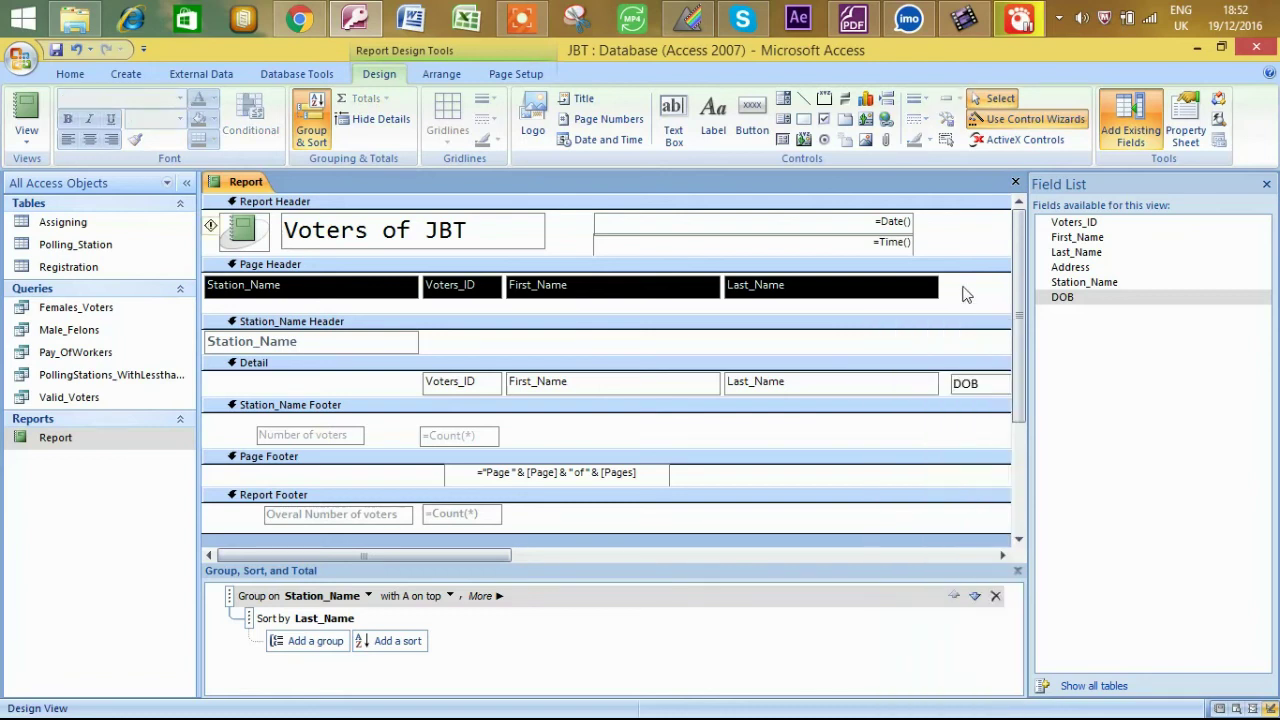
{"action": "right_click", "coordinate": [966, 293]}
{"action": "left_click", "coordinate": [1086, 366]}
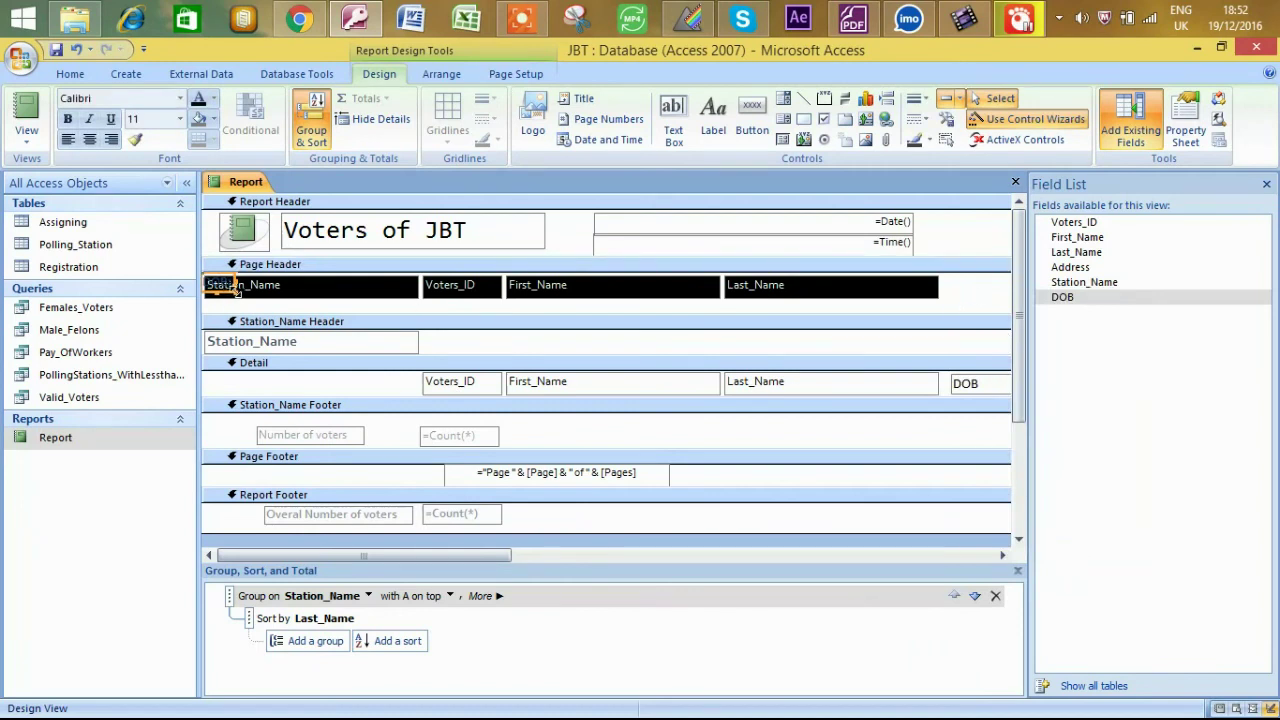
{"action": "left_click_drag", "start_coordinate": [237, 287], "coordinate": [900, 285]}
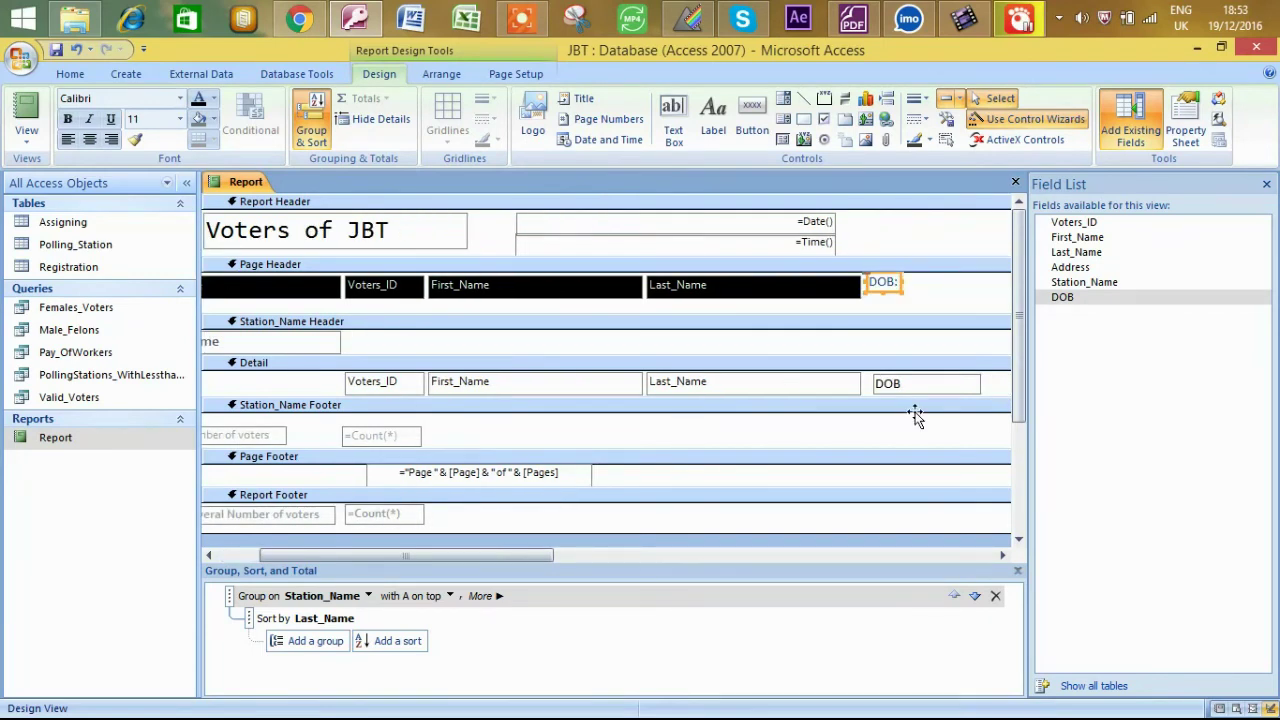
Preview the report, then reapply the black line-patterned AutoFormat in Layout View and check the DOB column.
{"action": "left_click", "coordinate": [26, 115]}
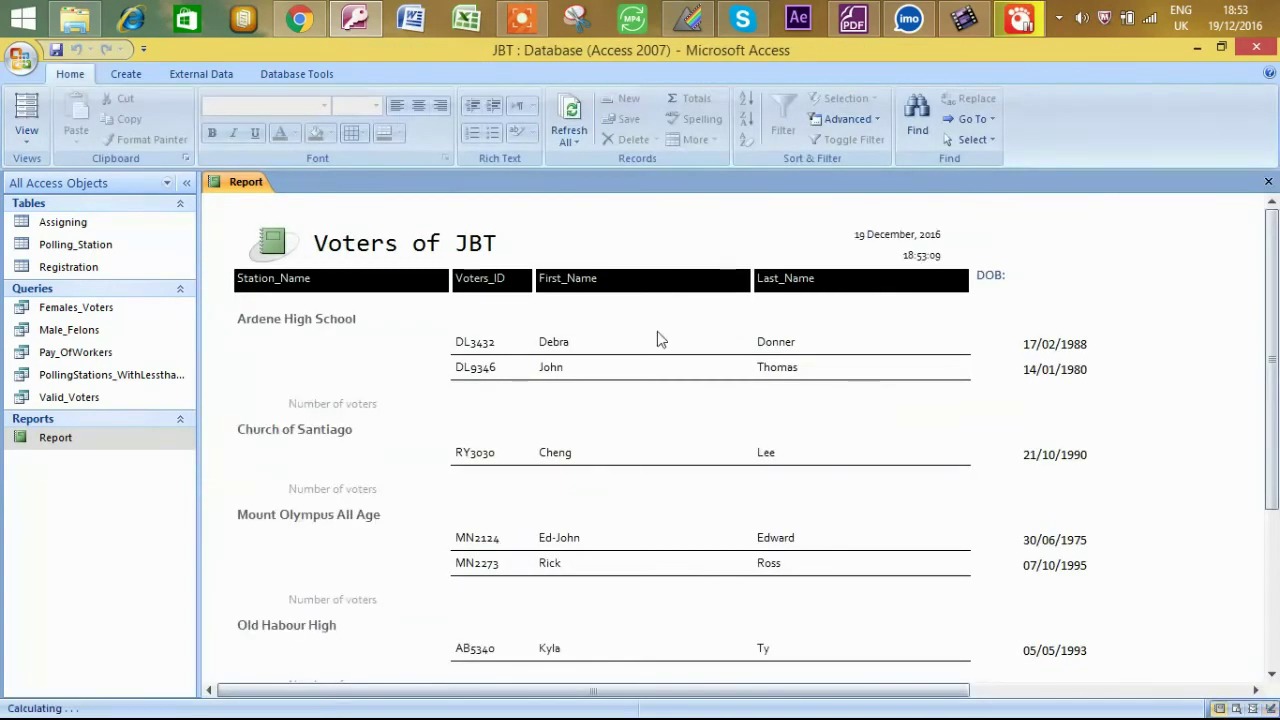
{"action": "left_click", "coordinate": [27, 142]}
{"action": "left_click", "coordinate": [47, 255]}
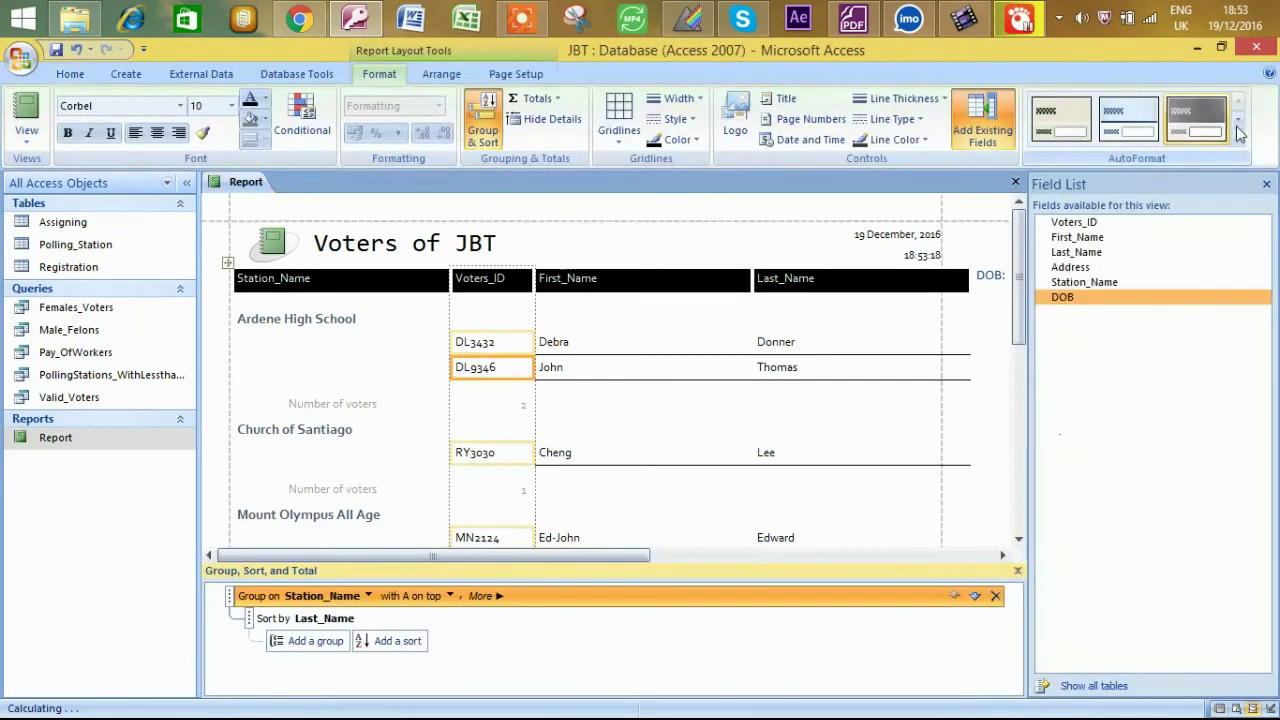
{"action": "left_click", "coordinate": [1242, 145]}
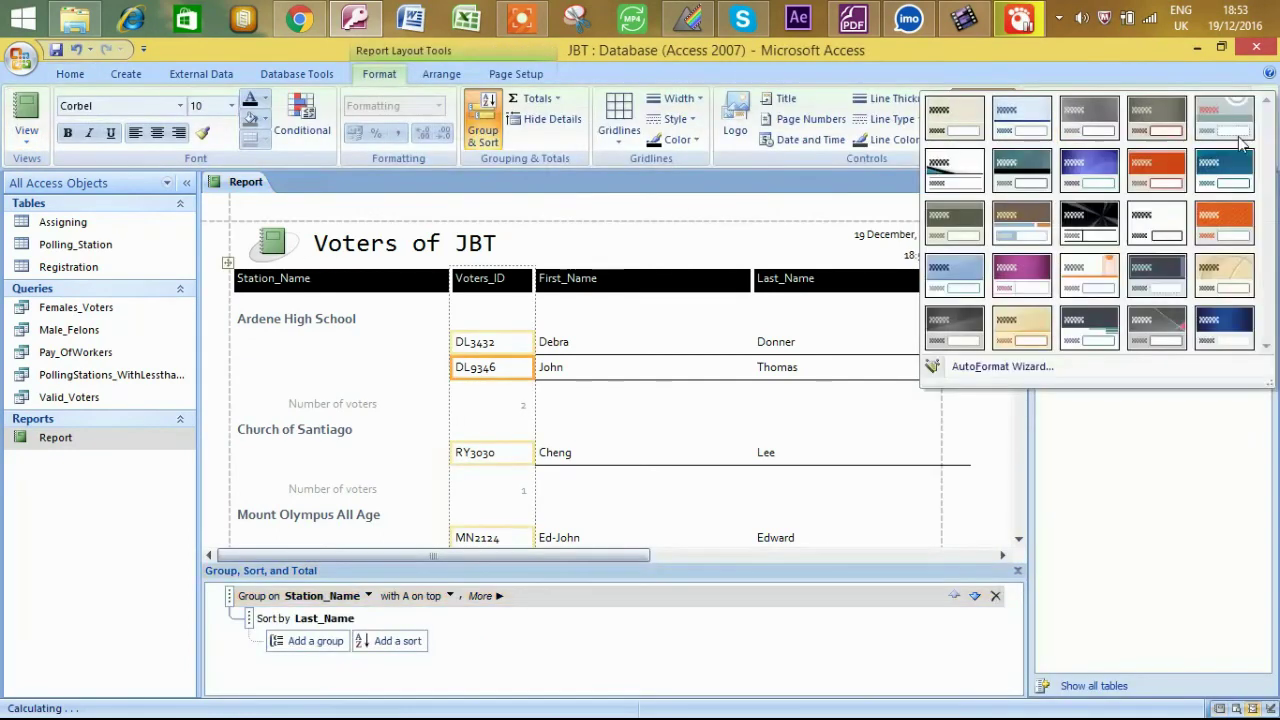
{"action": "left_click", "coordinate": [1103, 220]}
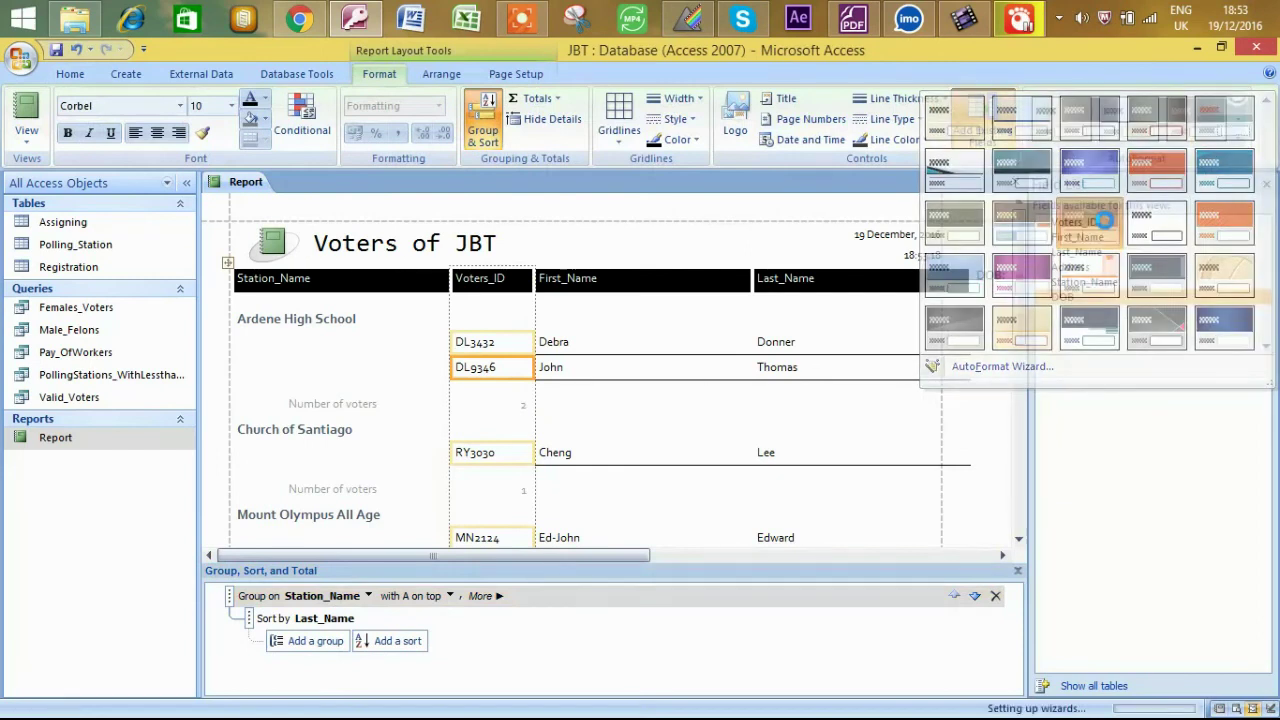
{"action": "left_click", "coordinate": [645, 400]}
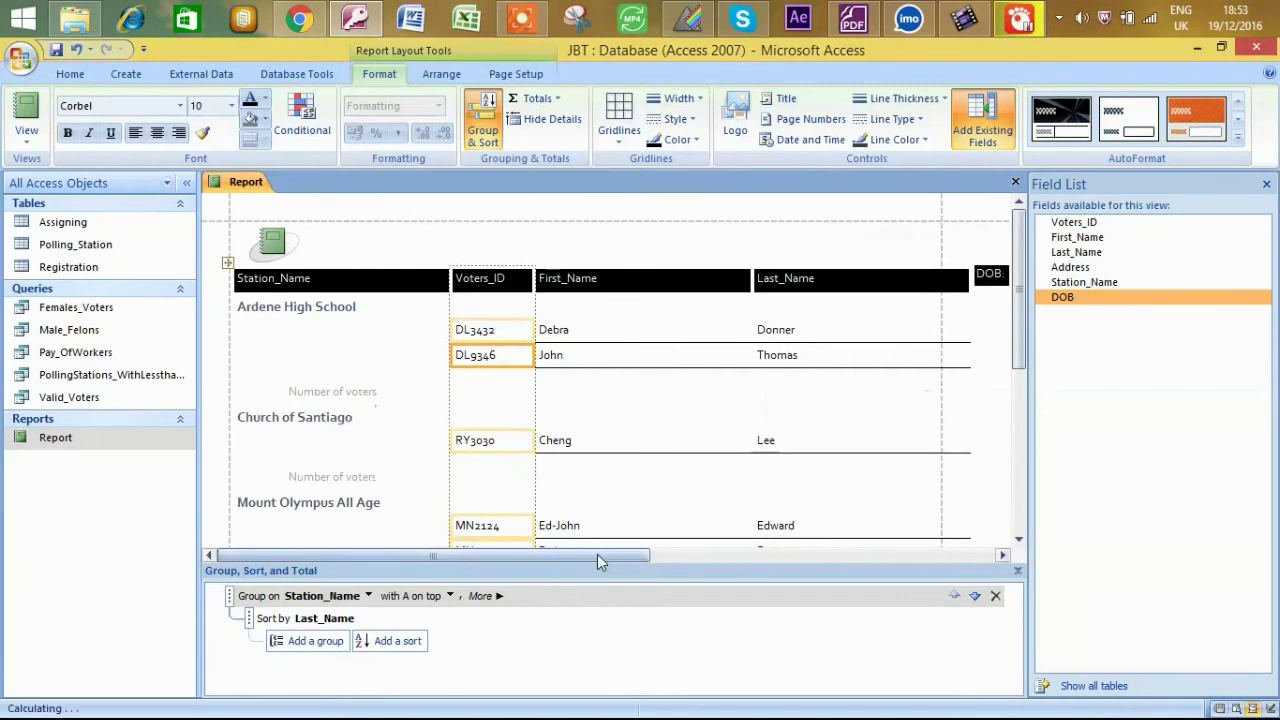
{"action": "left_click_drag", "start_coordinate": [597, 554], "coordinate": [788, 557]}
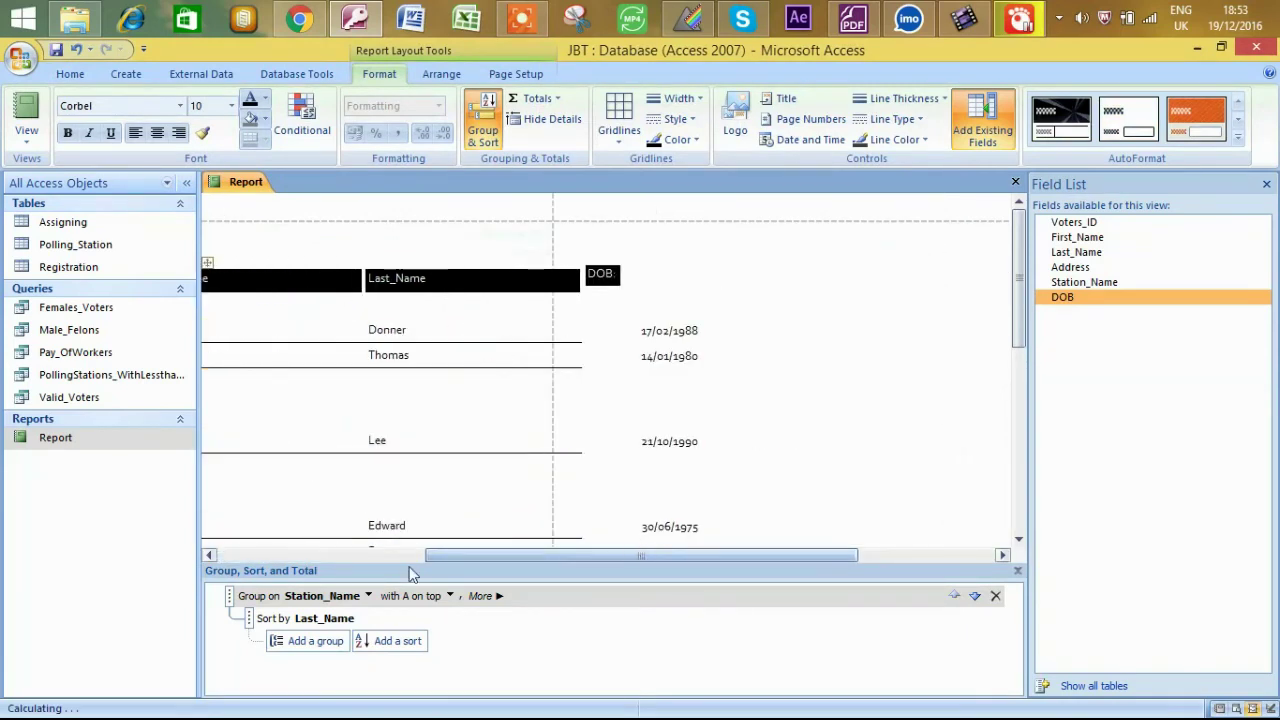
In Design View, enlarge the DOB heading label to about the height of the other headings and widen it.
{"action": "left_click", "coordinate": [27, 141]}
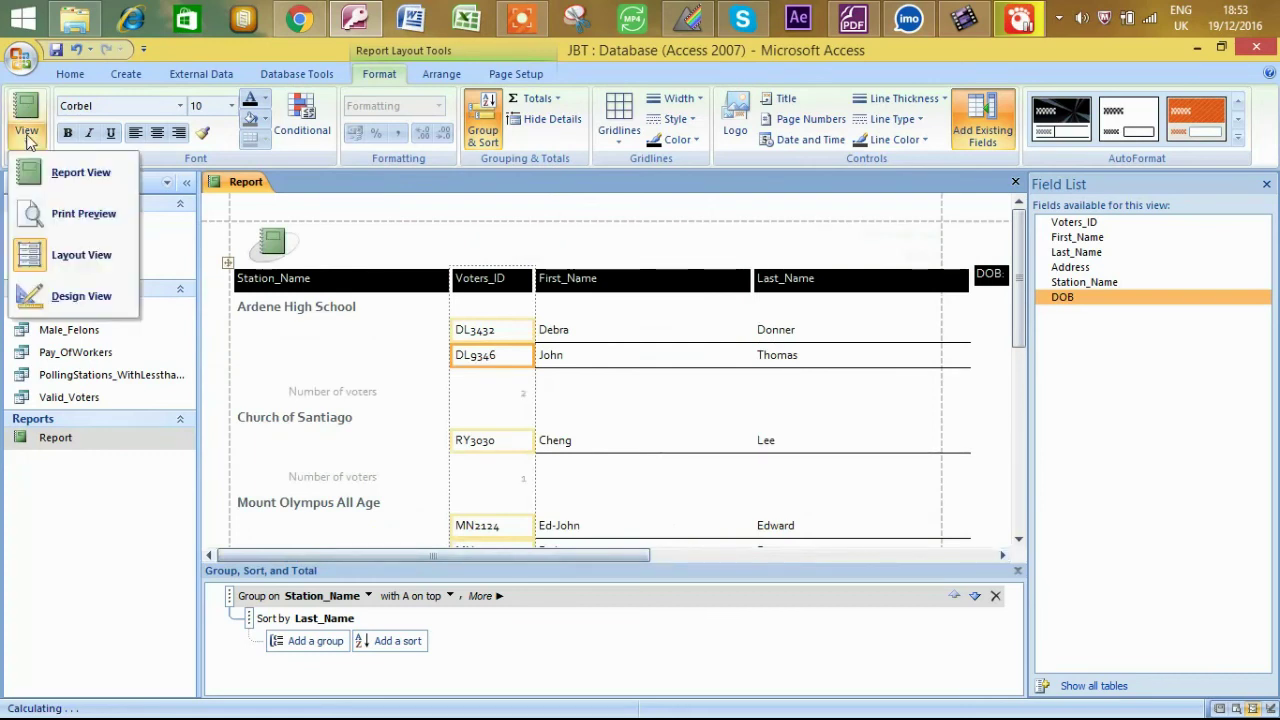
{"action": "left_click", "coordinate": [93, 299]}
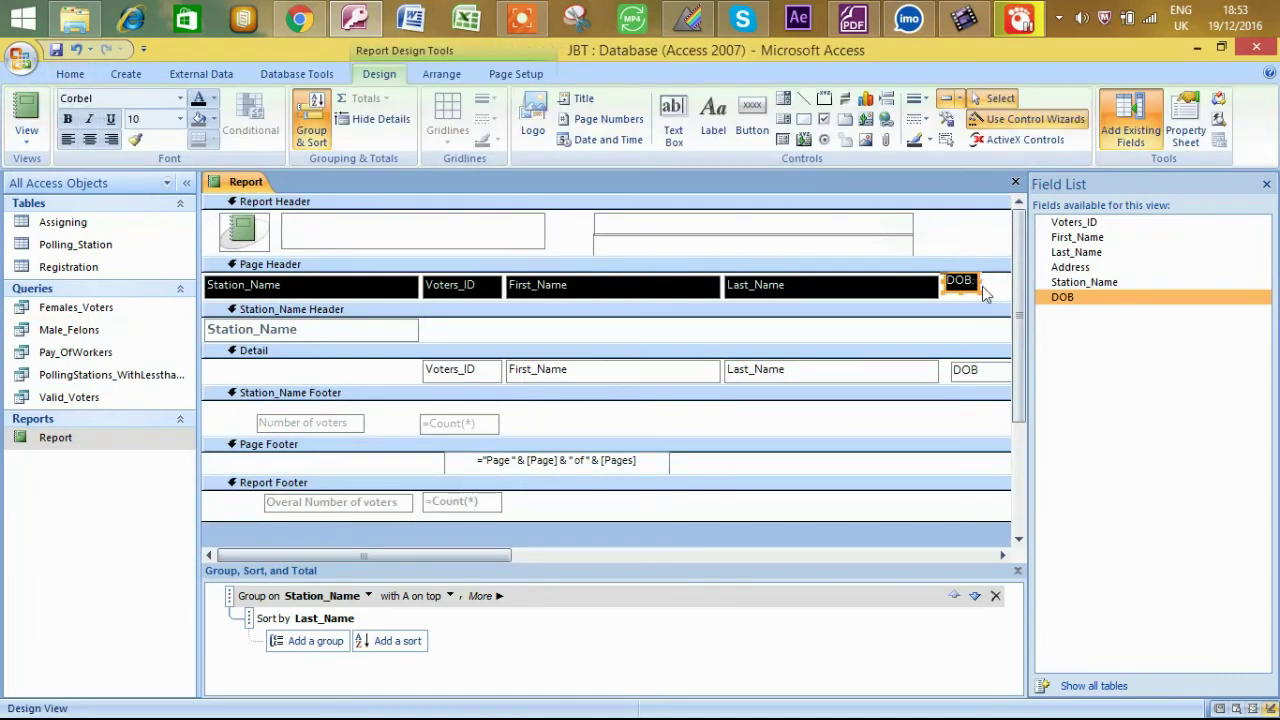
{"action": "left_click_drag", "start_coordinate": [974, 293], "coordinate": [976, 299]}
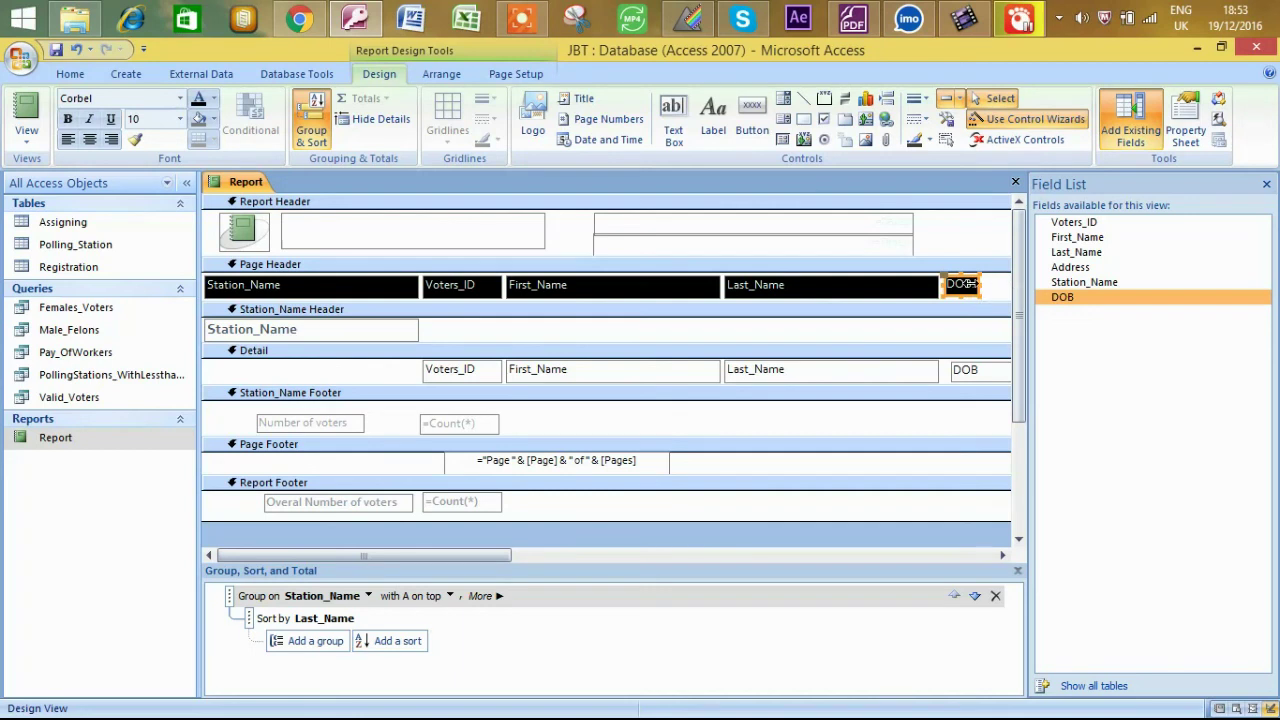
{"action": "left_click_drag", "start_coordinate": [975, 284], "coordinate": [1005, 285]}
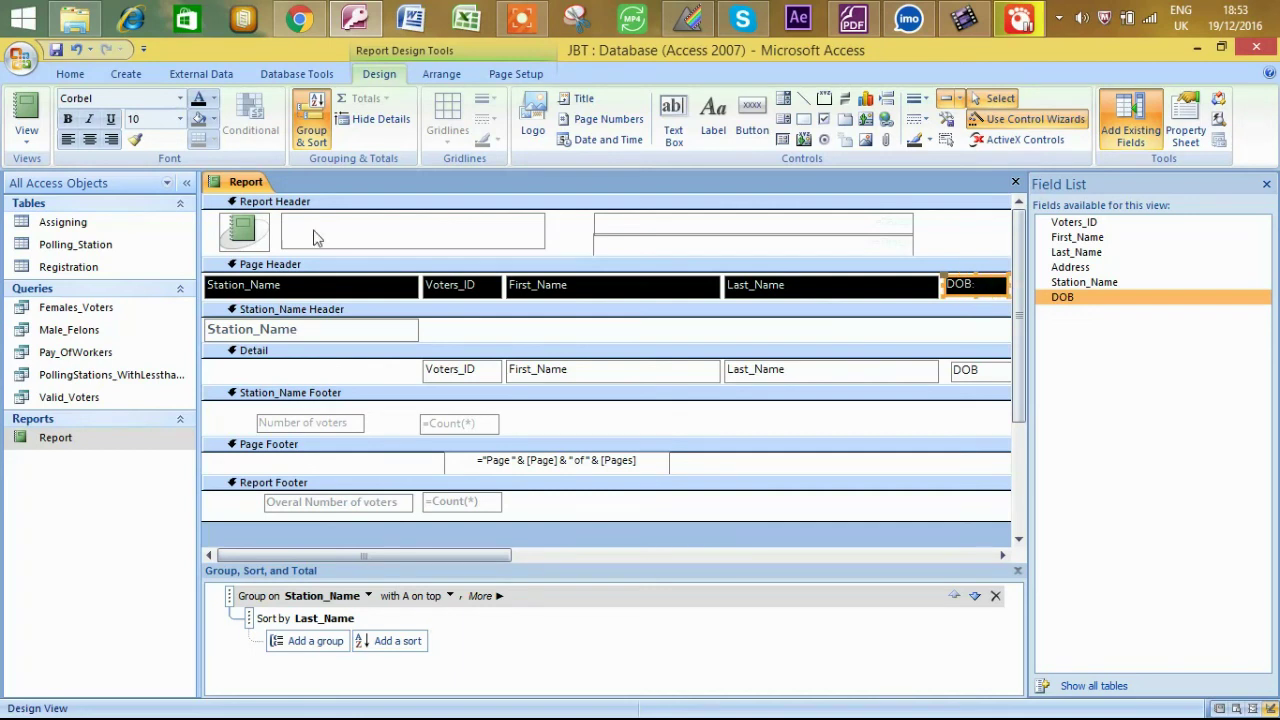
Set the font colour of the "Voters of JBT" title label to black.
{"action": "left_click", "coordinate": [430, 233]}
{"action": "type", "text": "Voters of JBT"}
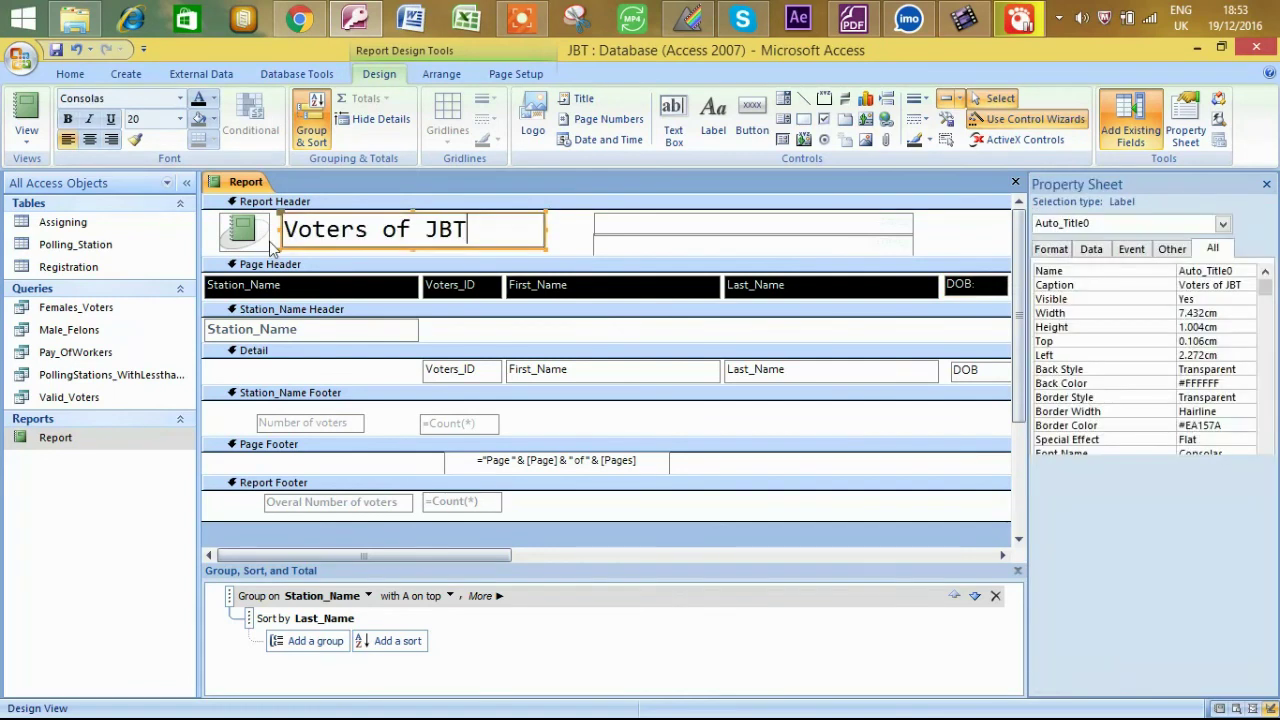
{"action": "key", "text": "ctrl+a"}
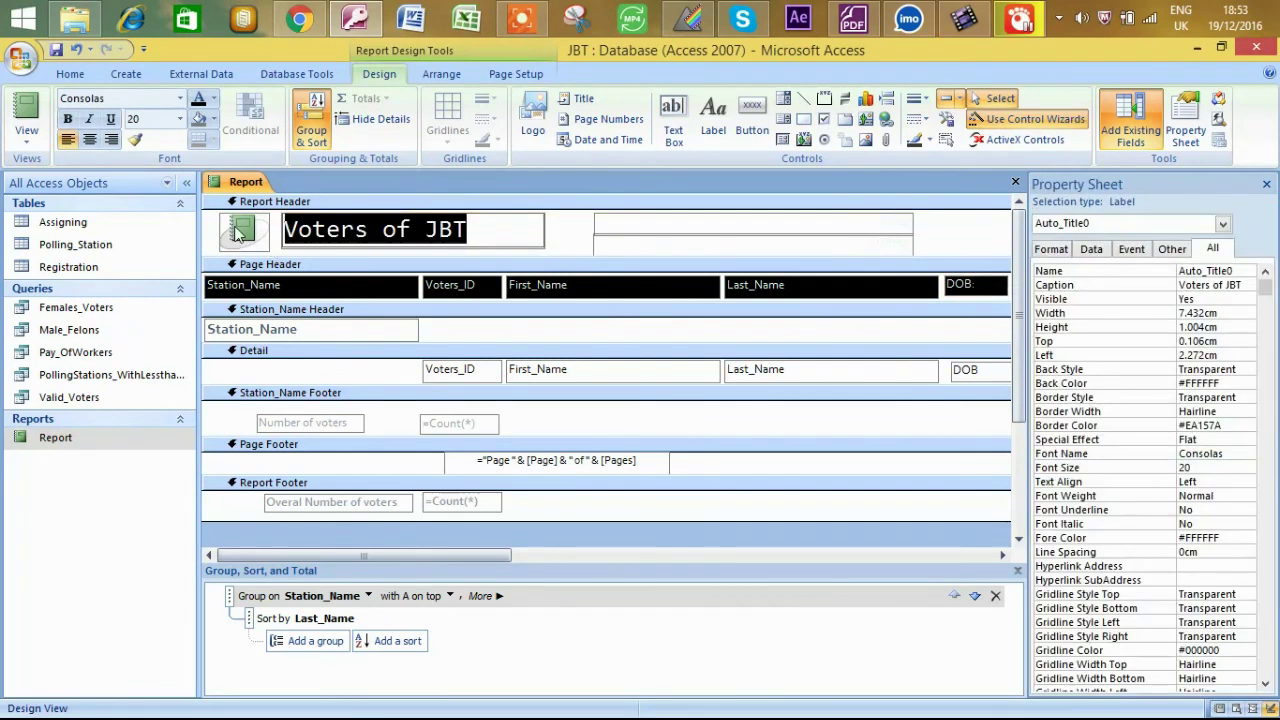
{"action": "left_click", "coordinate": [197, 98]}
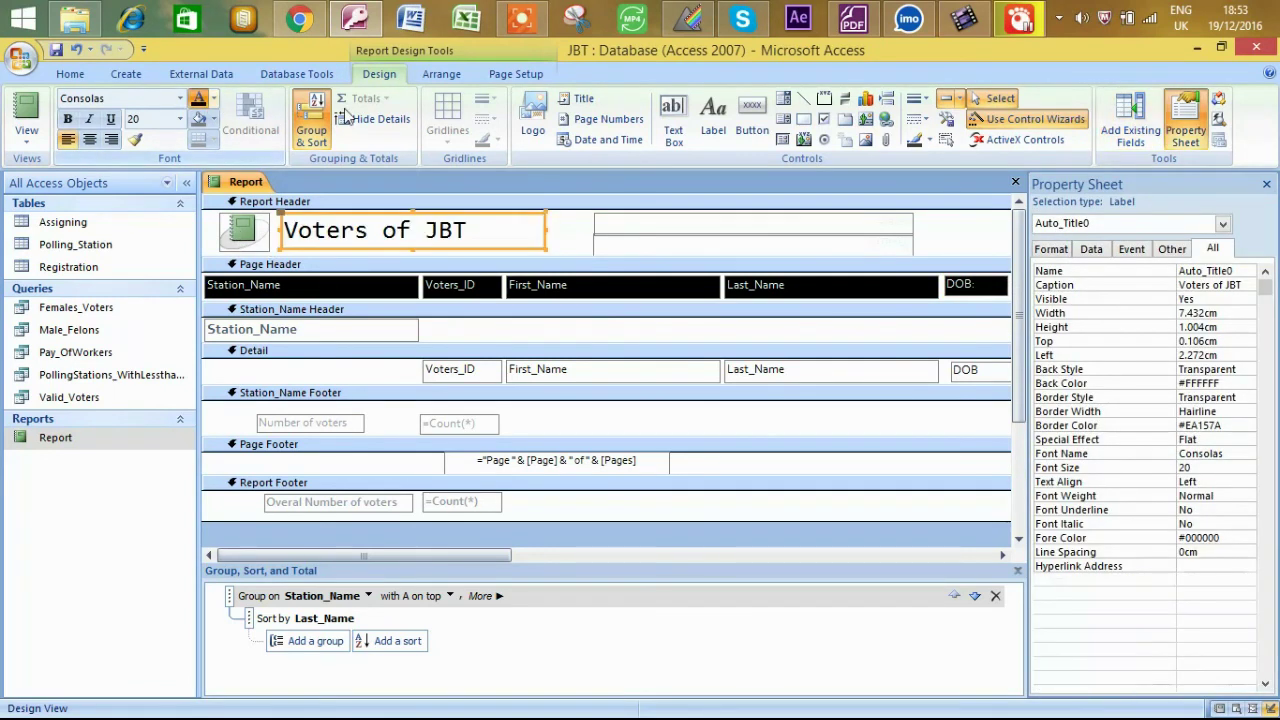
Set the font colour of the date and time boxes in the Report Header to black (#000000).
{"action": "left_click", "coordinate": [798, 222]}
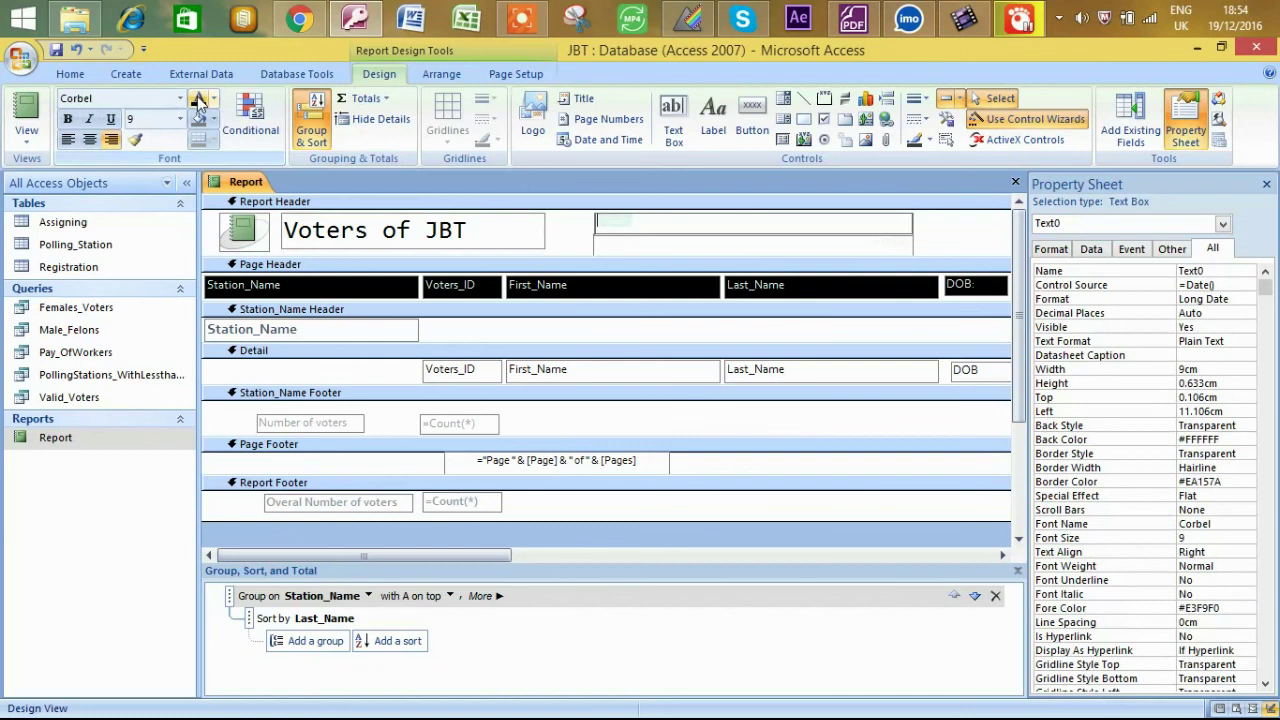
{"action": "left_click", "coordinate": [667, 237]}
{"action": "left_click_drag", "start_coordinate": [667, 237], "coordinate": [707, 250]}
{"action": "left_click", "coordinate": [664, 250]}
{"action": "left_click", "coordinate": [157, 119]}
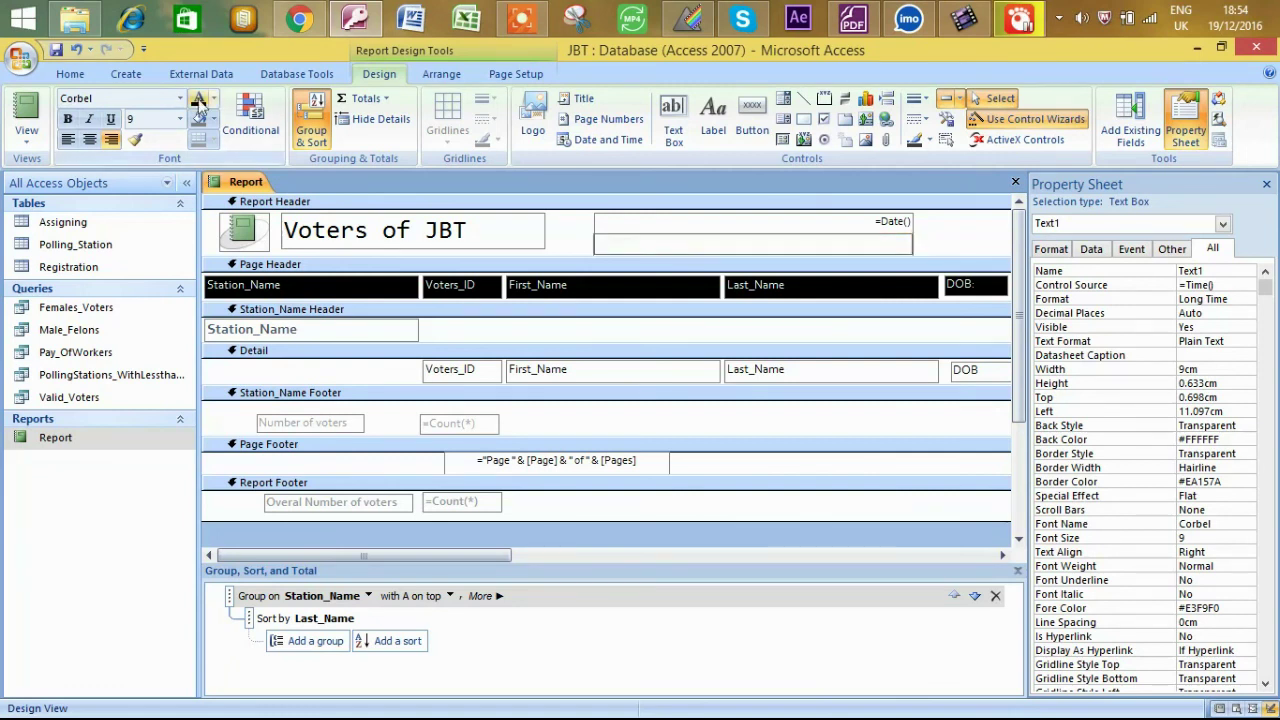
{"action": "left_click", "coordinate": [198, 100]}
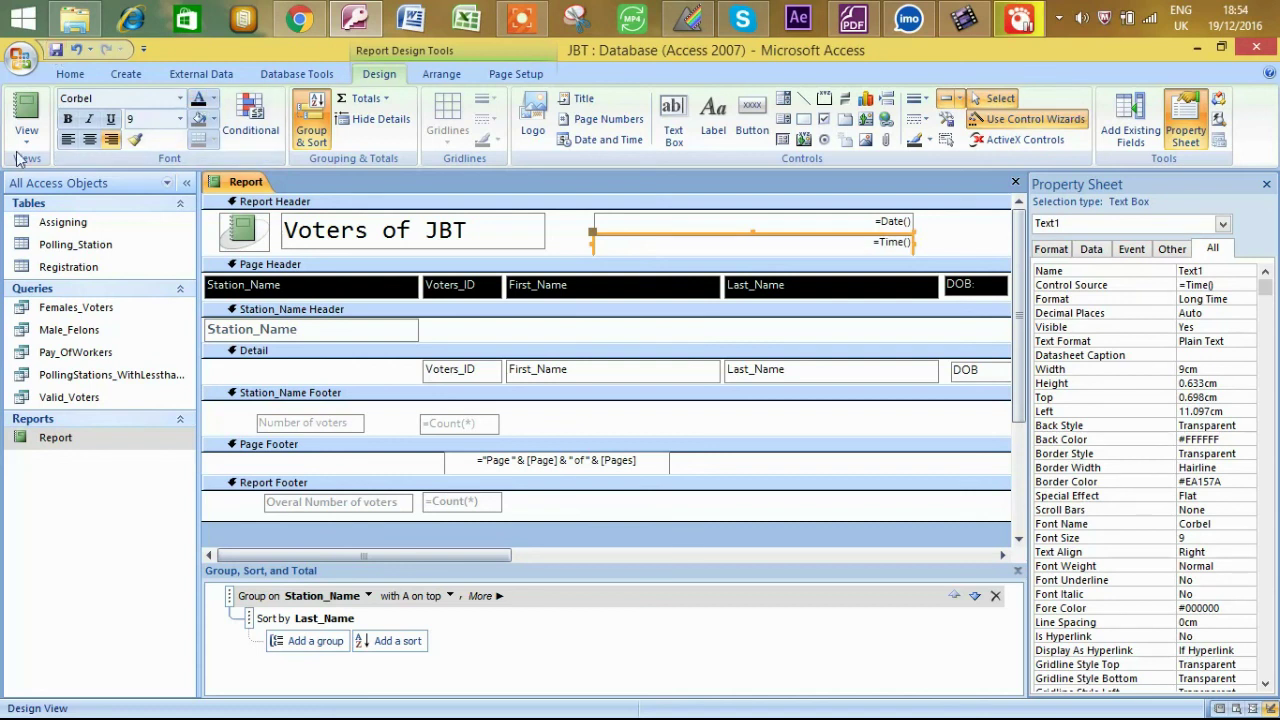
Check the report with its DOB column in Report View, and close it.
{"action": "left_click", "coordinate": [26, 108]}
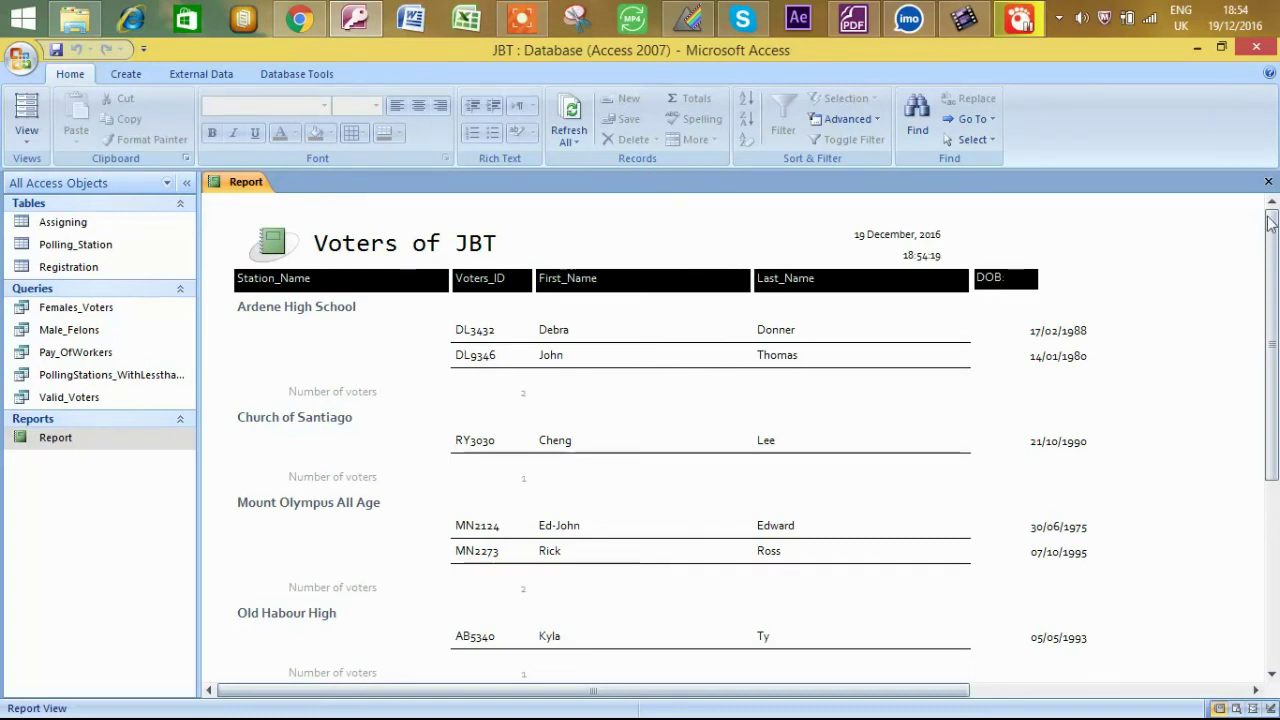
{"action": "left_click", "coordinate": [1268, 181]}
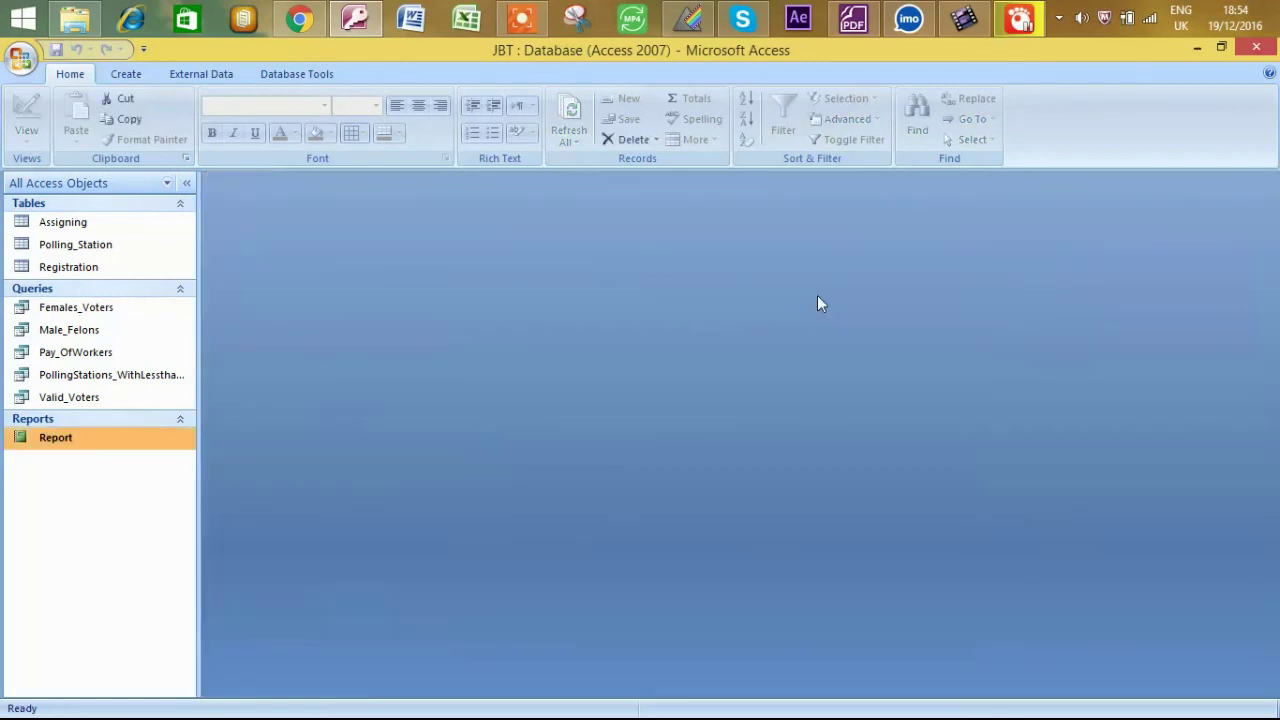